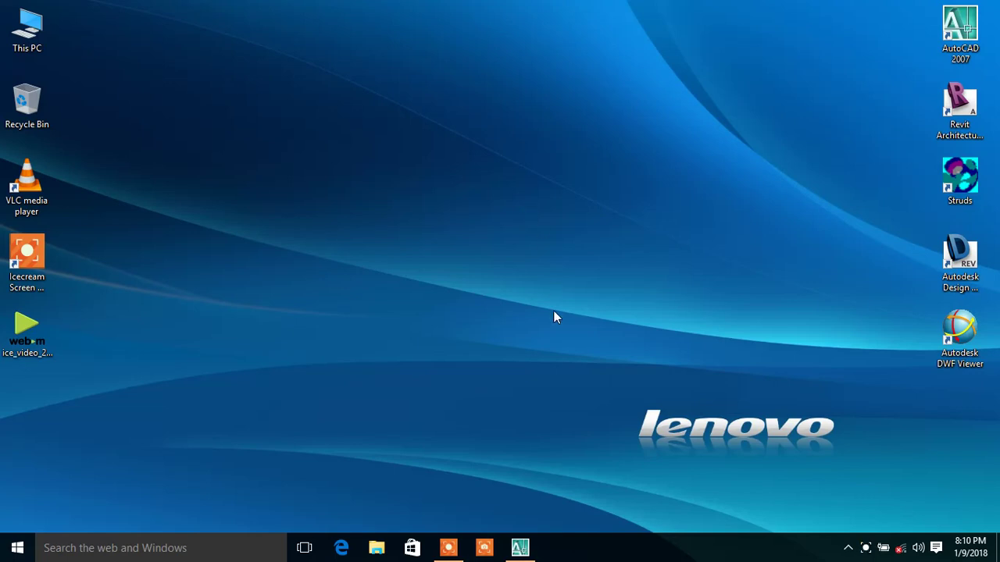
- Switch to AutoCAD and examine the dimensioned floor plan and its interior dividing lines
left_click(520, 547)
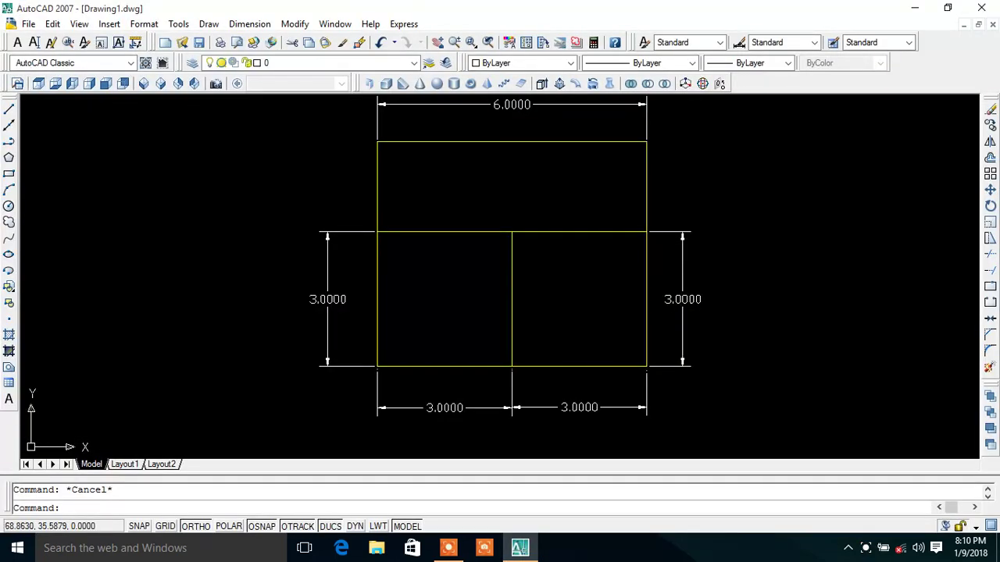
middle_click_drag(529, 187, 530, 214)
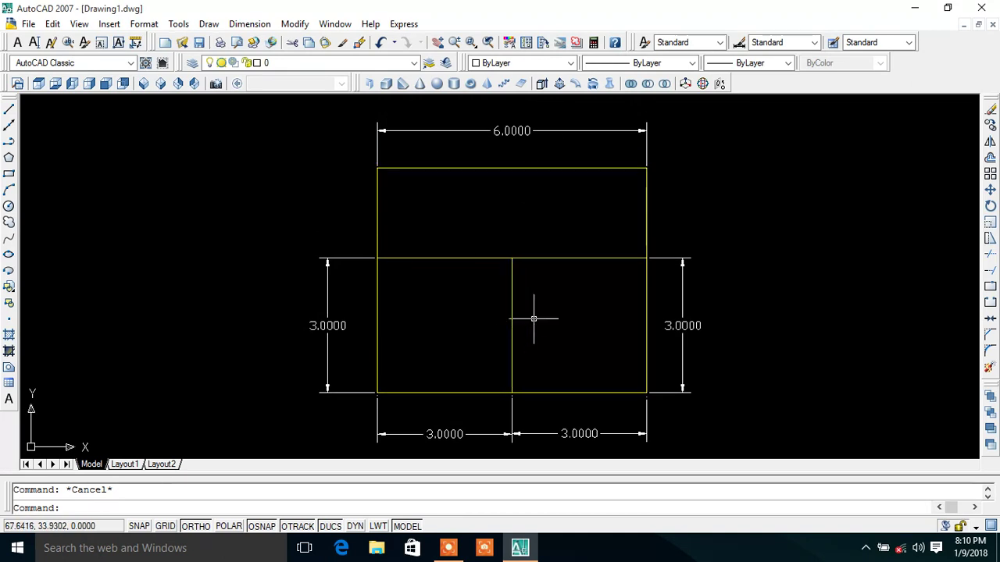
middle_click_drag(536, 319, 527, 293)
left_click(560, 313)
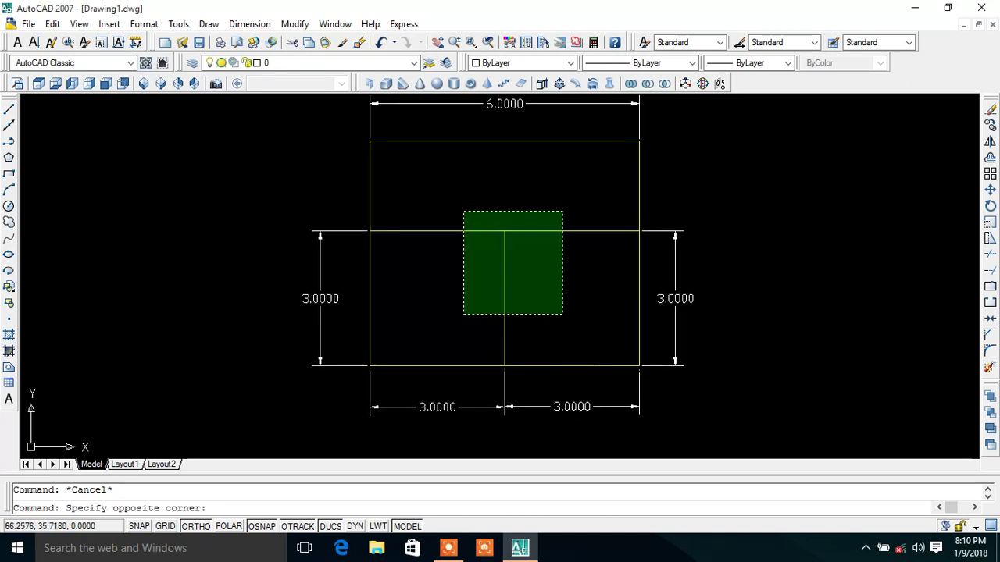
left_click(440, 186)
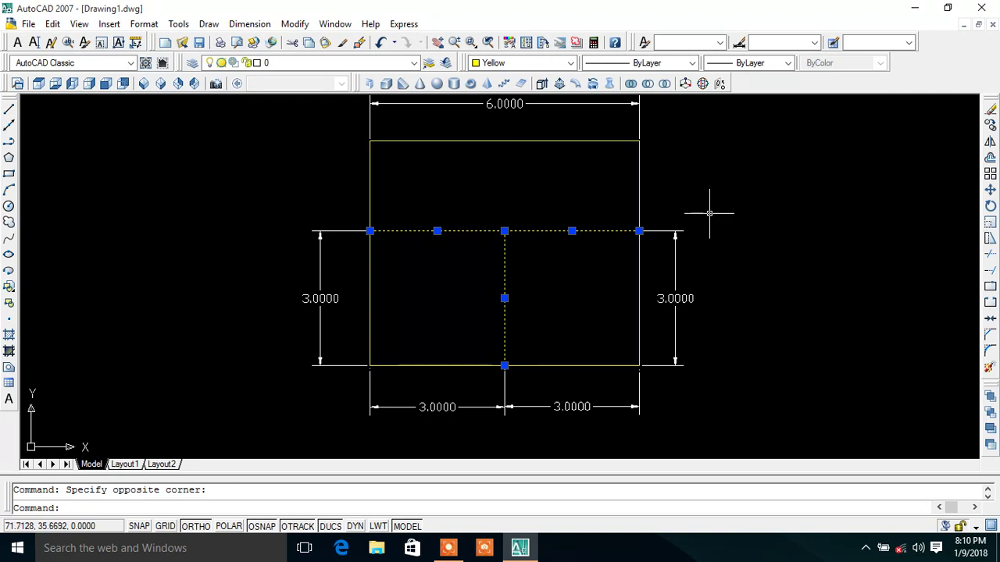
key("Escape")
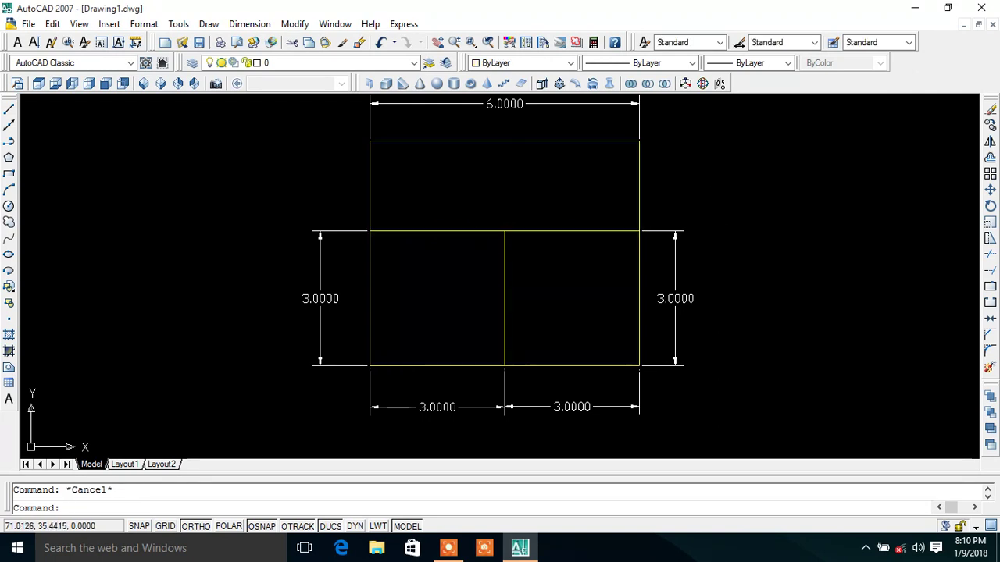
middle_click_drag(729, 180, 725, 185)
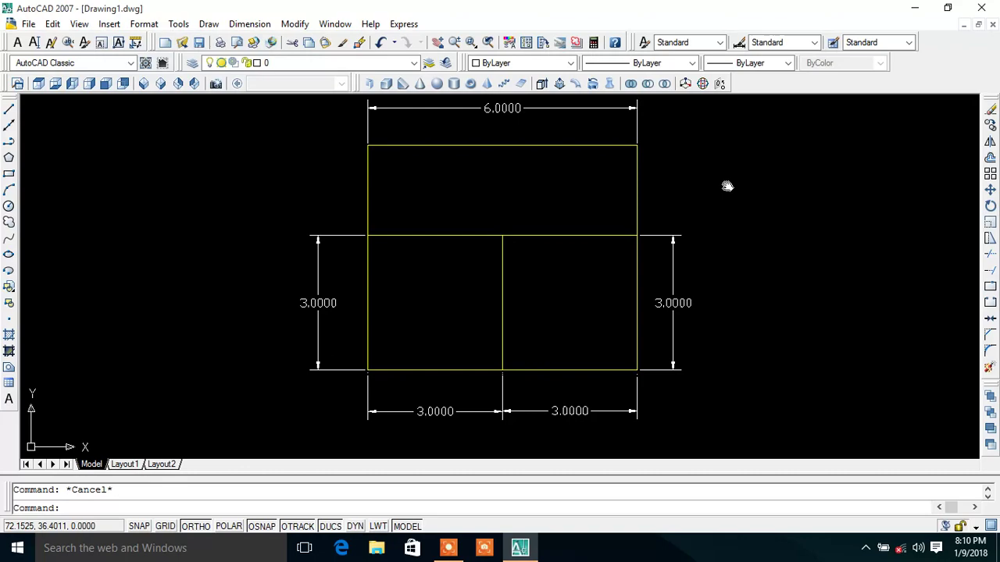
- Switch to Struds, enter a name for the new project's folder and try to create it with the project name buliding
left_click(912, 7)
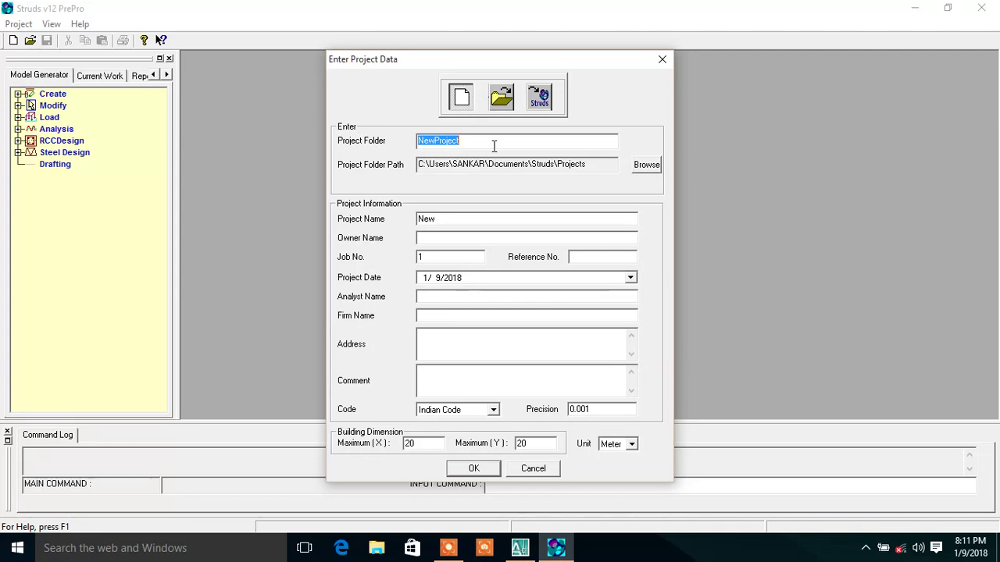
type("sankar")
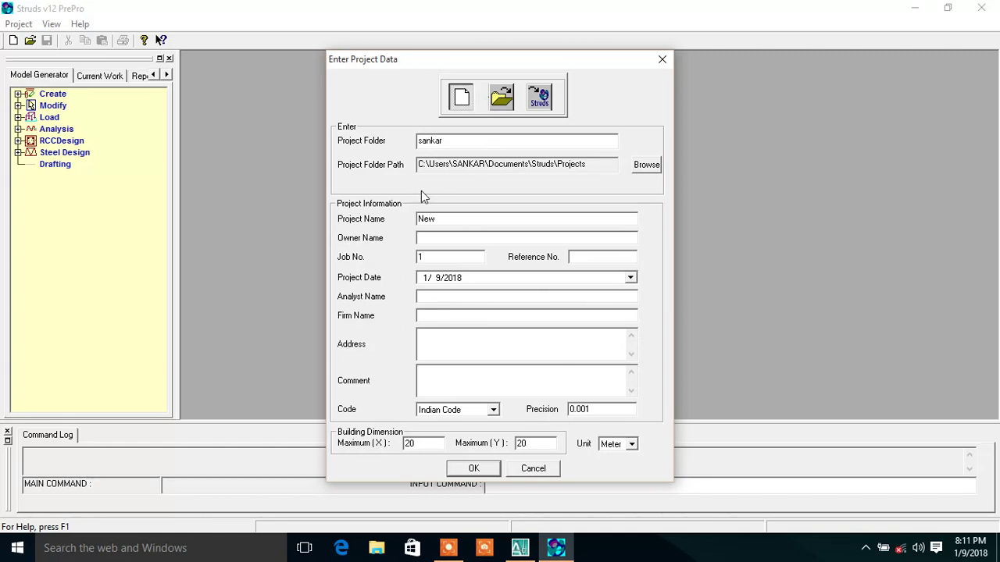
double_click(442, 219)
type("building")
left_click(478, 279)
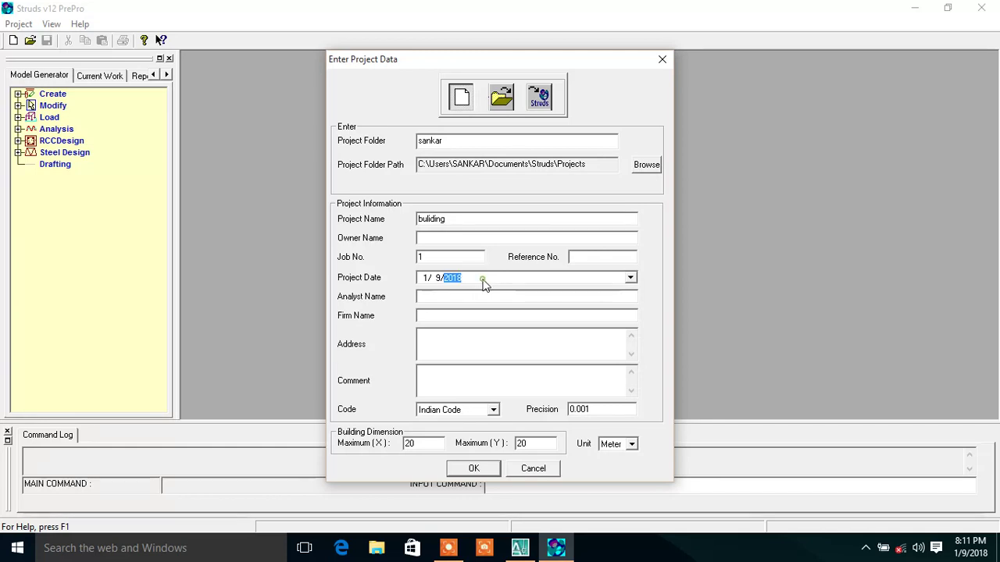
left_click(630, 278)
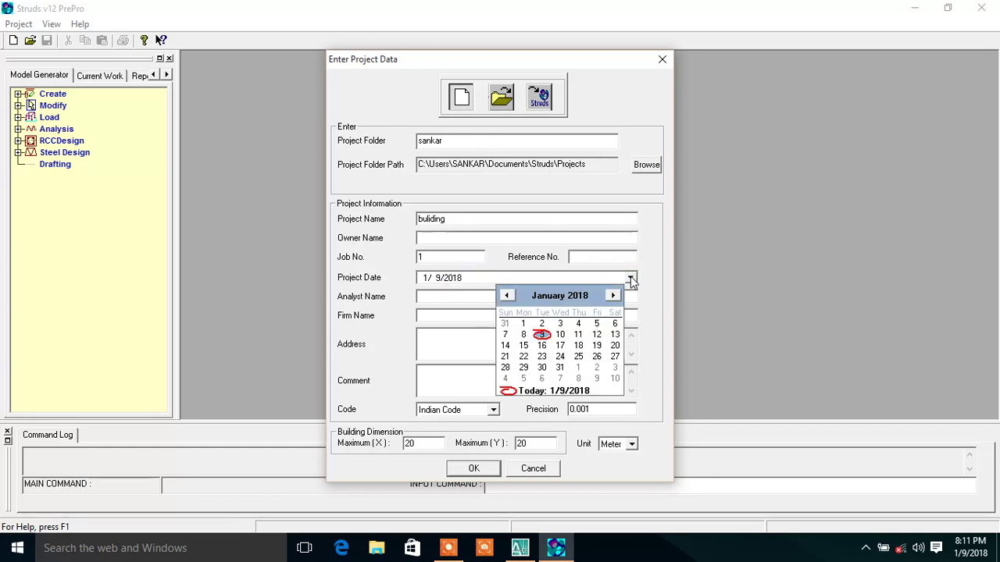
left_click(631, 279)
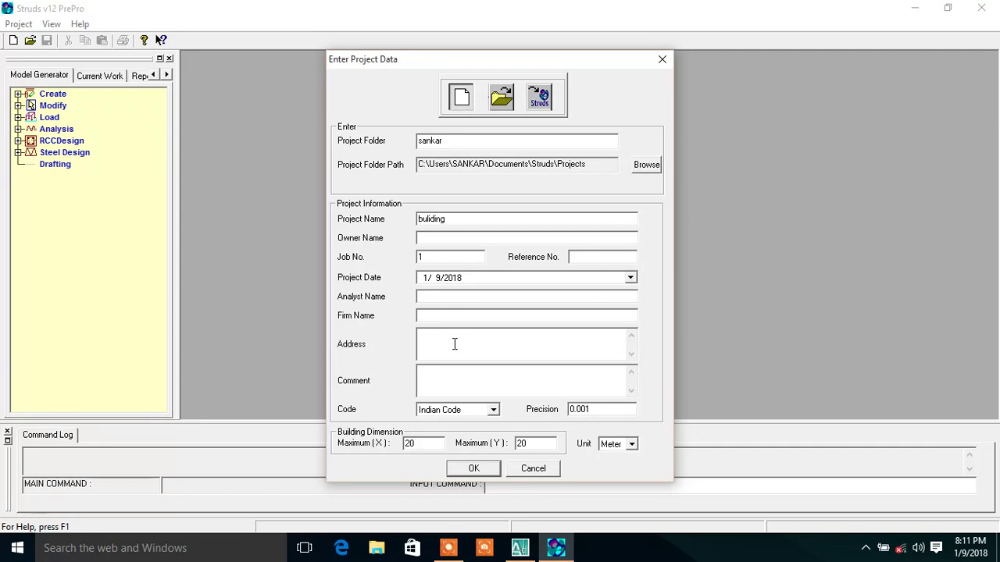
left_click(461, 469)
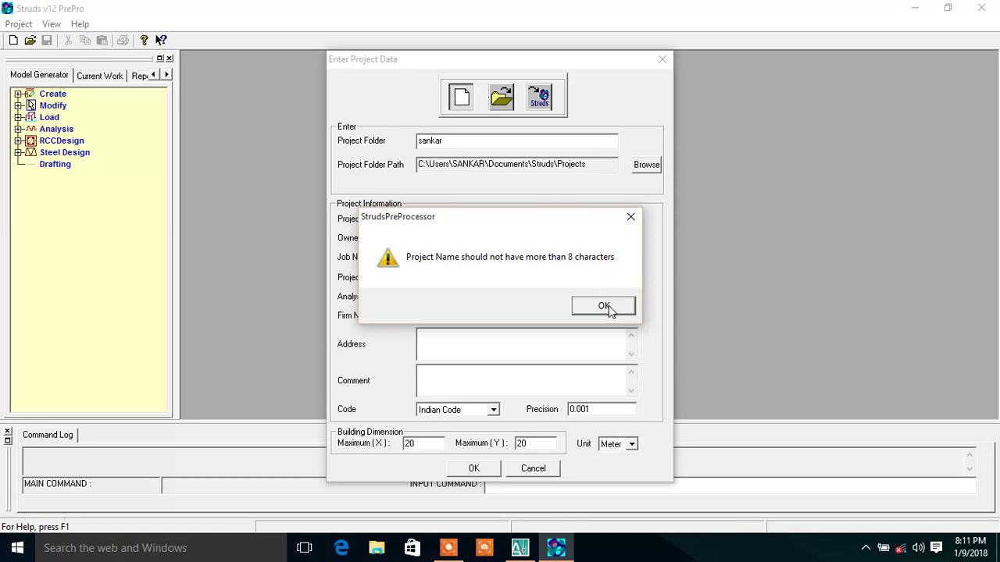
left_click(608, 306)
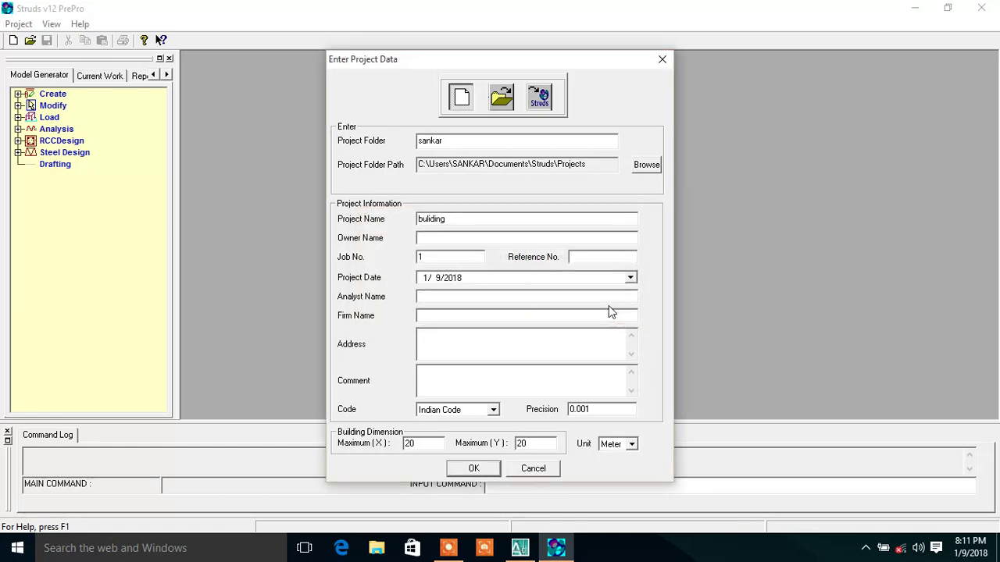
- Set the project name to 1235 and create the project with an autogenerated skeleton of 3 floors
double_click(462, 220)
type("123")
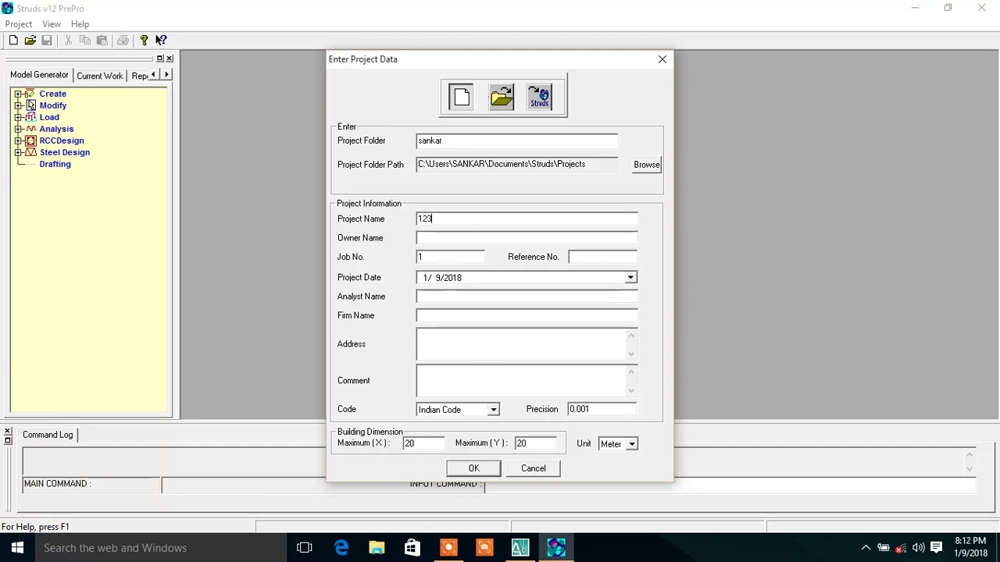
left_click(474, 468)
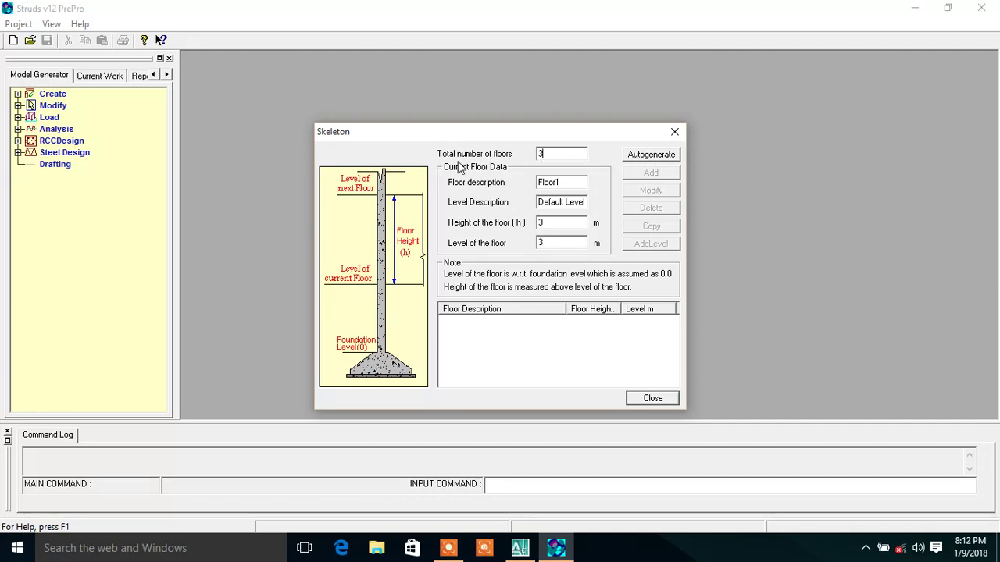
left_click(656, 157)
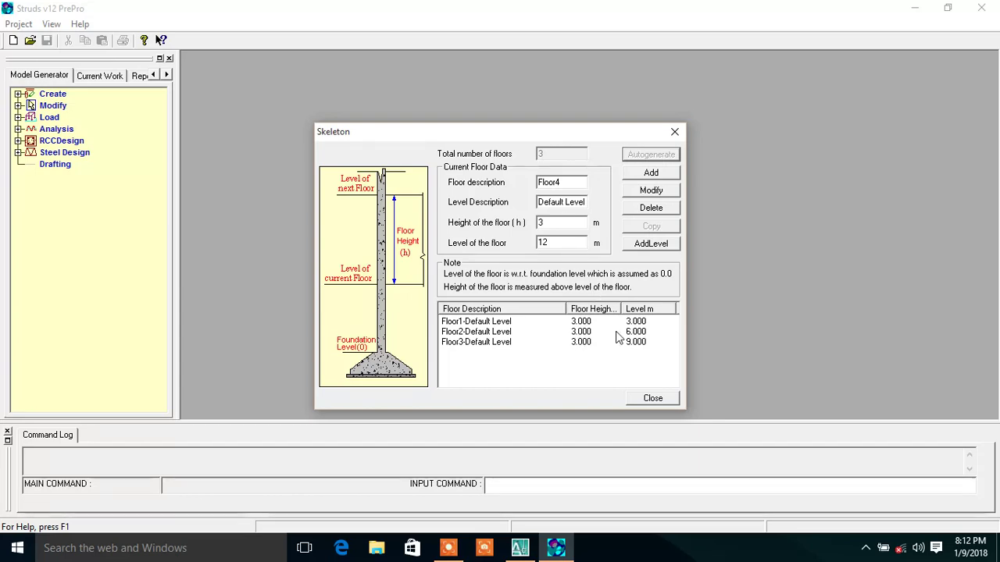
left_click(653, 399)
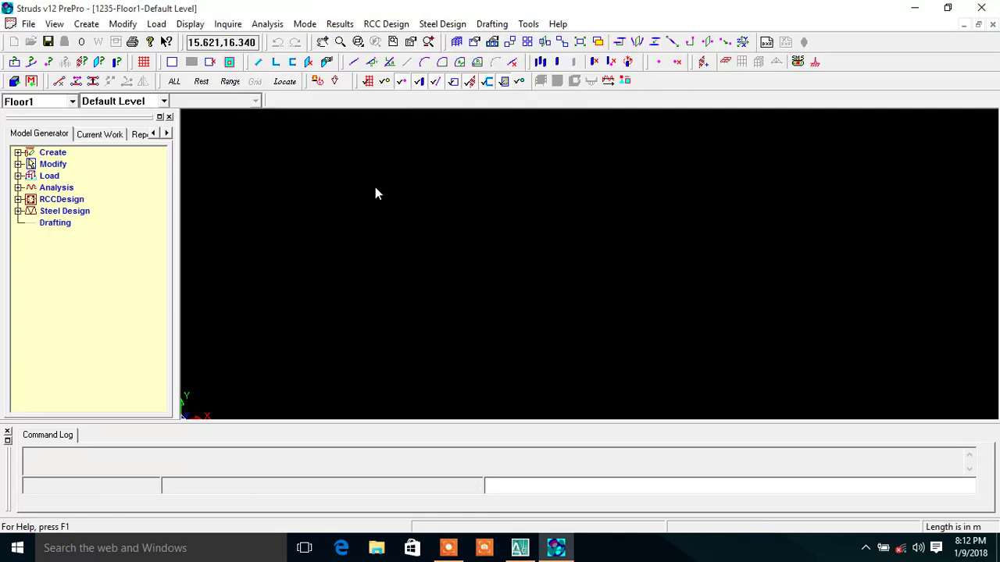
- Set up rectangular slab creation on Floor1 with Auto load transfer, 120 mm thickness and a dead load of 3 kN/m²
left_click(78, 26)
mouse_move(102, 39)
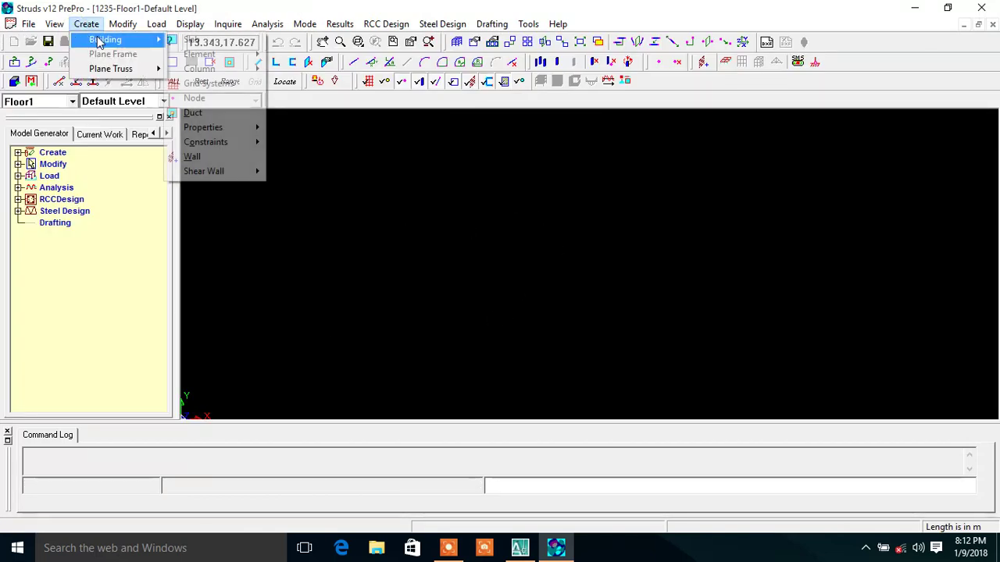
left_click(191, 39)
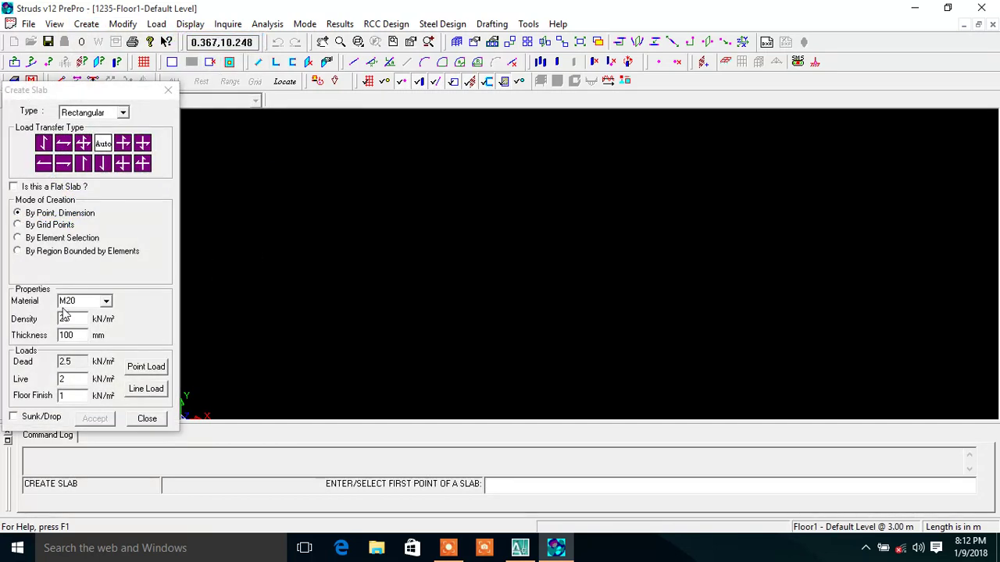
left_click(101, 145)
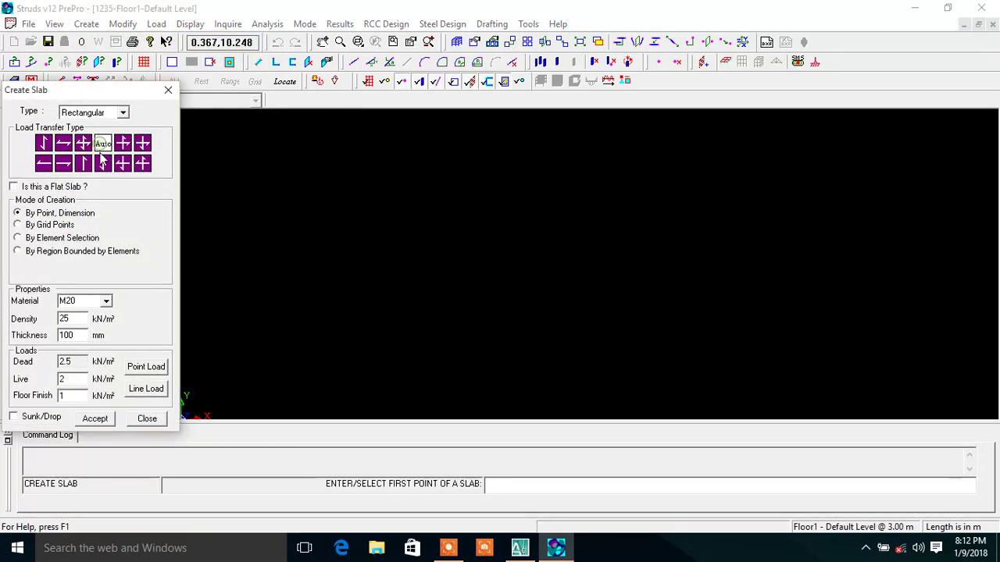
double_click(79, 335)
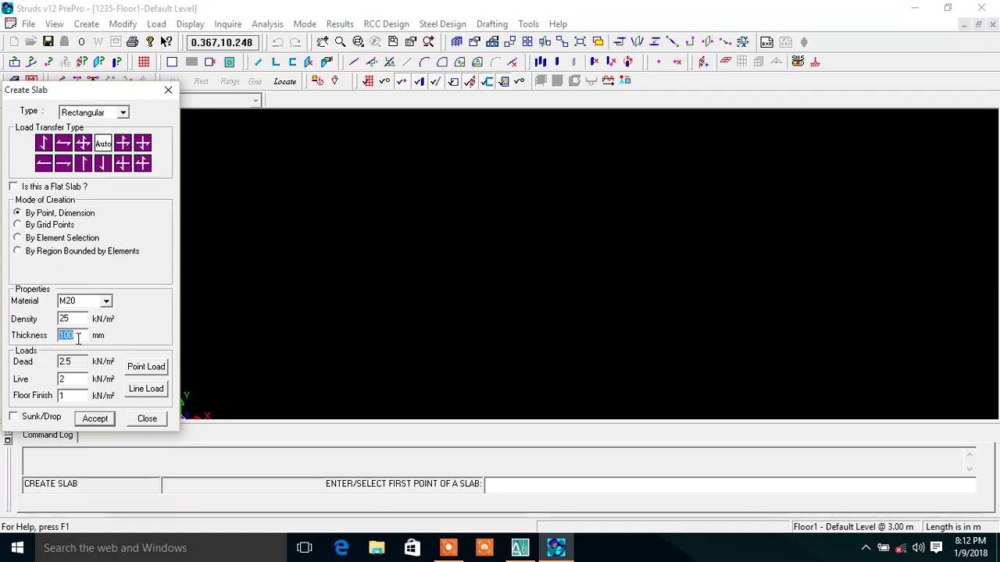
type("120")
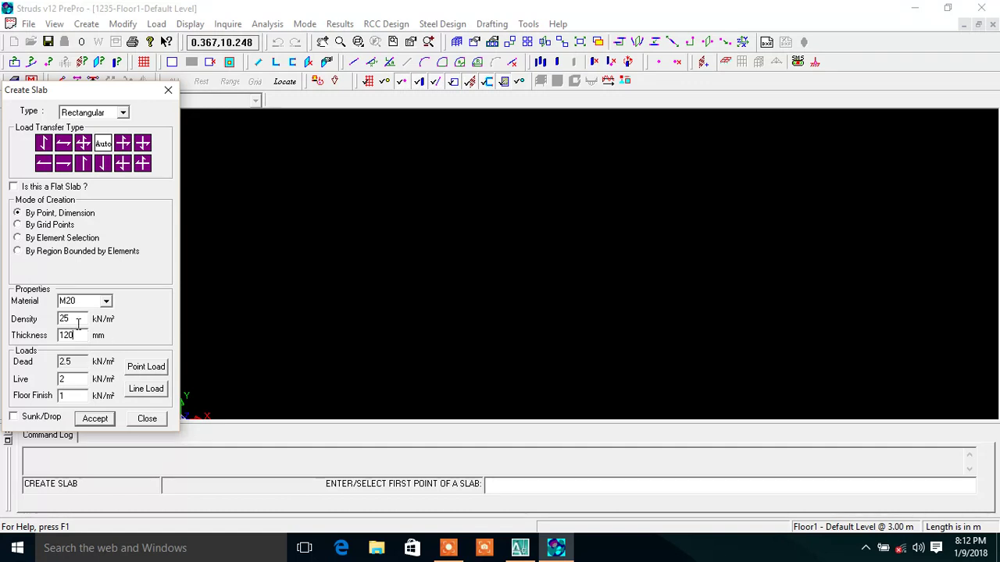
key("Tab")
type("3")
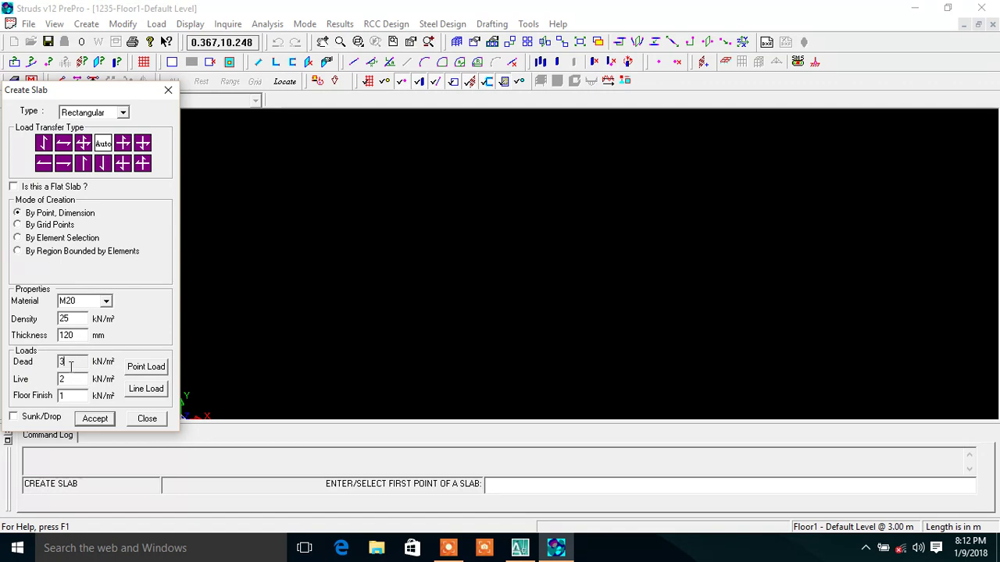
left_click(97, 420)
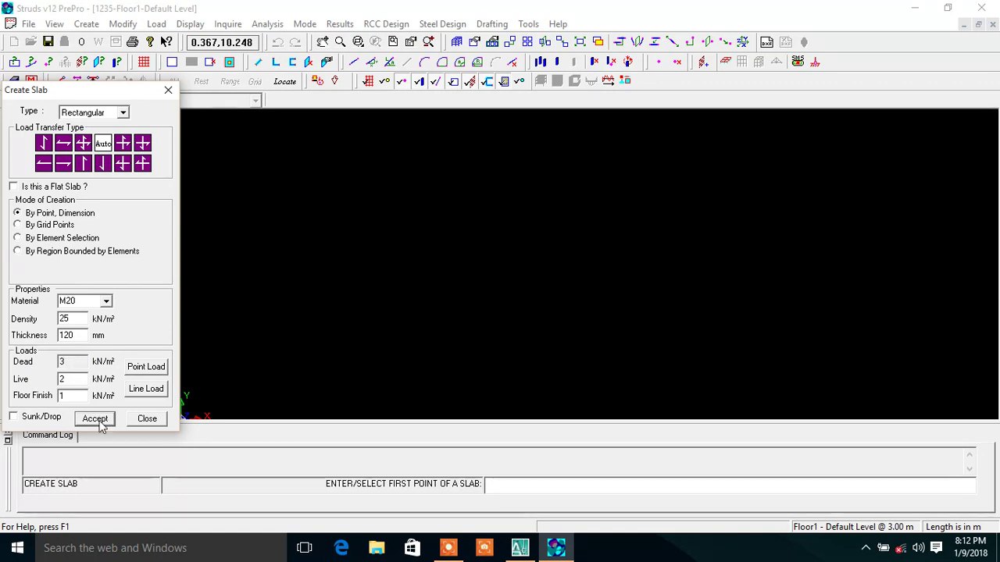
left_click(75, 361)
left_click(97, 419)
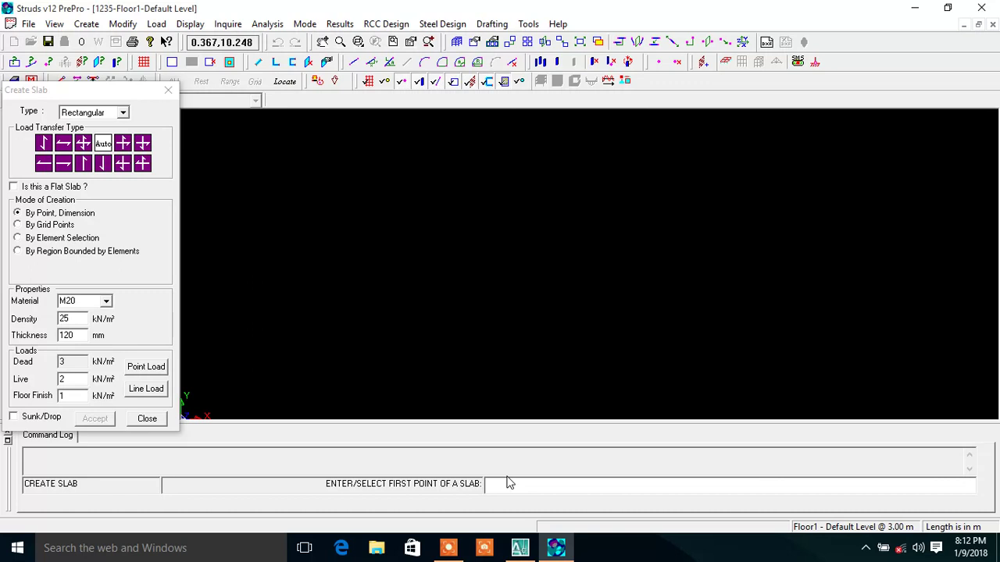
- Create the first slab from point 5,5 with dimensions 3,3, checking its size against the AutoCAD plan
type("5,")
key("Return")
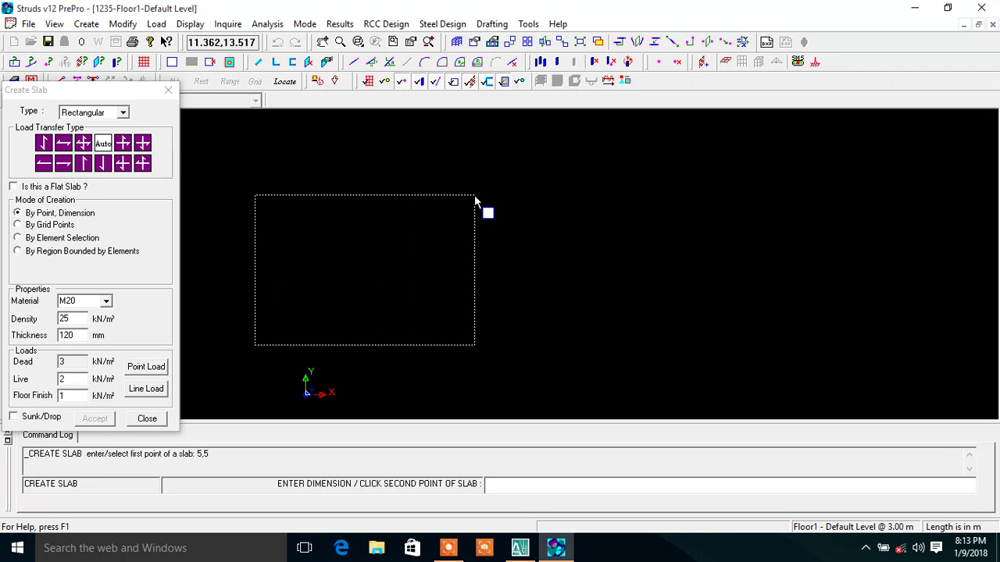
left_click(448, 549)
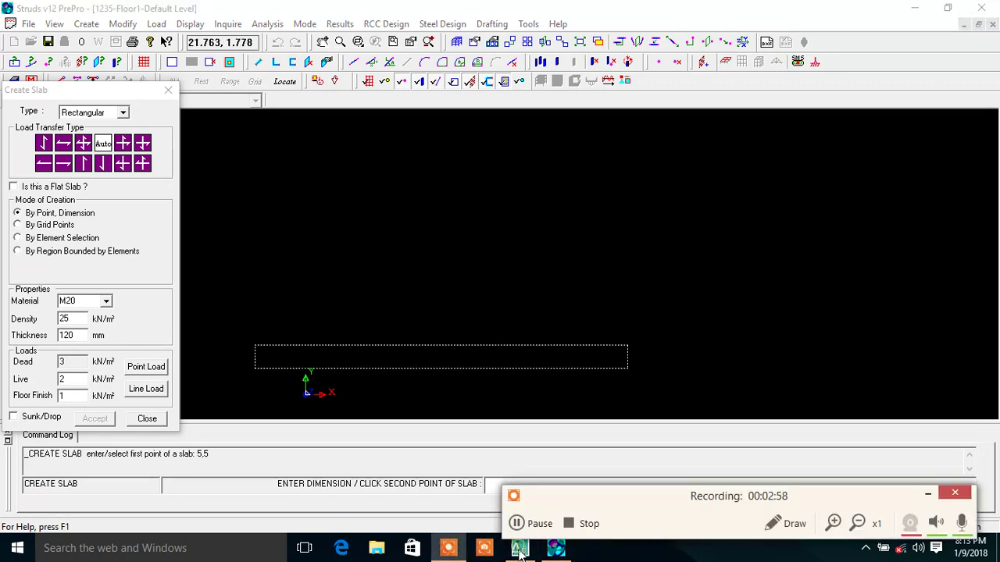
left_click(927, 494)
left_click(520, 548)
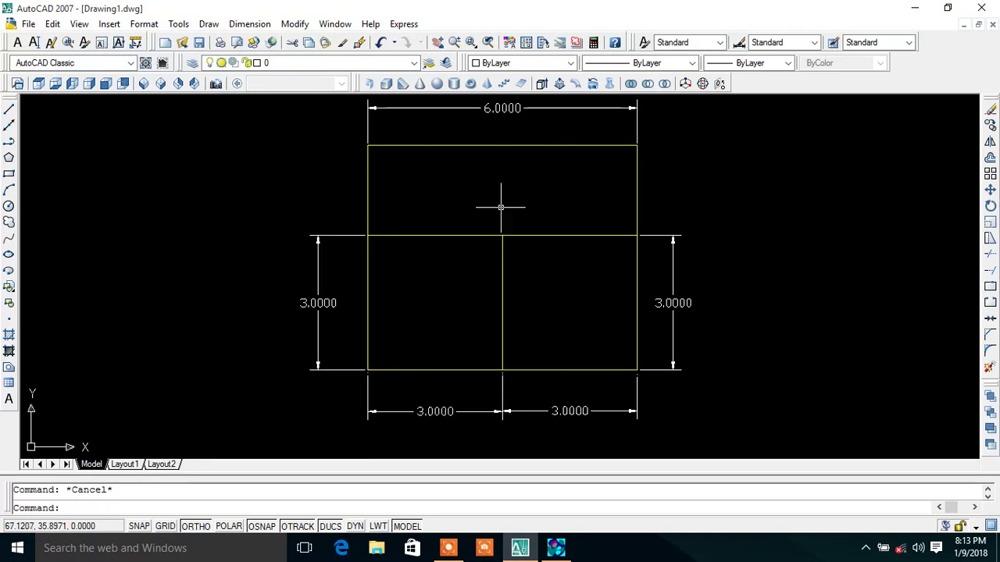
left_click(557, 549)
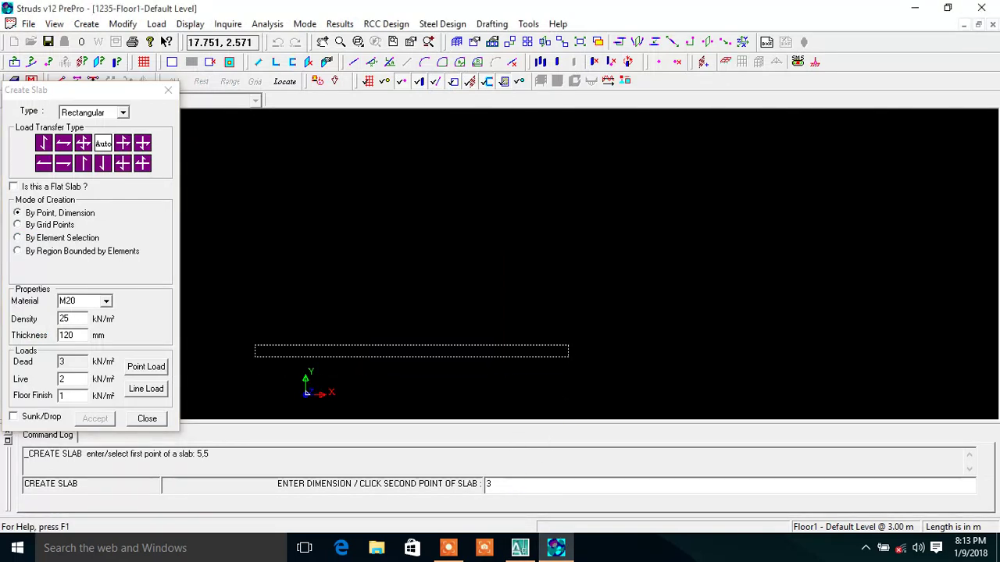
key("Return")
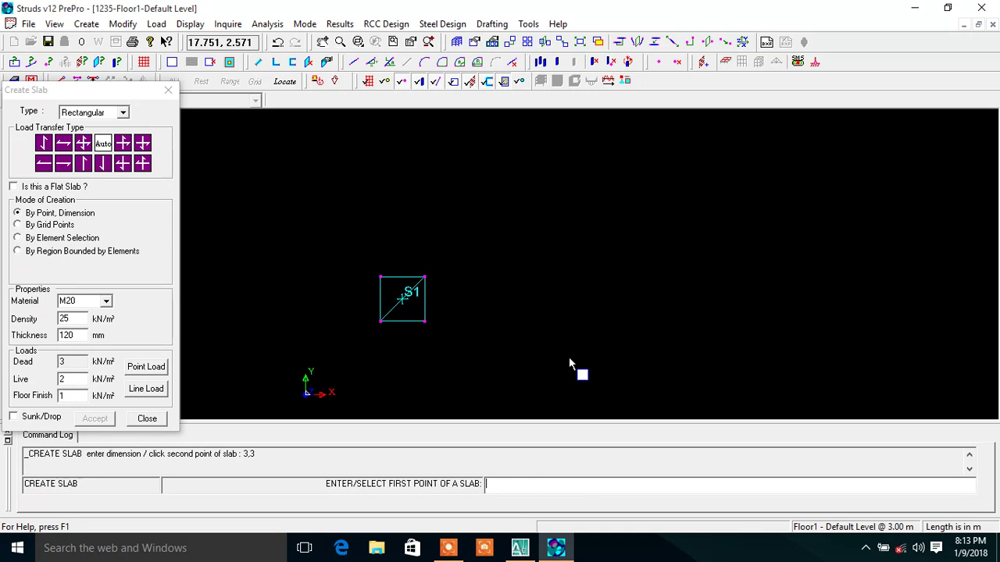
- Create a second slab with dimensions 3,3, starting from the lower-right corner of slab S1
scroll(417, 302, "up", 3)
middle_click_drag(387, 298, 527, 268)
scroll(500, 277, "up", 1)
mouse_move(468, 284)
middle_mouse_down()
mouse_move(495, 258)
mouse_move(457, 268)
middle_mouse_up()
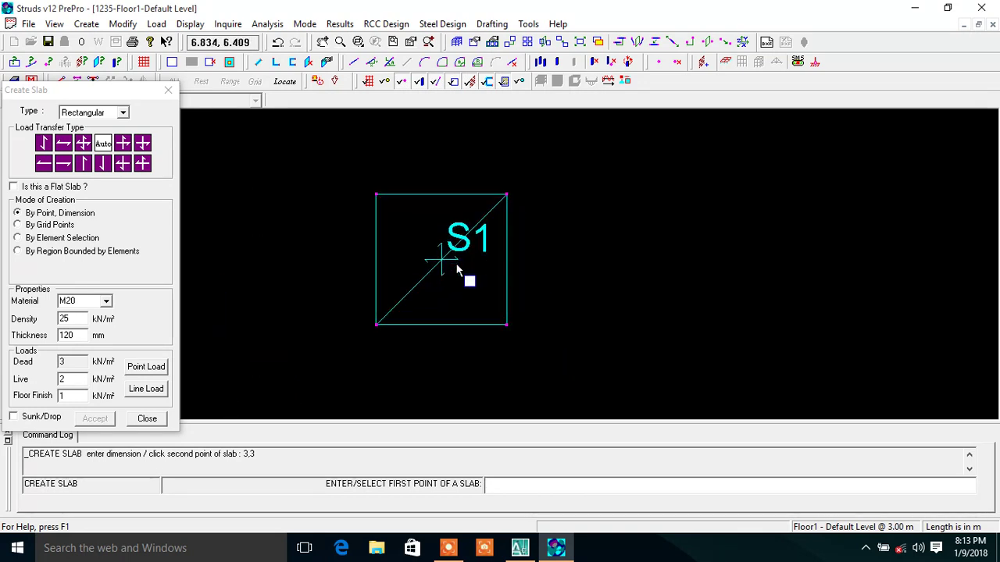
left_click(509, 328)
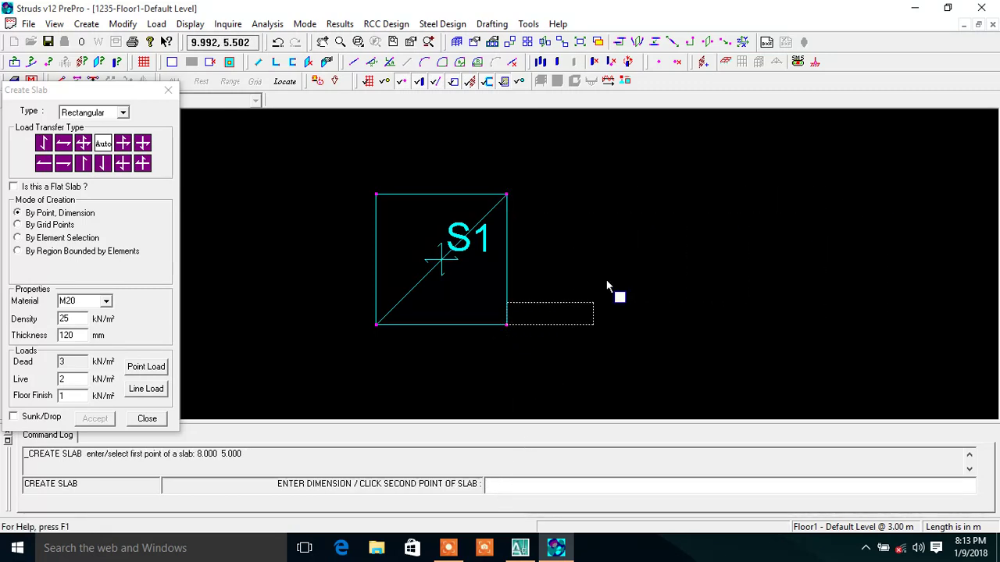
type("3")
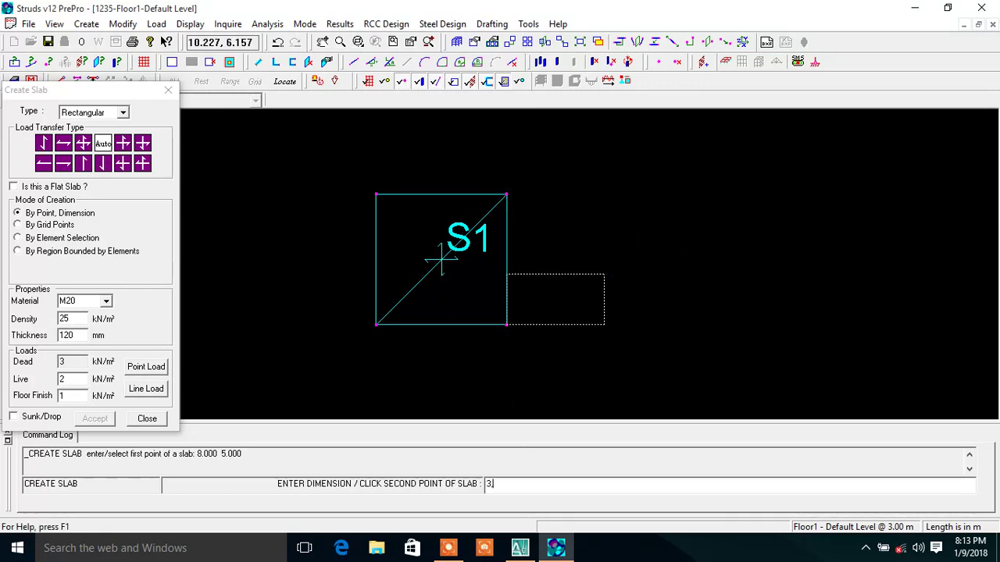
type(",3")
key("Return")
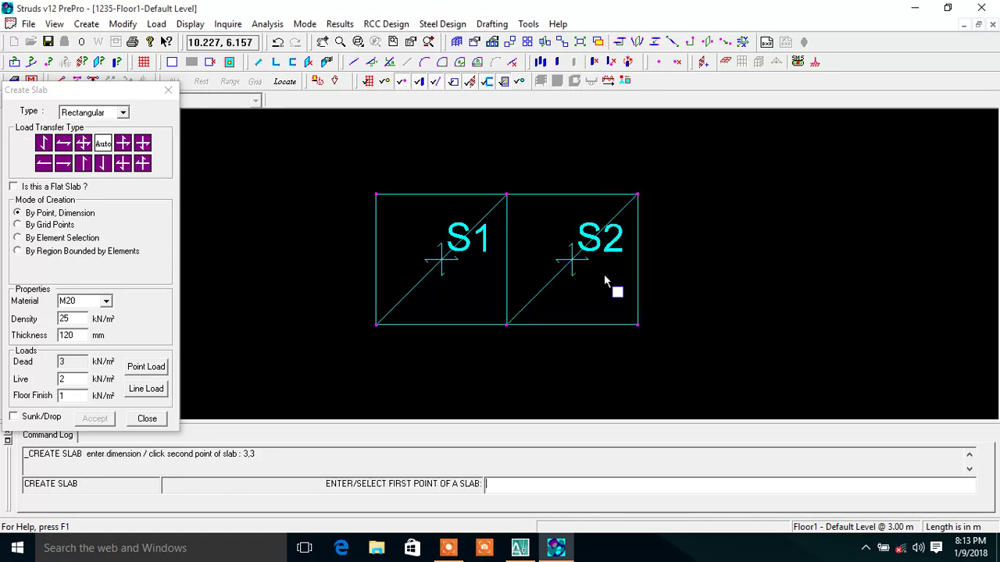
- Create a third slab with dimensions 6,2 starting from the upper-left corner of slab S1, and finish slab creation
left_click(378, 197)
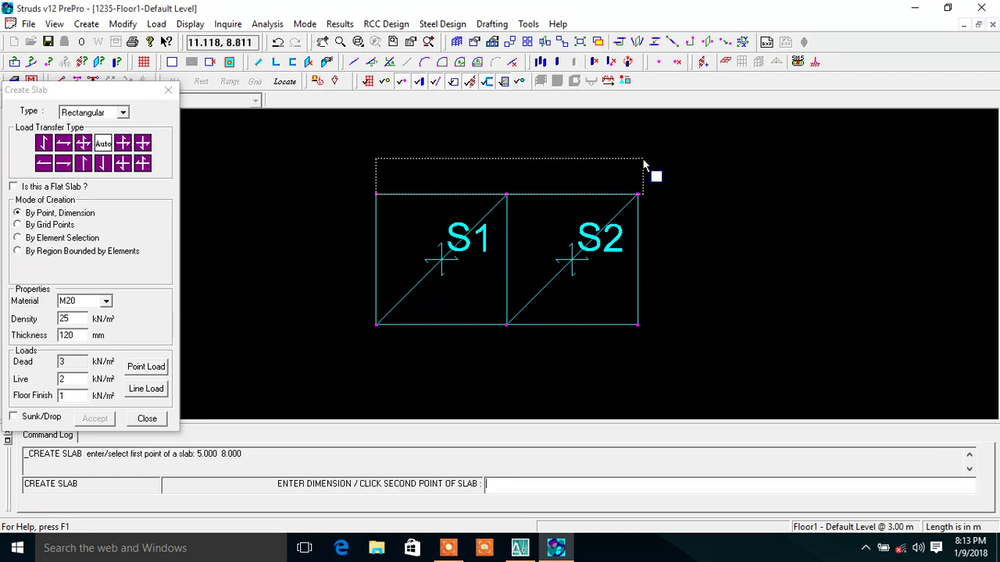
scroll(618, 227, "up", 1)
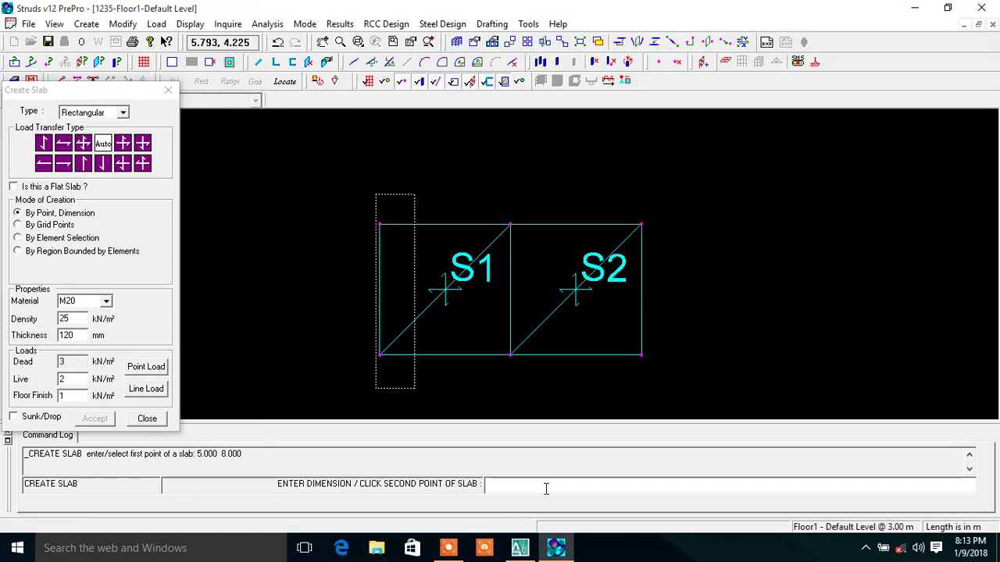
type("6,")
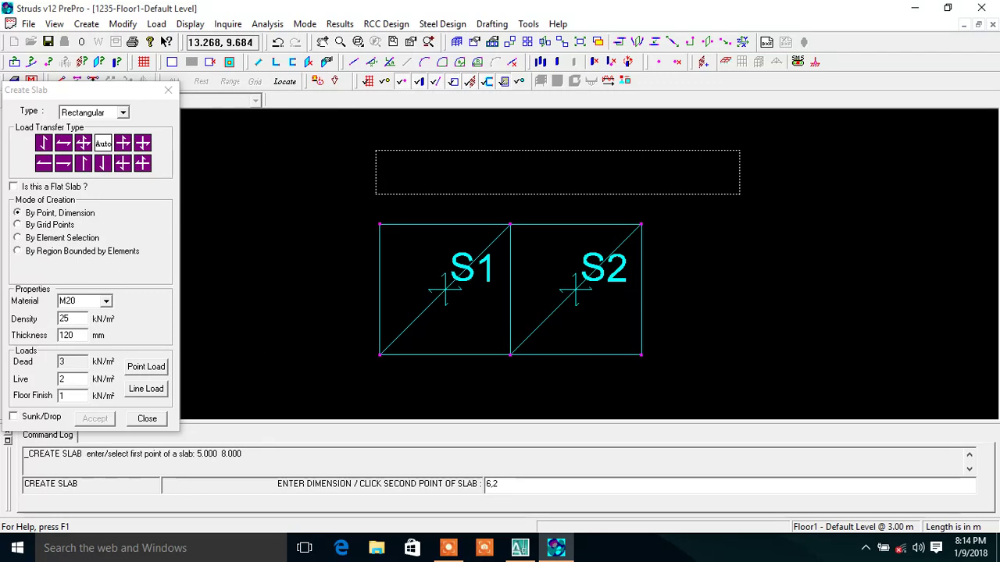
type("2")
key("Return")
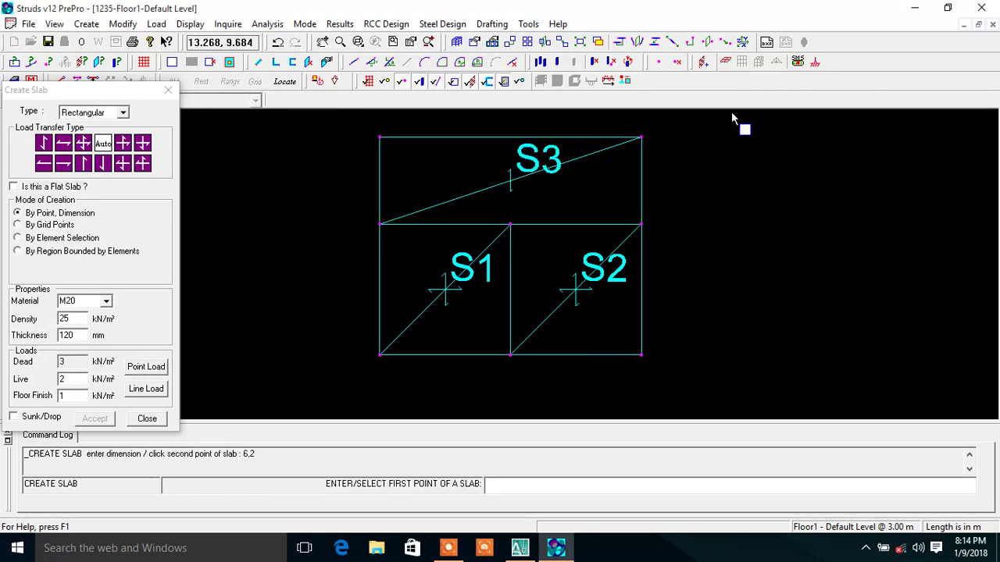
left_click(148, 419)
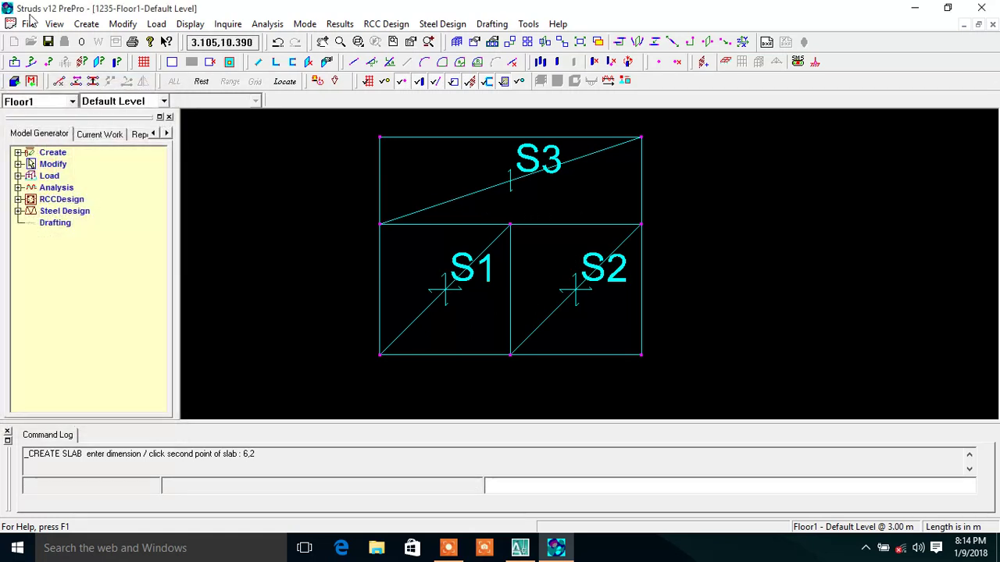
- Add columns with Auto Add, marking a centred column at every one of the eight slab corner nodes
left_click(86, 23)
mouse_move(115, 40)
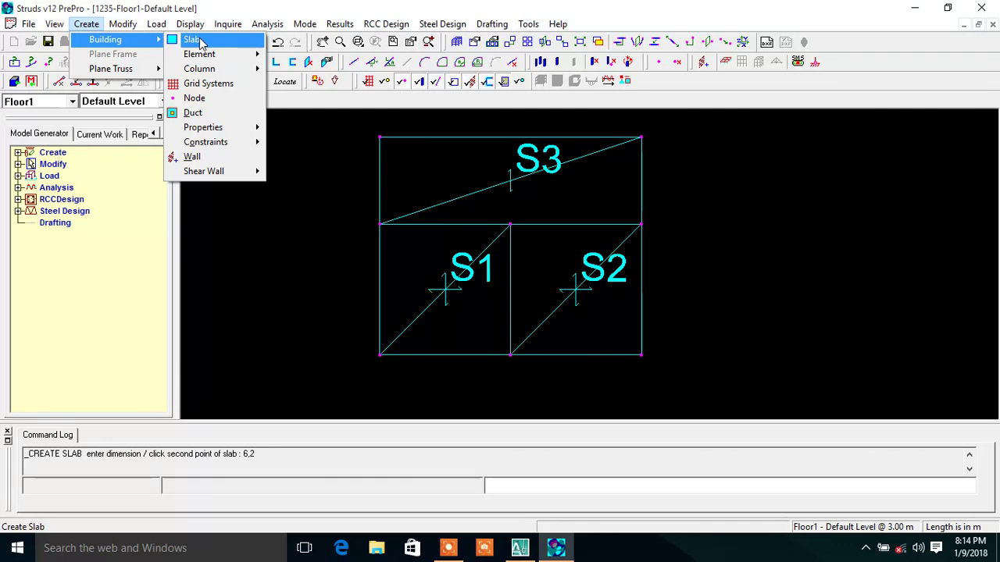
mouse_move(226, 71)
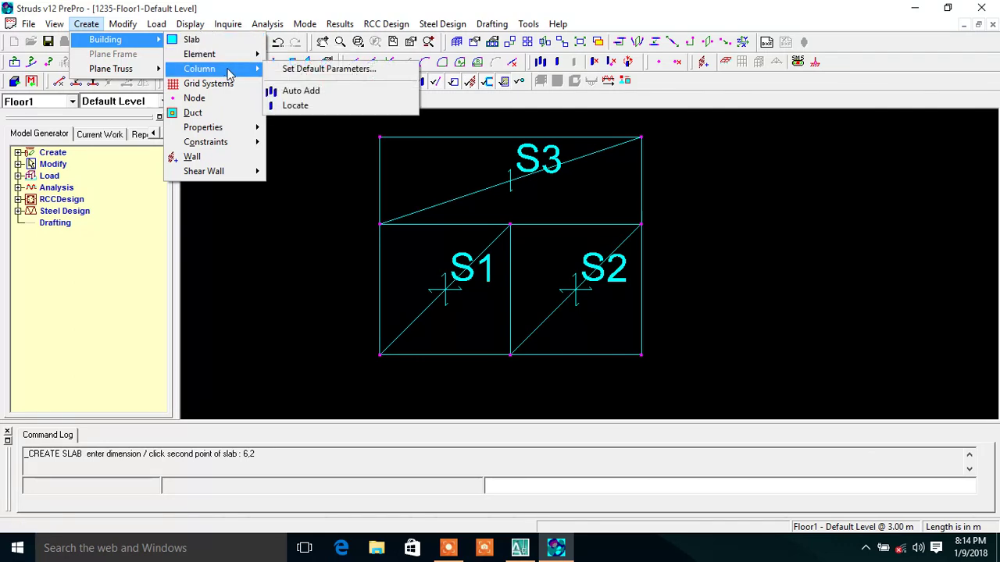
left_click(340, 95)
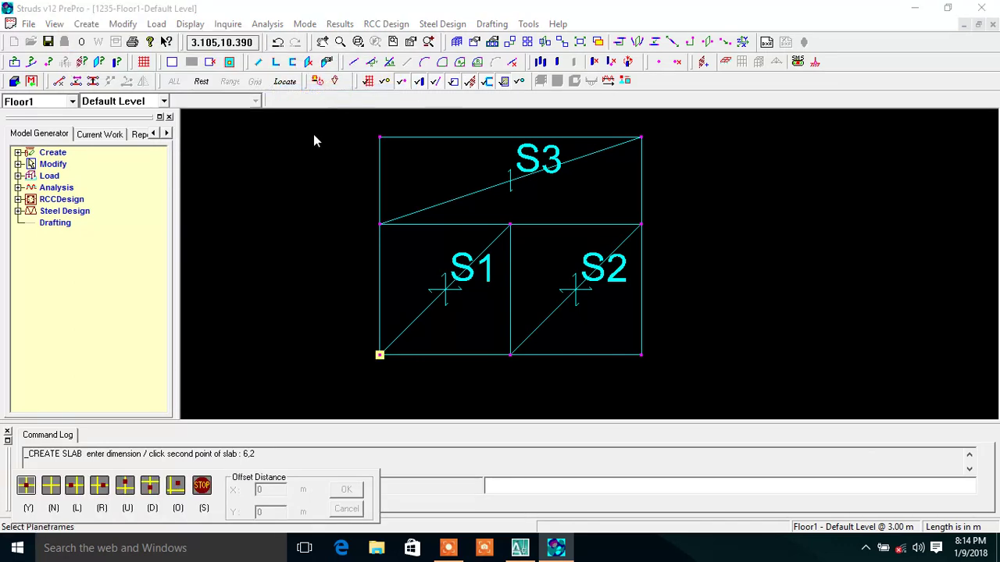
left_click(26, 486)
left_click(26, 486)
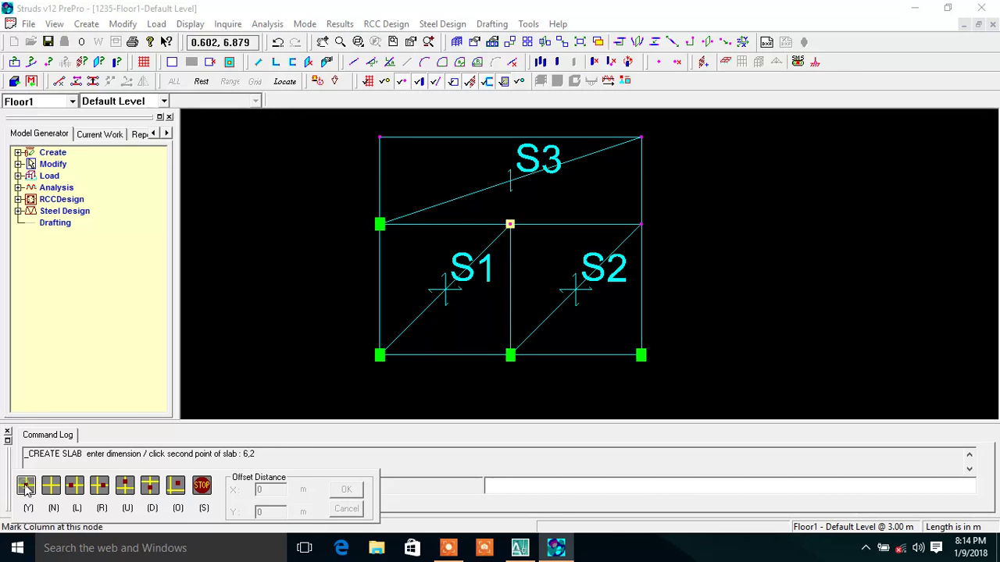
left_click(25, 486)
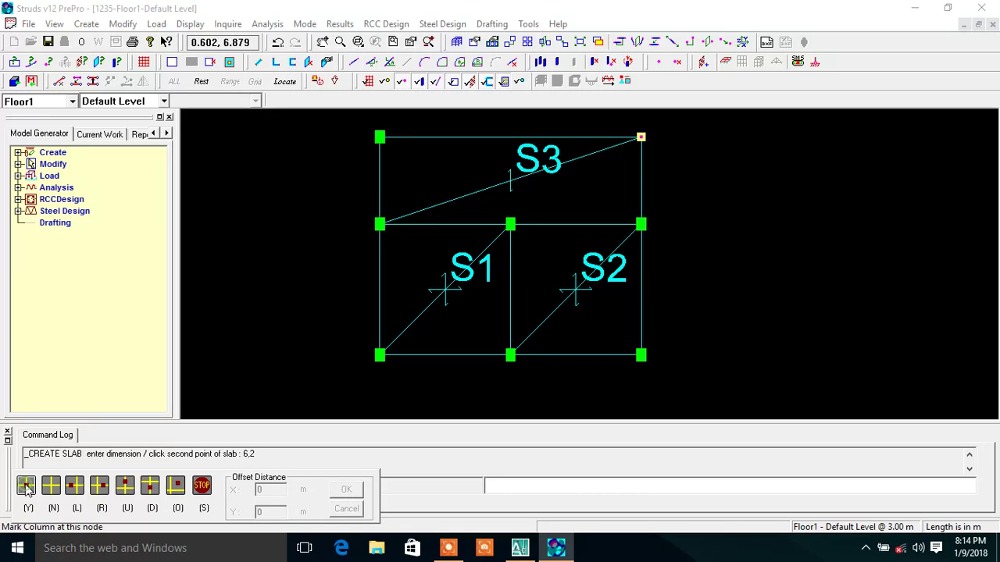
left_click(26, 485)
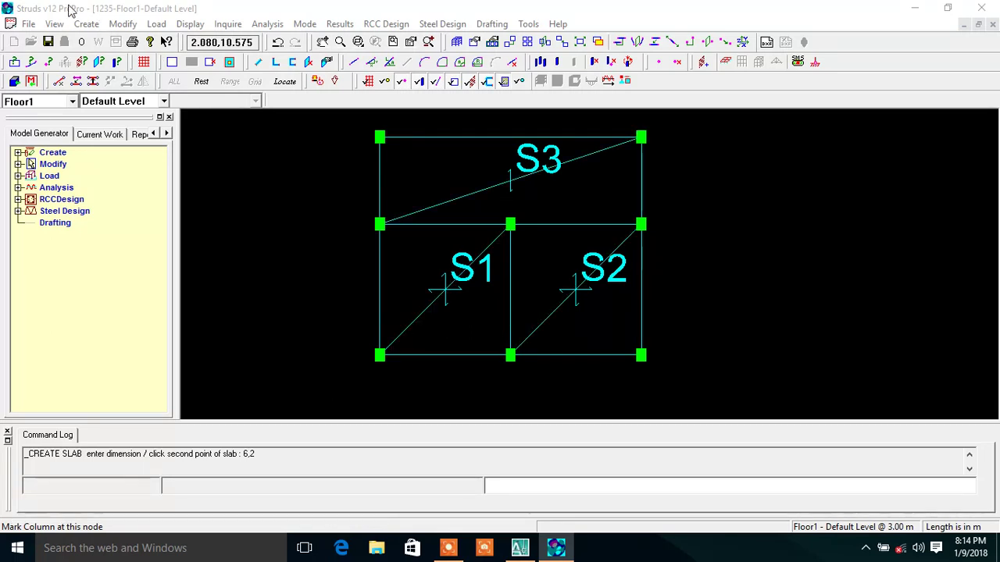
- Attach the 230 mm brick wall Wall1 to the bottom edges and all three vertical edges of slabs S1 and S2
left_click(90, 25)
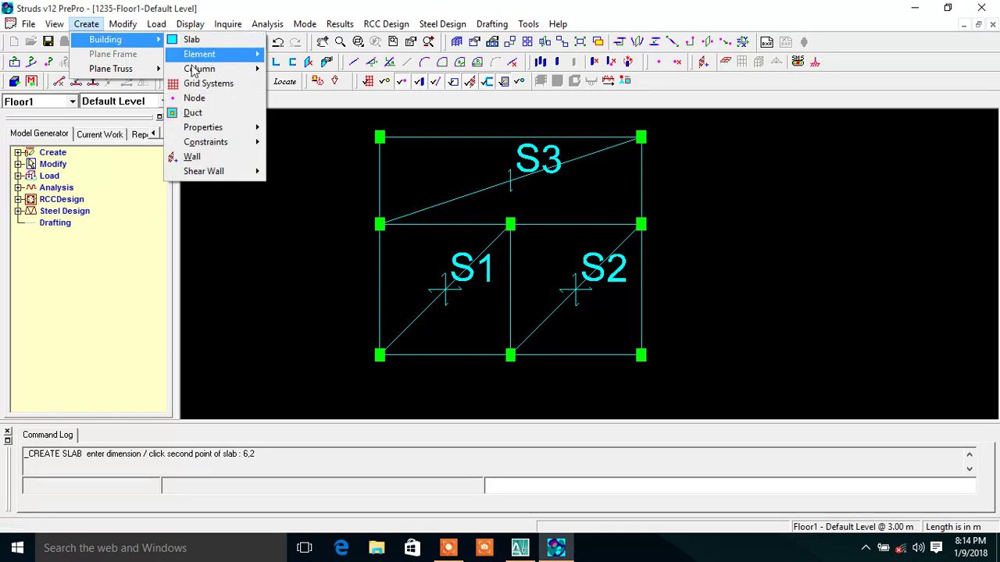
left_click(225, 165)
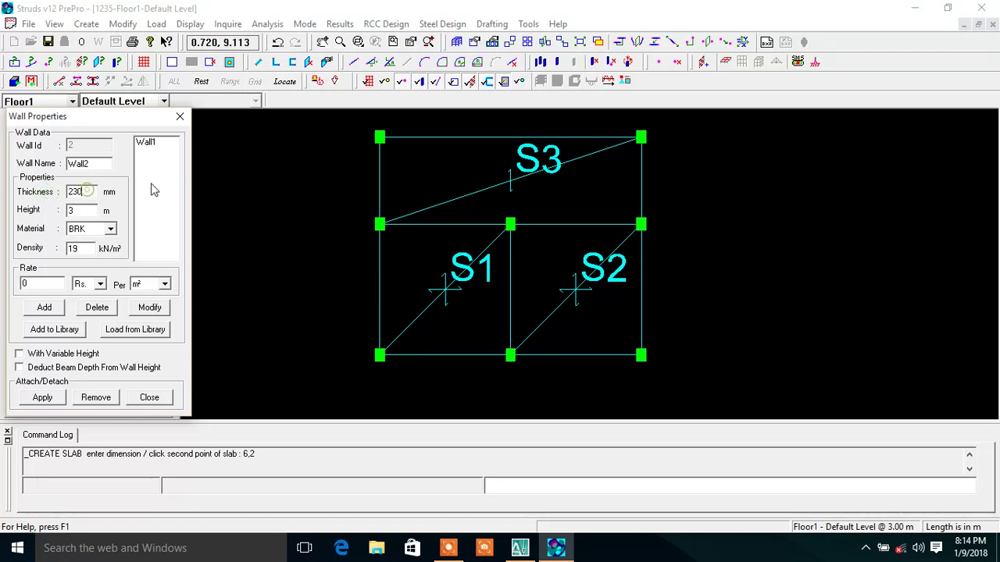
left_click(153, 145)
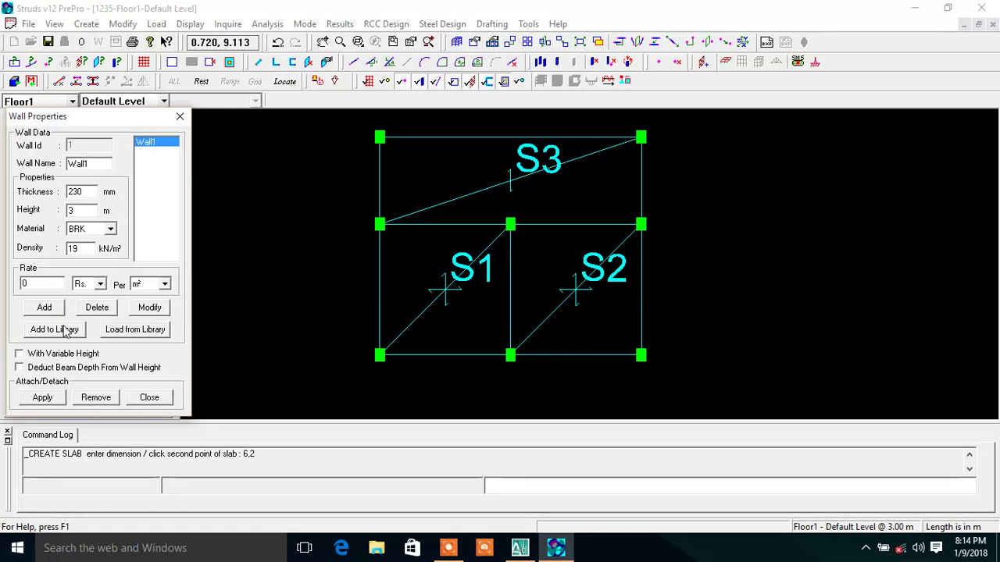
left_click(43, 398)
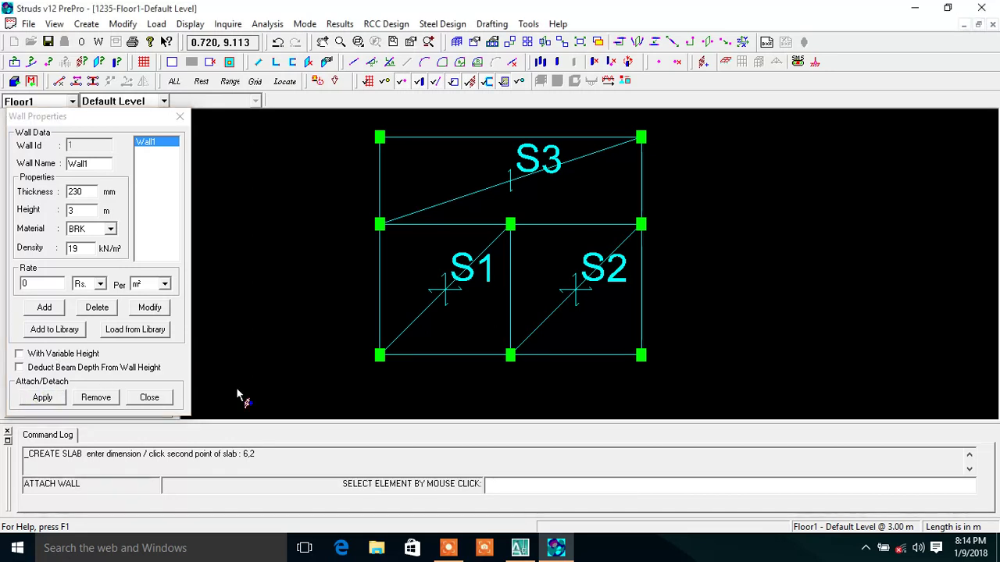
left_click(453, 357)
left_click(606, 354)
left_click(643, 312)
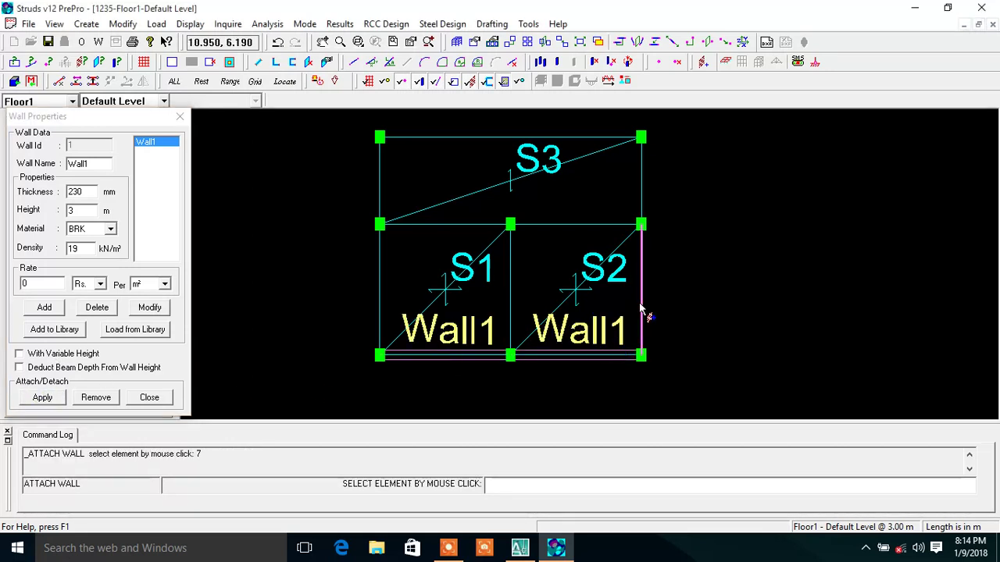
left_click(511, 303)
left_click(380, 291)
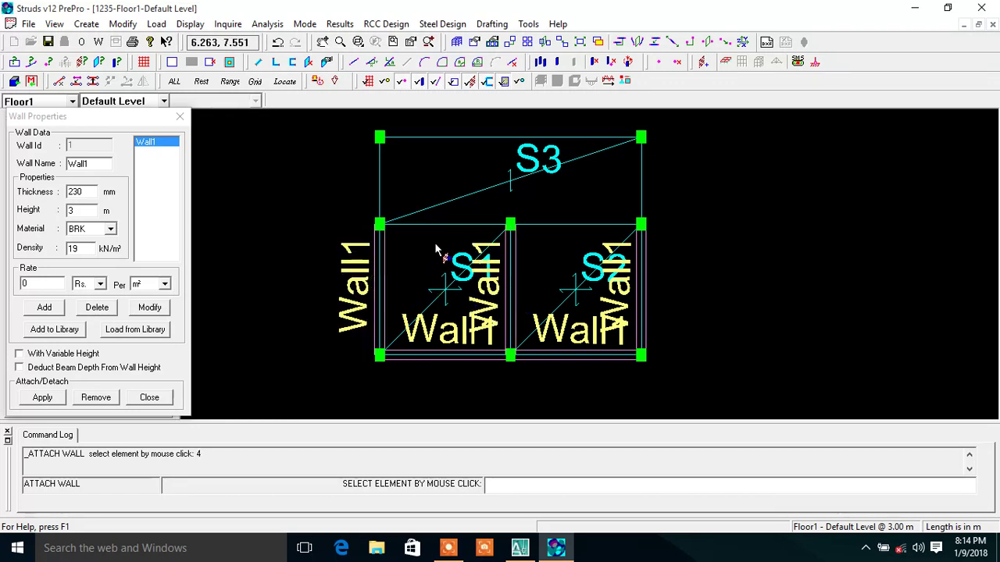
- Attach Wall1 to the two edges shared with slab S3 and to S3's right, left and top edges, and finish wall assignment
left_click(461, 225)
left_click(556, 227)
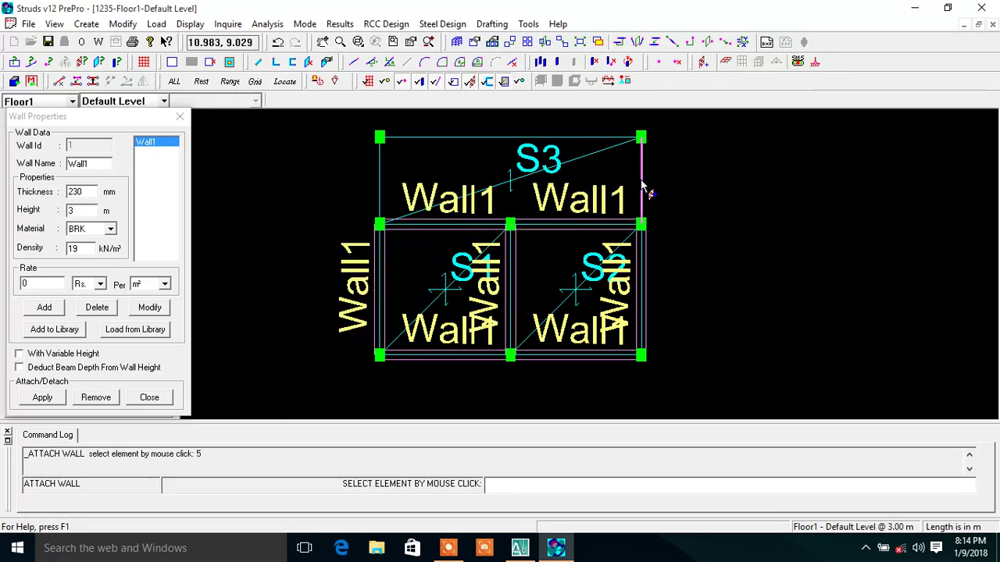
left_click(642, 186)
left_click(382, 190)
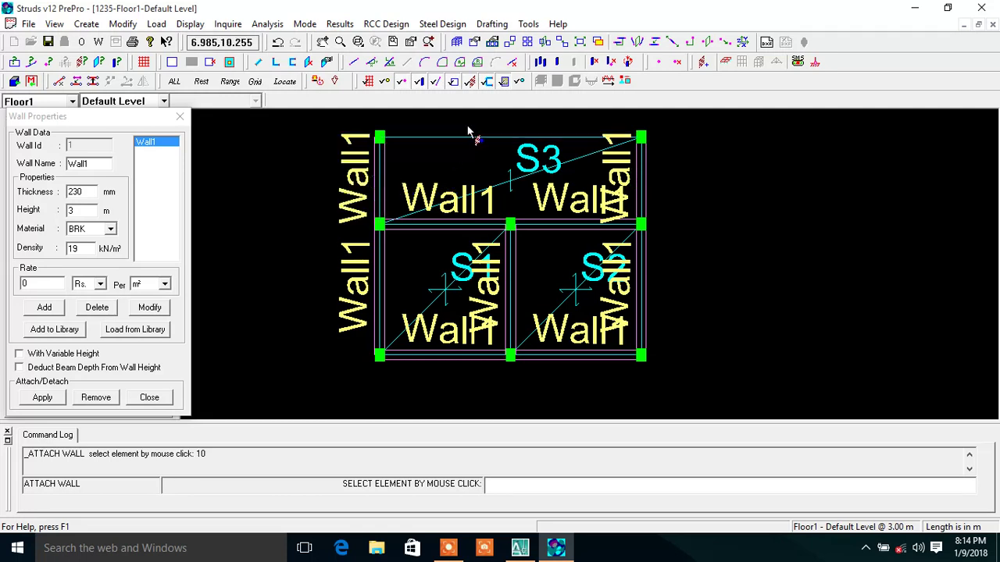
left_click(474, 138)
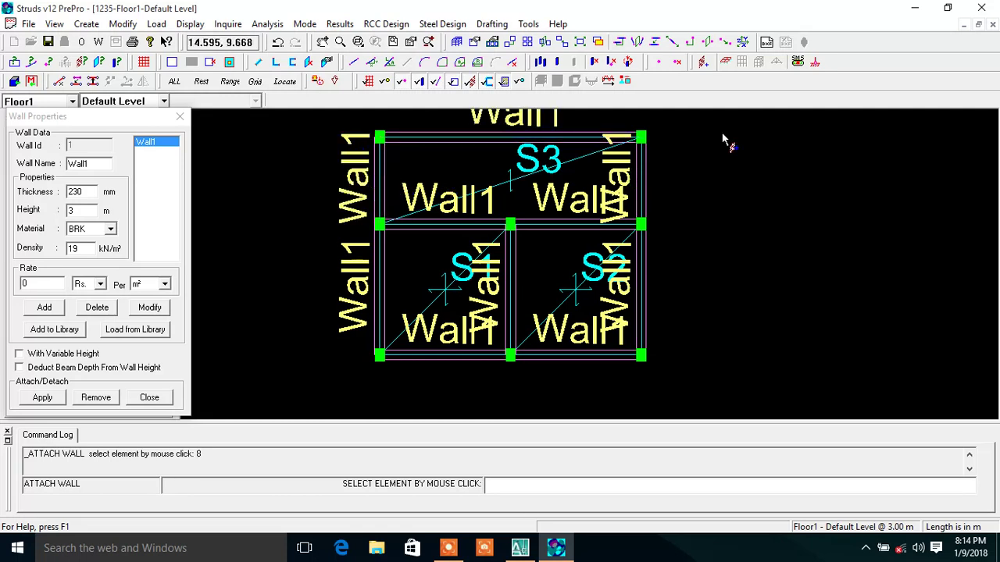
left_click(150, 397)
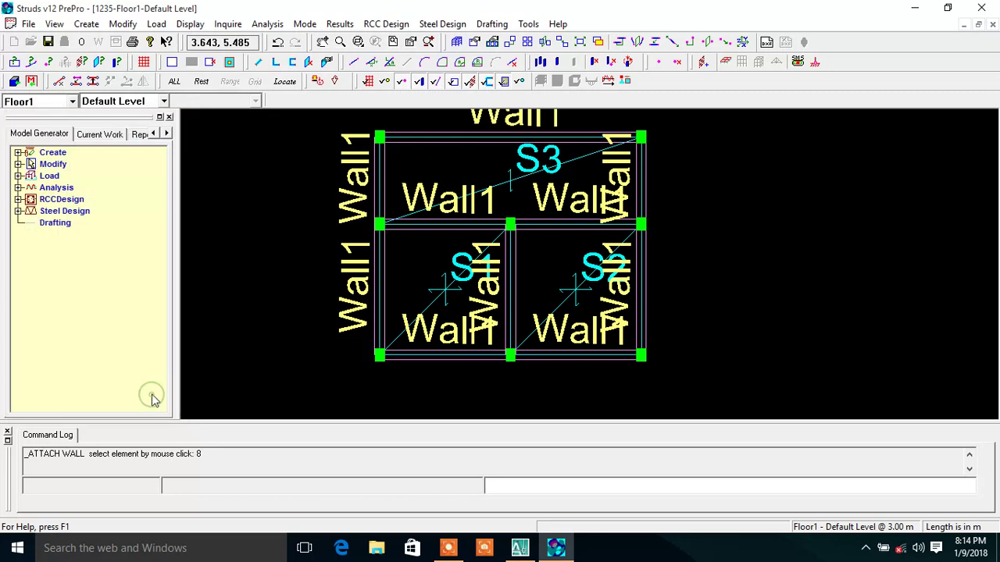
- Define a rectangular RCC section named c with b 300 mm and D 300 mm, and add it to the custom section list
left_click(86, 25)
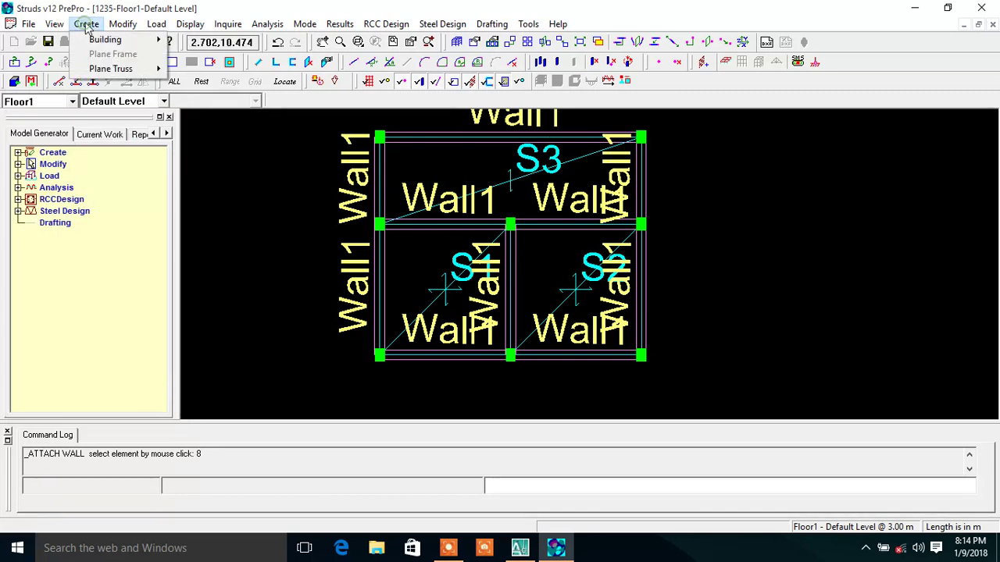
mouse_move(109, 39)
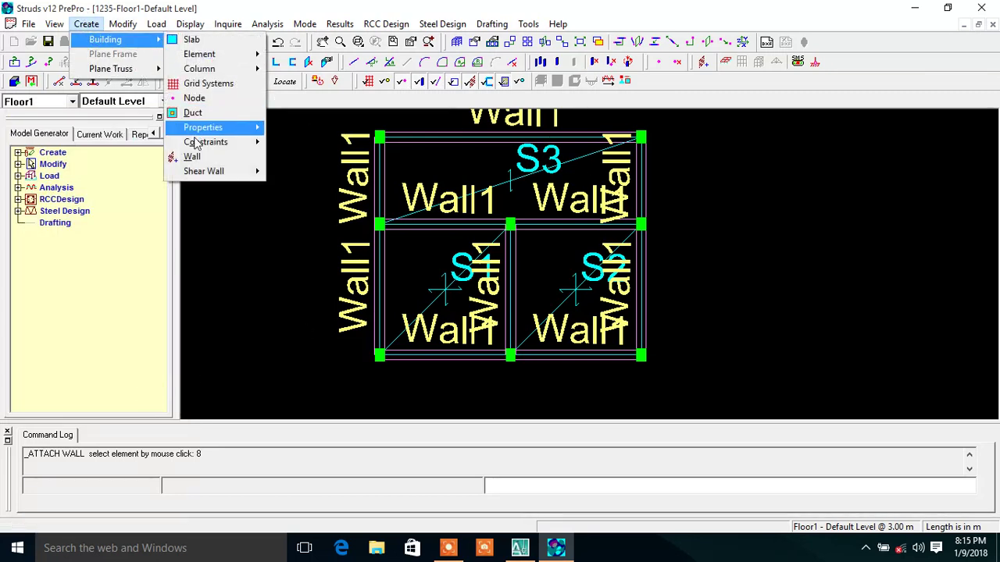
mouse_move(235, 142)
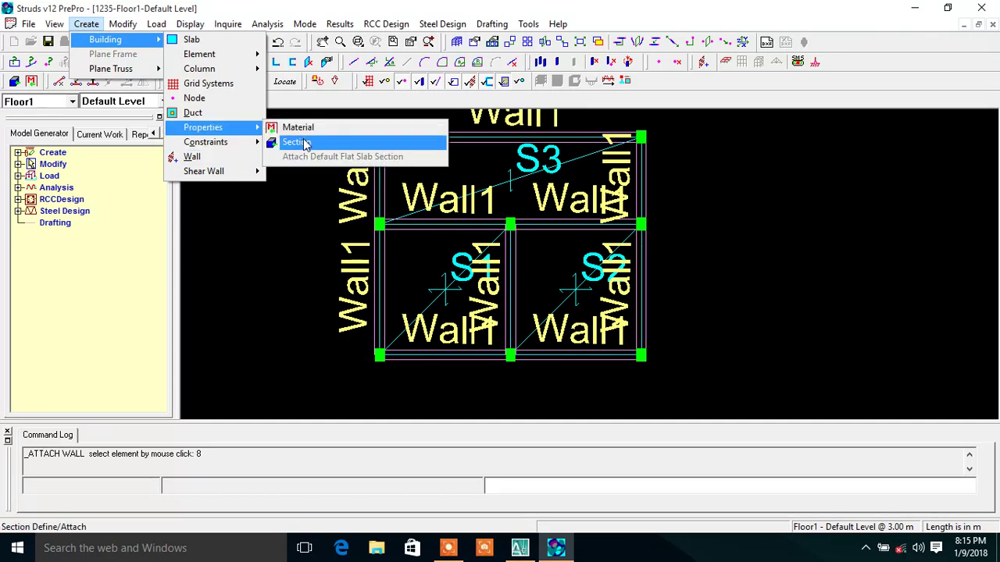
left_click(304, 144)
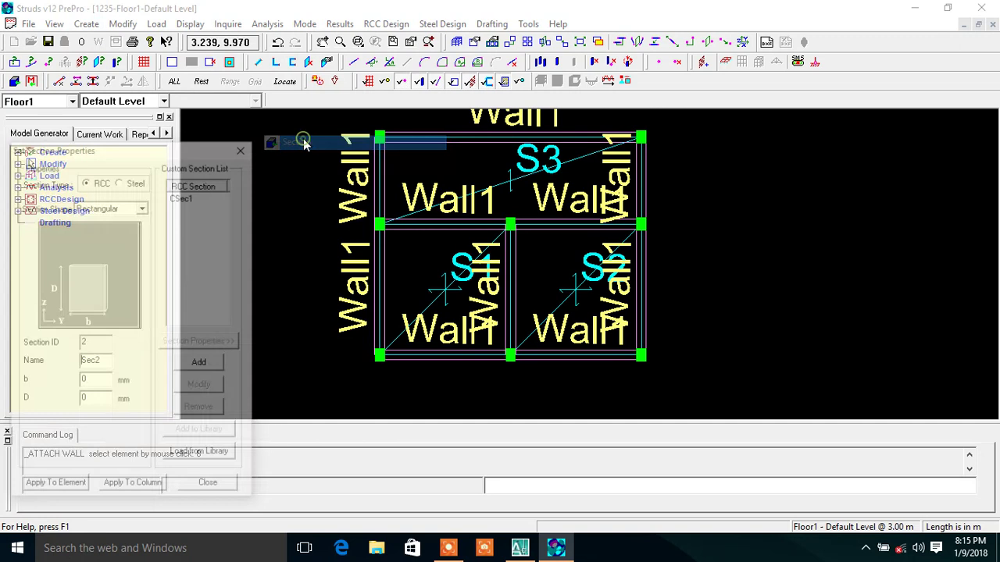
left_click_drag(151, 153, 129, 86)
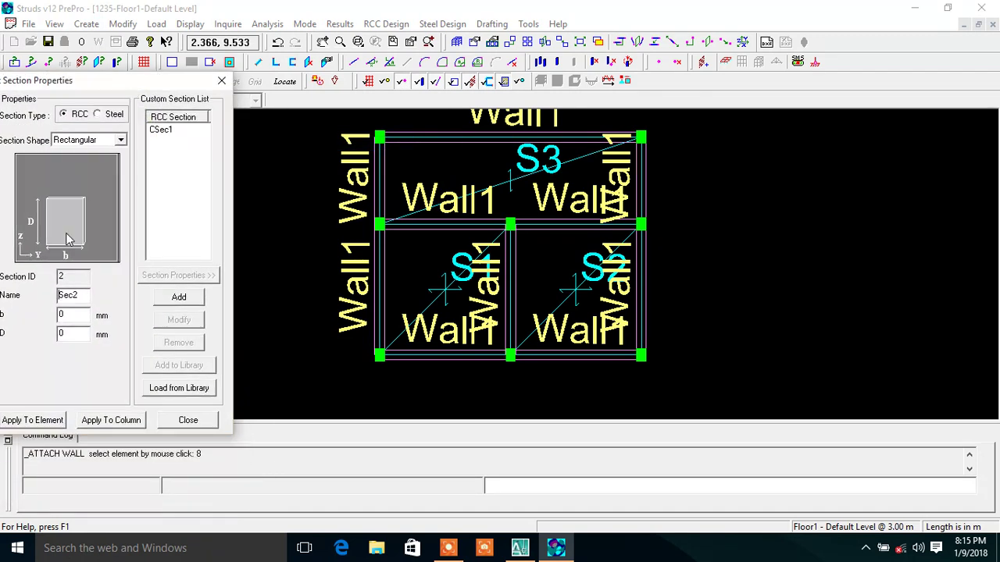
left_click(110, 142)
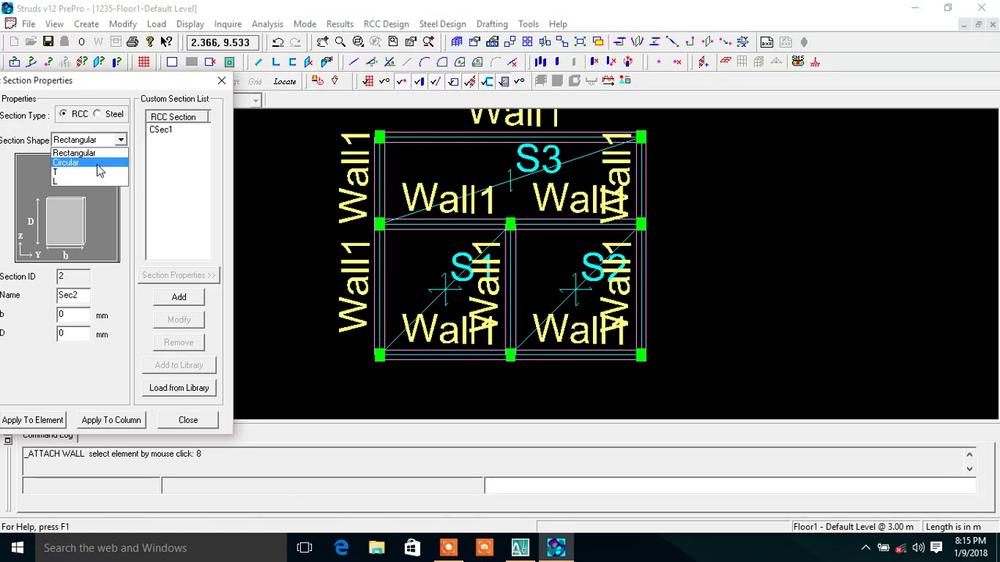
left_click(114, 152)
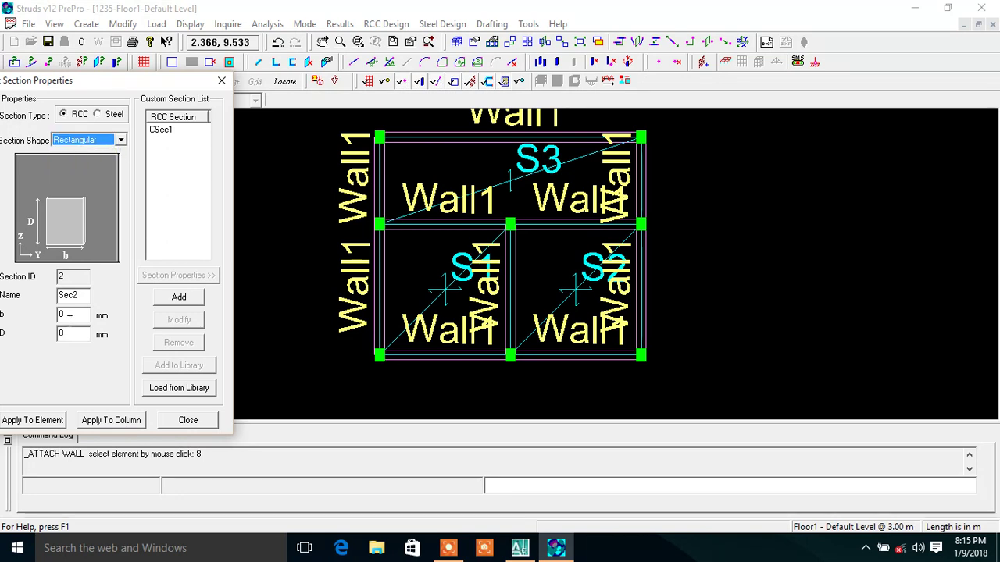
double_click(82, 295)
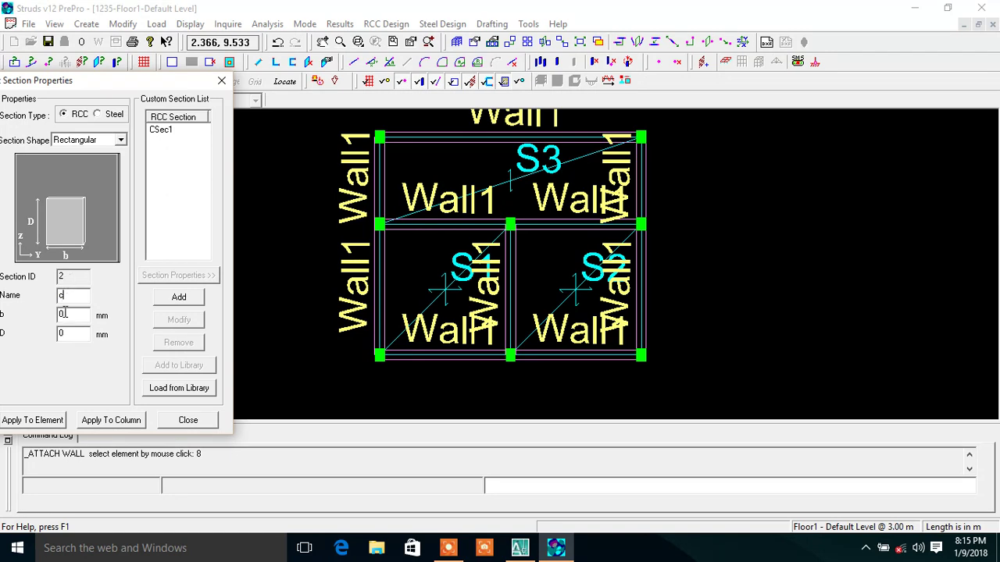
left_click_drag(90, 84, 110, 79)
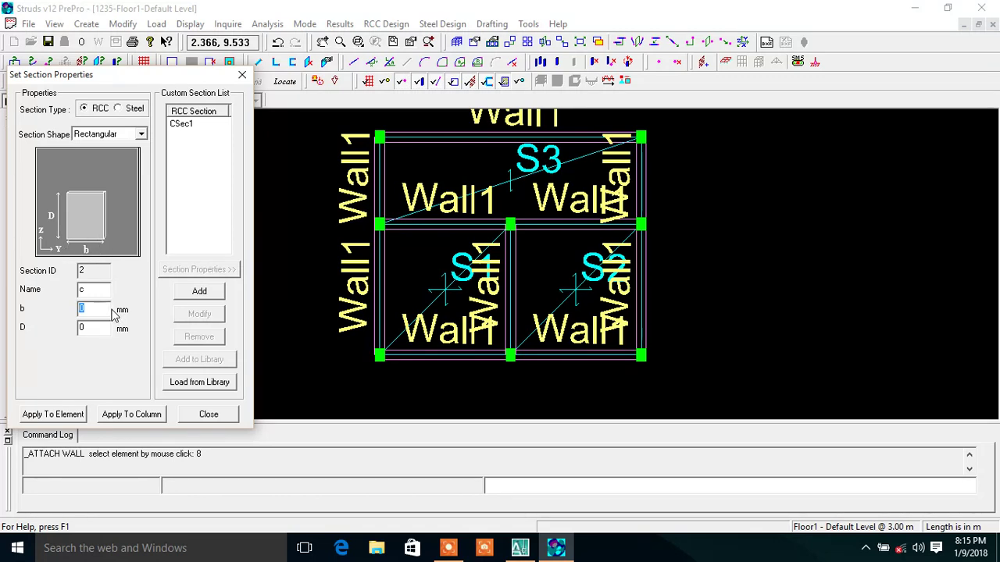
type("00")
double_click(97, 328)
left_click(200, 295)
- Add another rectangular RCC section named b with a width of 300 mm to the custom section list
double_click(99, 290)
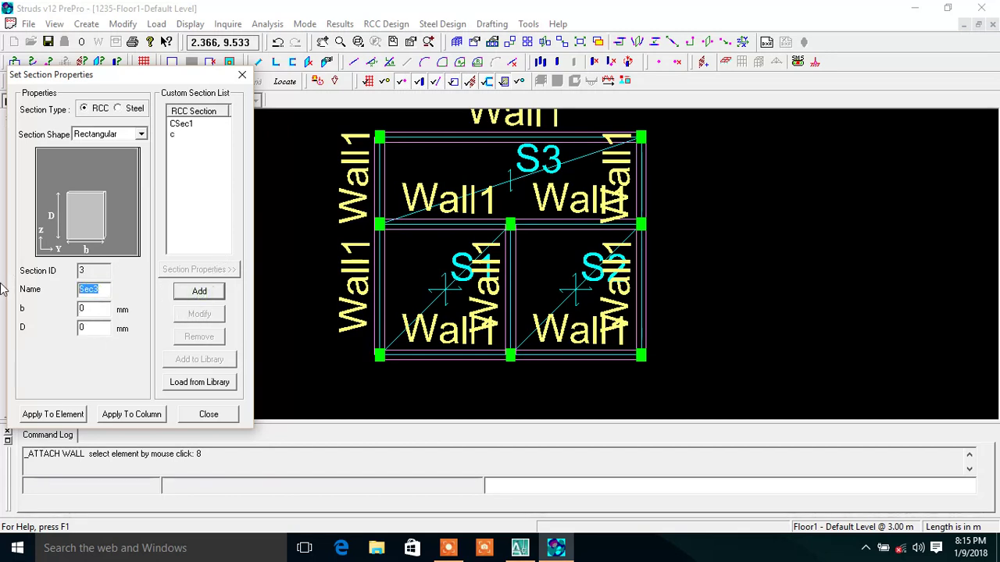
double_click(91, 309)
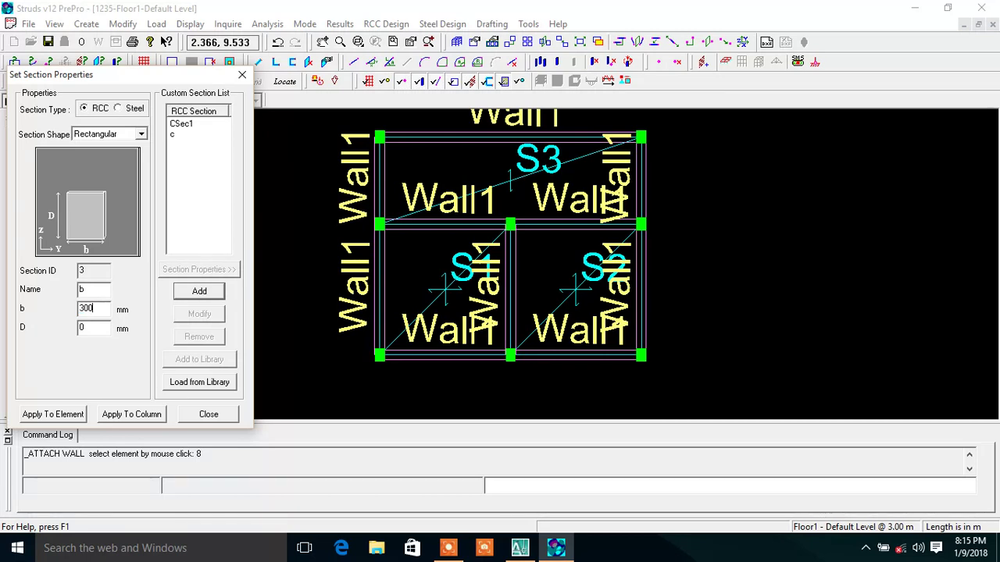
key("Tab")
left_click(204, 292)
- Assign the RCC section c to all eight columns of the Floor1 plan
left_click(181, 136)
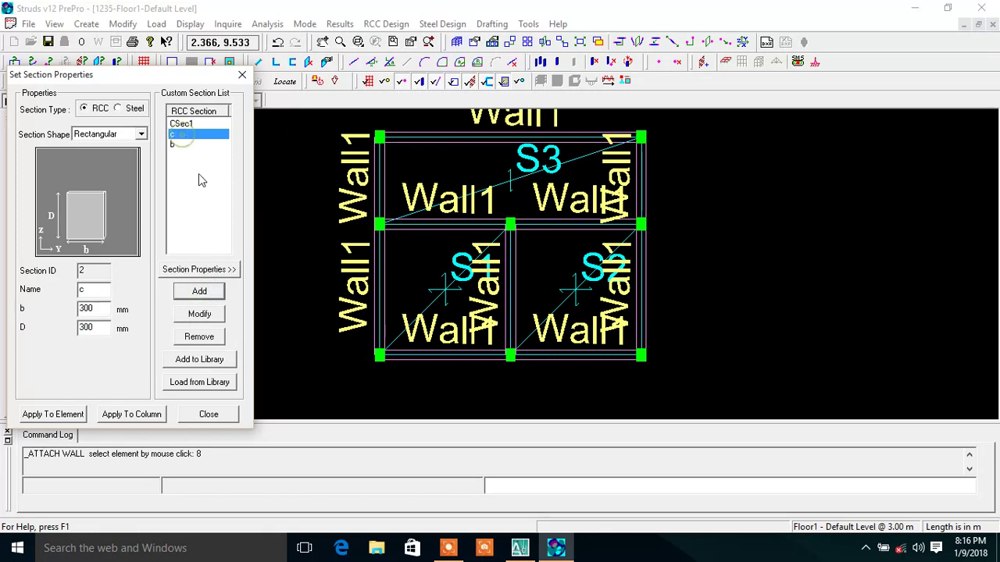
left_click(123, 416)
left_click(388, 374)
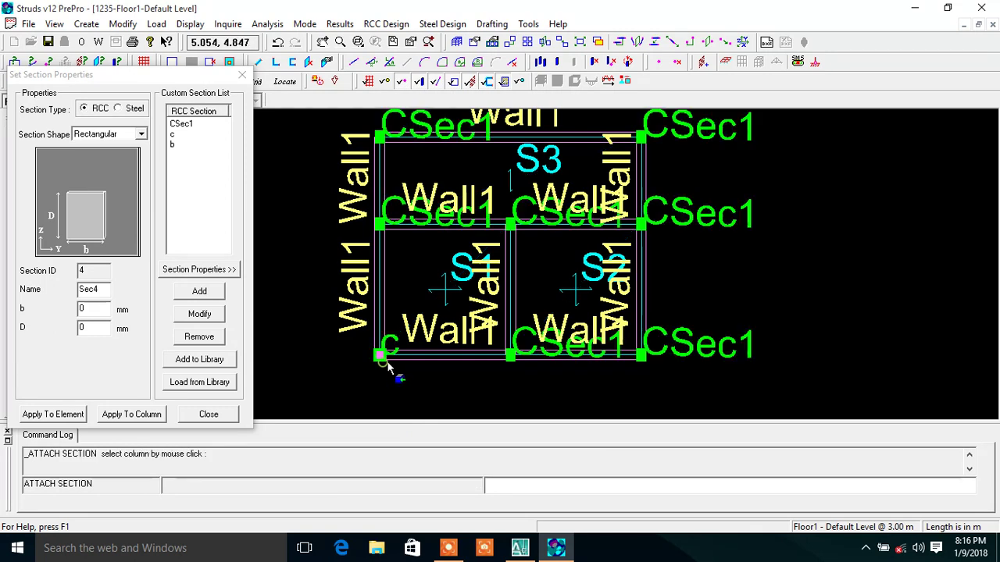
left_click(510, 358)
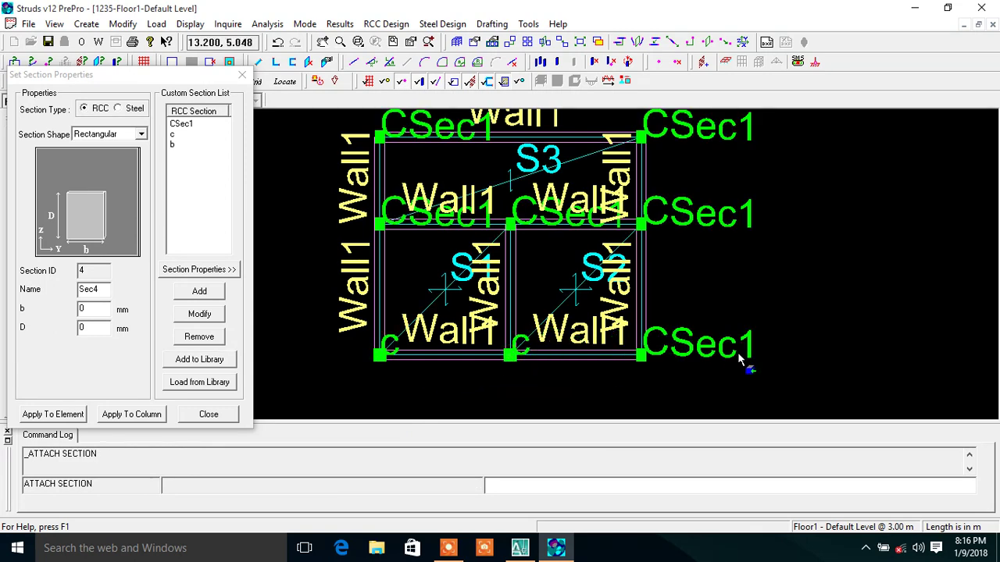
left_click(642, 354)
left_click(640, 225)
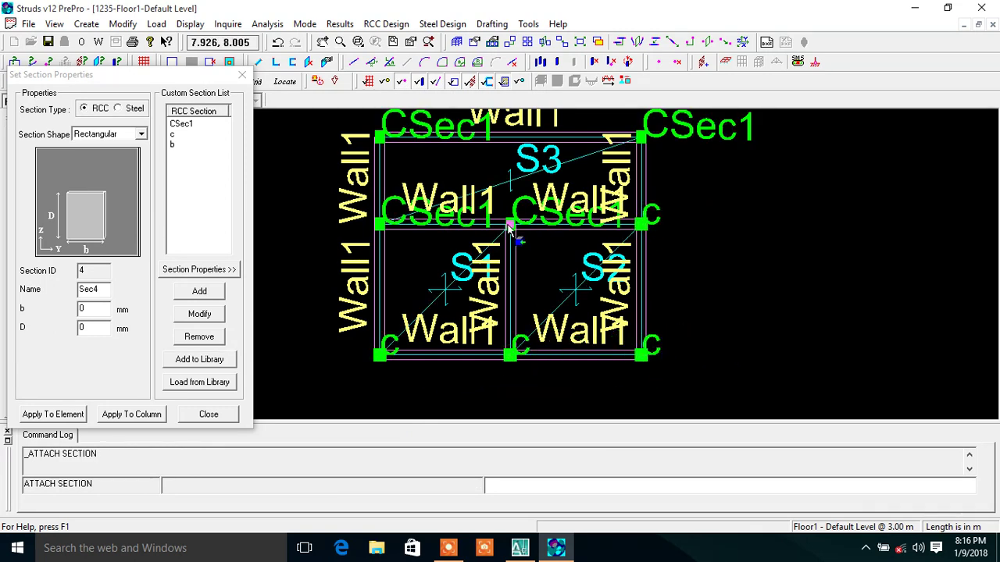
left_click(509, 227)
left_click(380, 226)
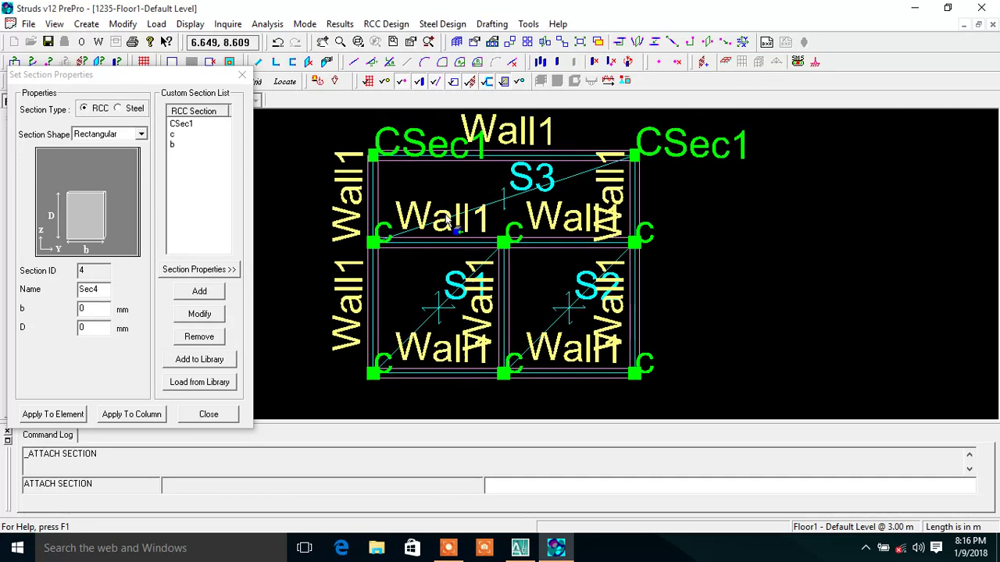
left_click(360, 144)
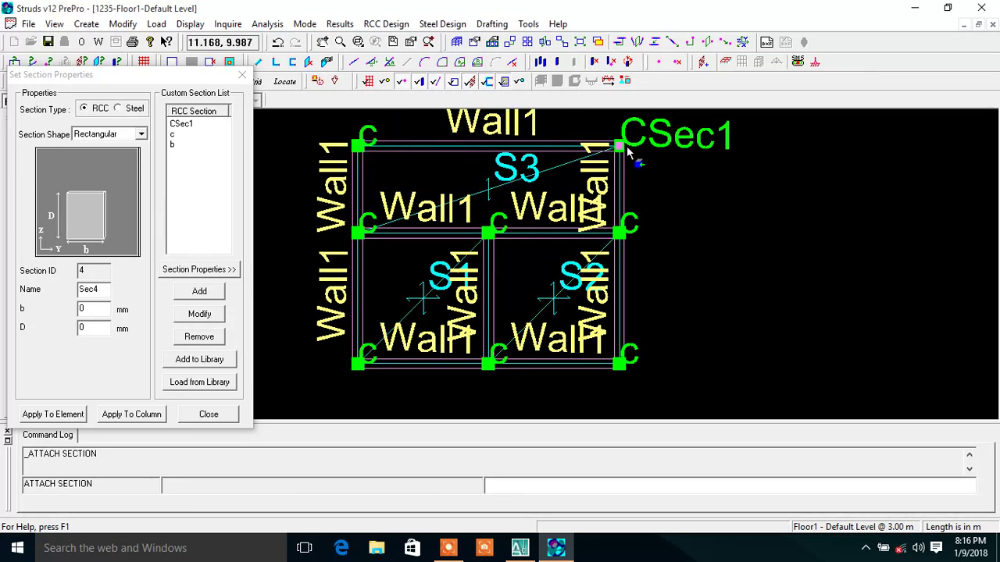
left_click(626, 145)
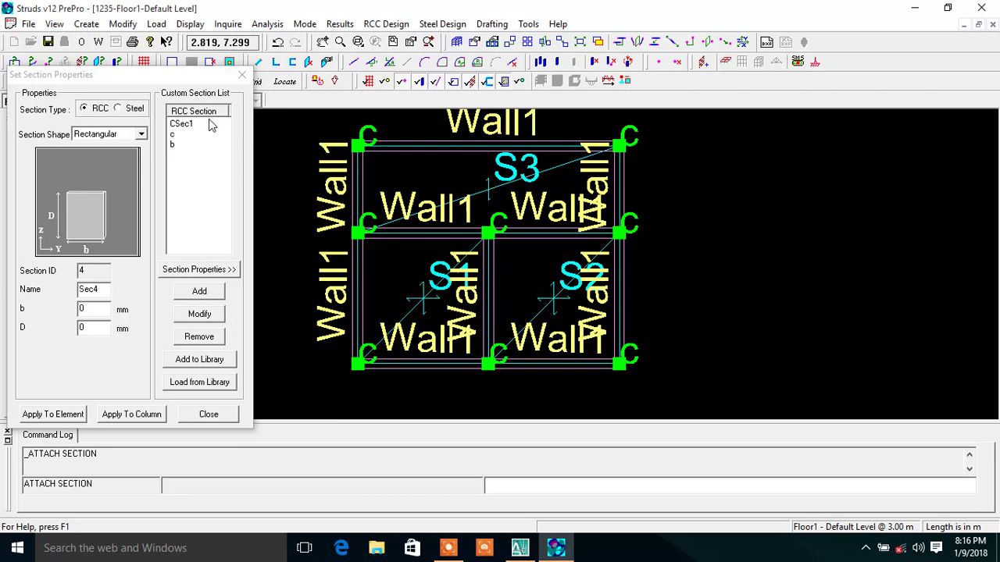
- Assign the RCC section b to the beams on the bottom edges and all three vertical edges of slabs S1 and S2
left_click(188, 145)
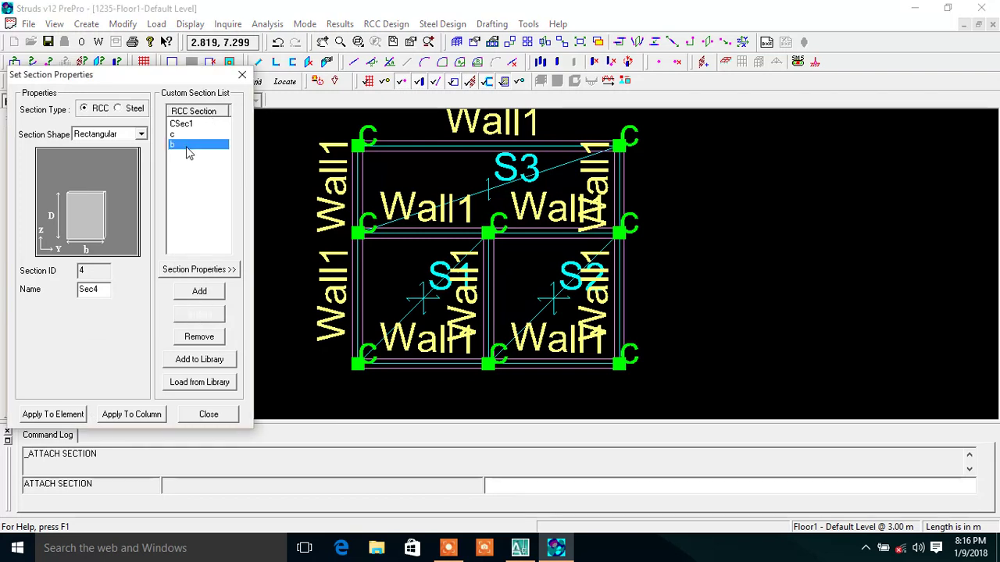
left_click(82, 418)
left_click(466, 366)
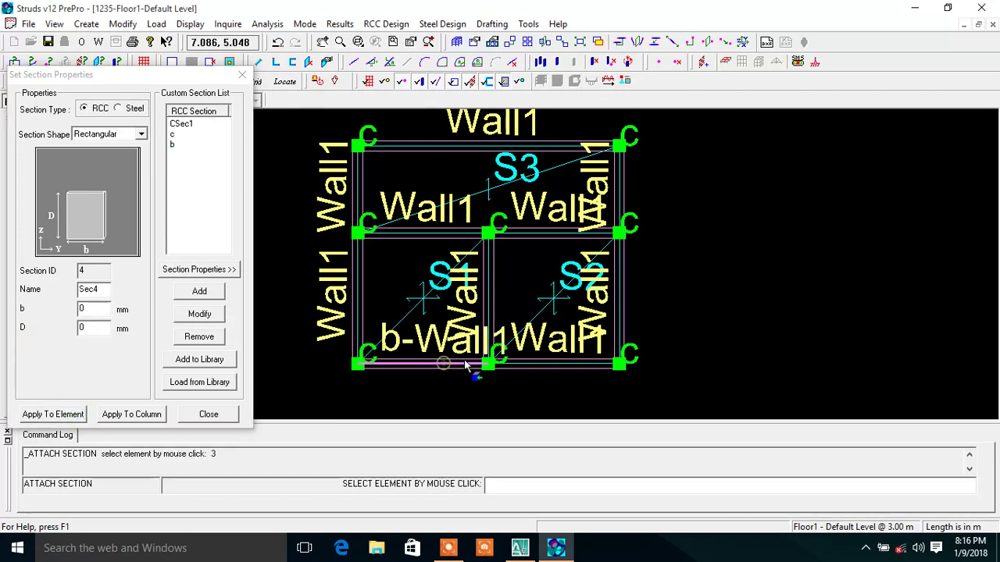
left_click(547, 366)
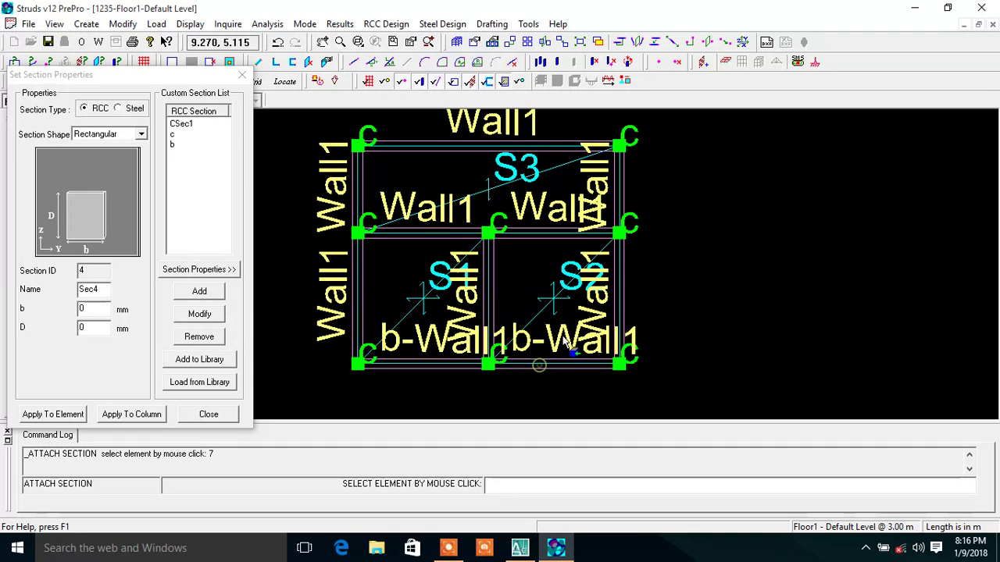
left_click(620, 312)
left_click(488, 308)
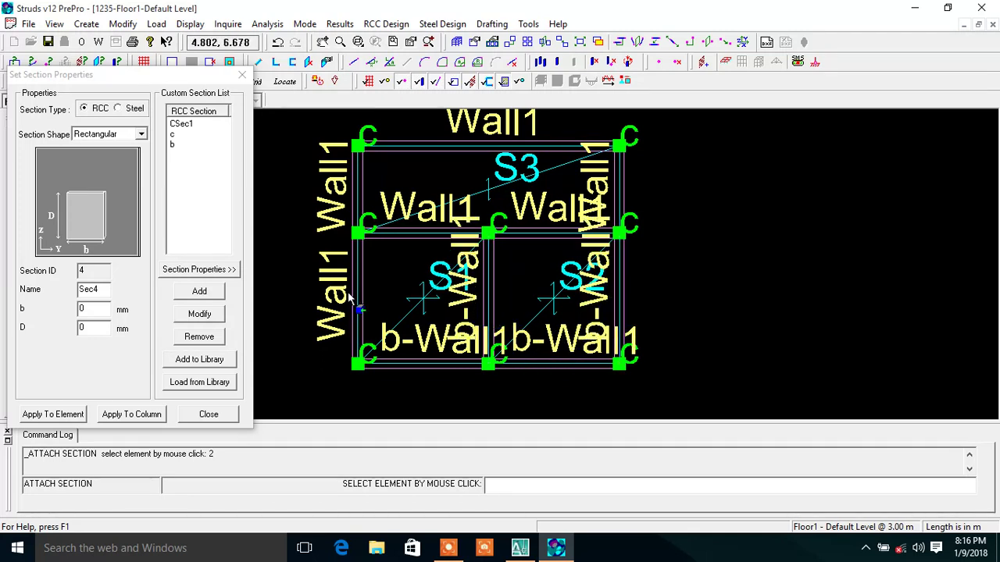
left_click(356, 307)
- Assign section b to the two beams shared with slab S3 and to S3's right, top and left beams, and finish section assignment
left_click(435, 234)
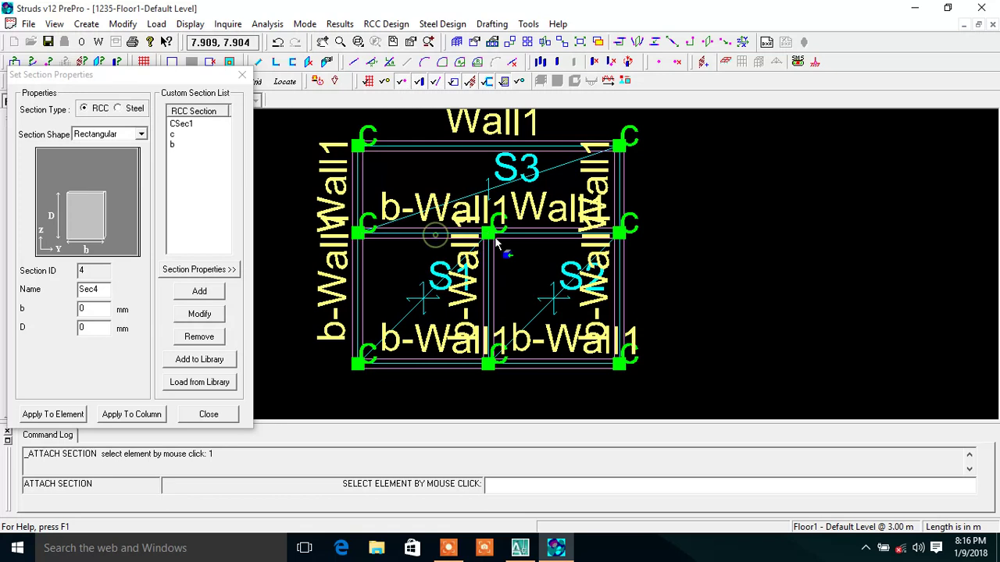
left_click(547, 233)
left_click(621, 174)
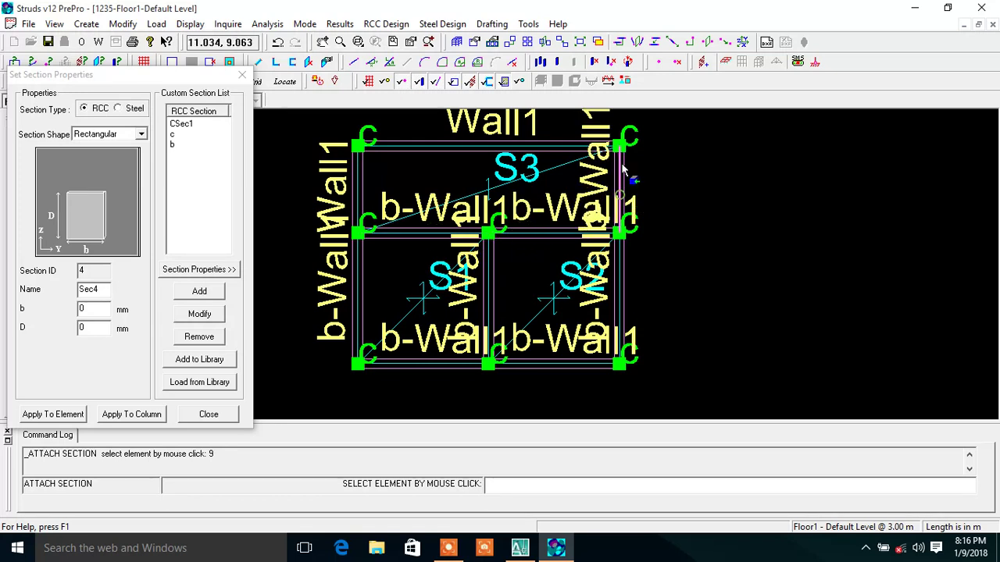
left_click(477, 146)
left_click(357, 191)
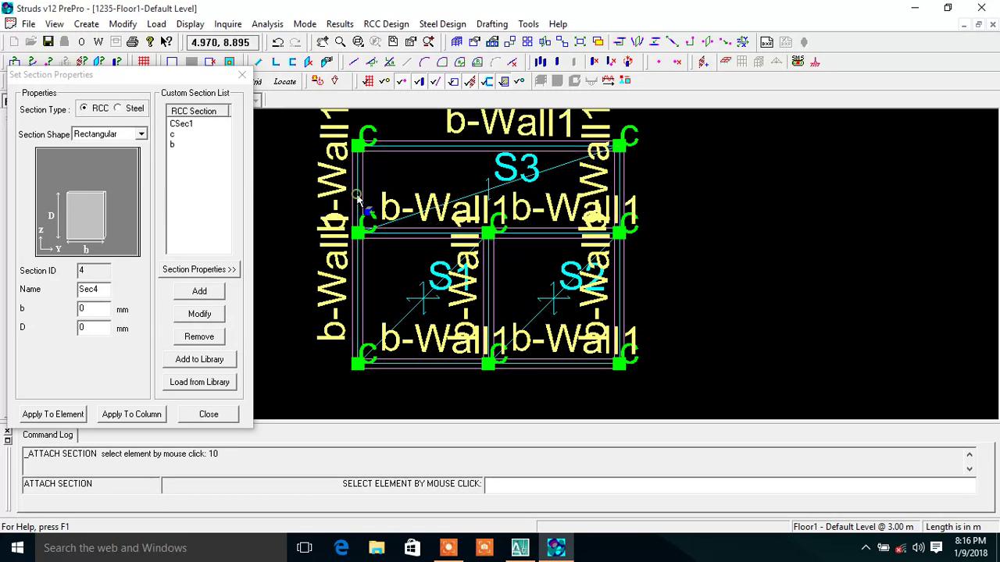
left_click(206, 413)
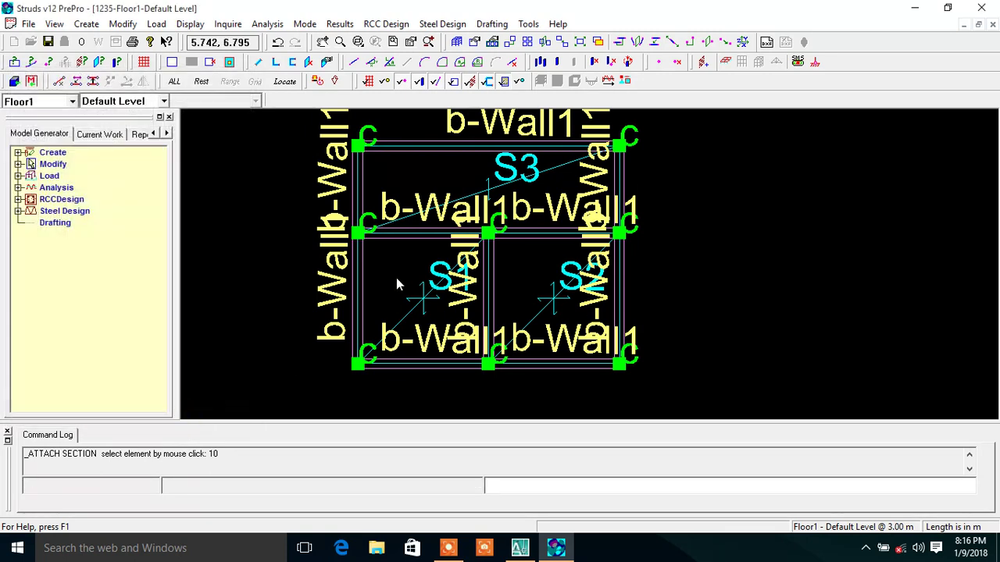
- Open the material definition and attach RCC material M20 to the three columns along the bottom edge of slabs S1 and S2
left_click(86, 23)
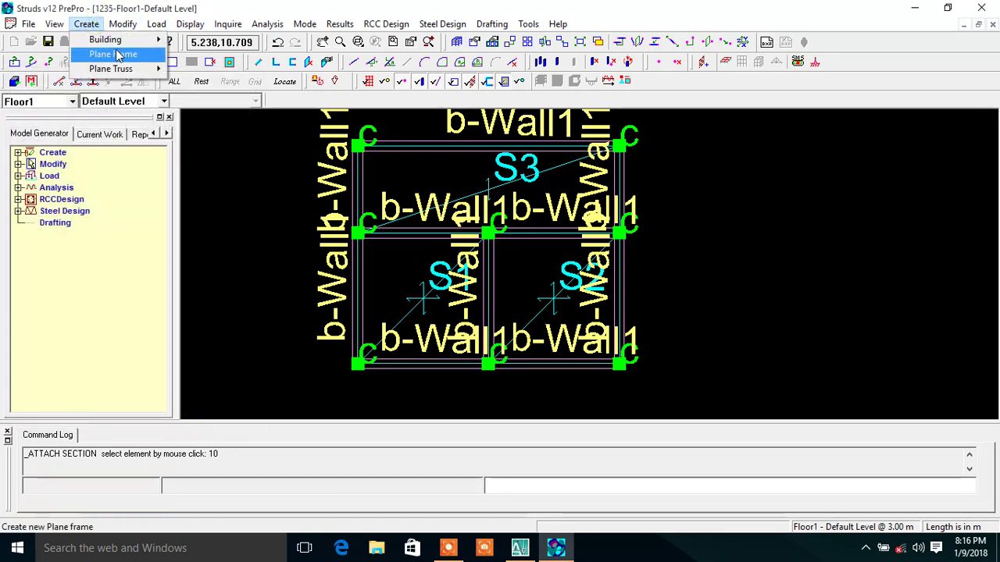
mouse_move(106, 39)
mouse_move(235, 128)
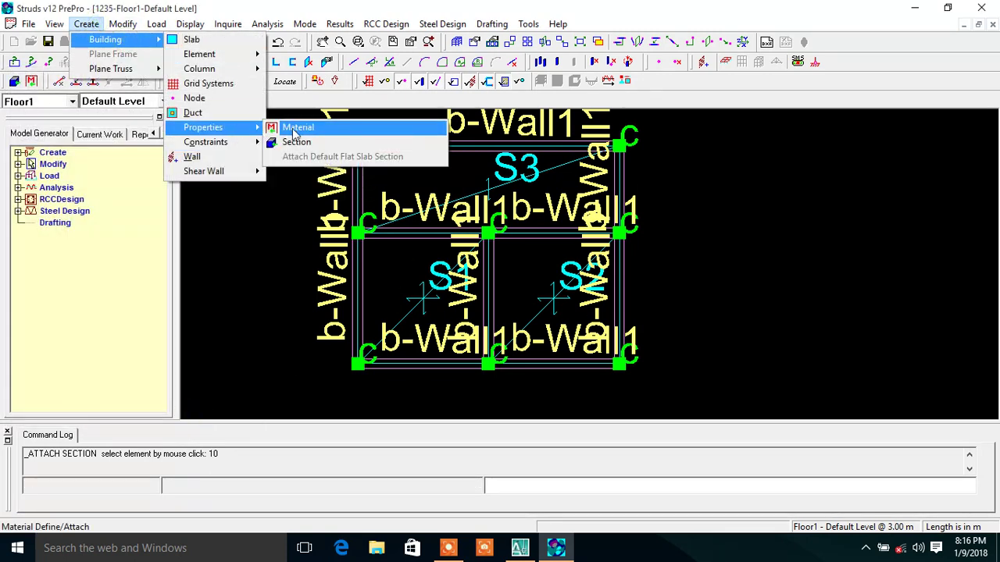
left_click(295, 130)
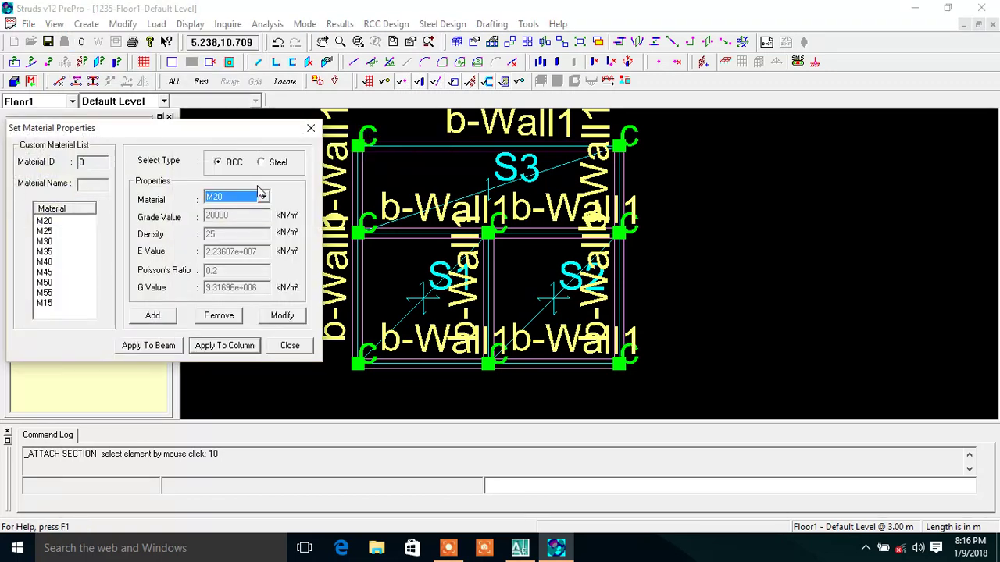
left_click(254, 196)
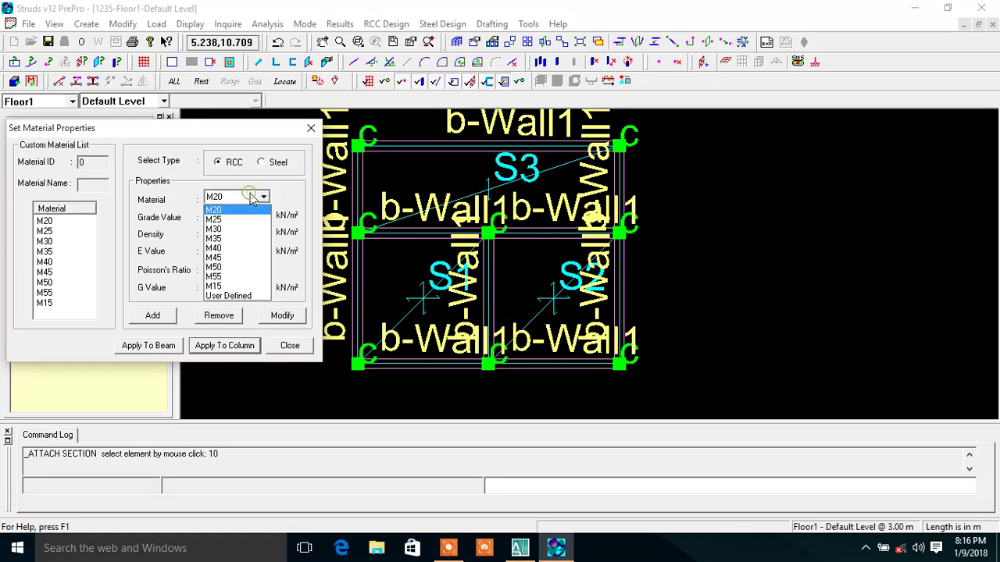
left_click(235, 200)
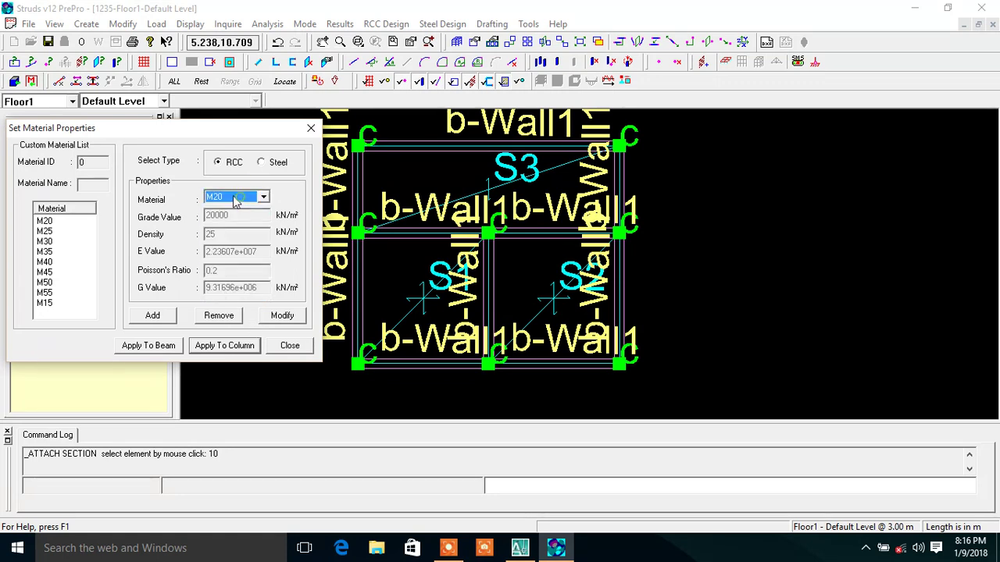
left_click(49, 223)
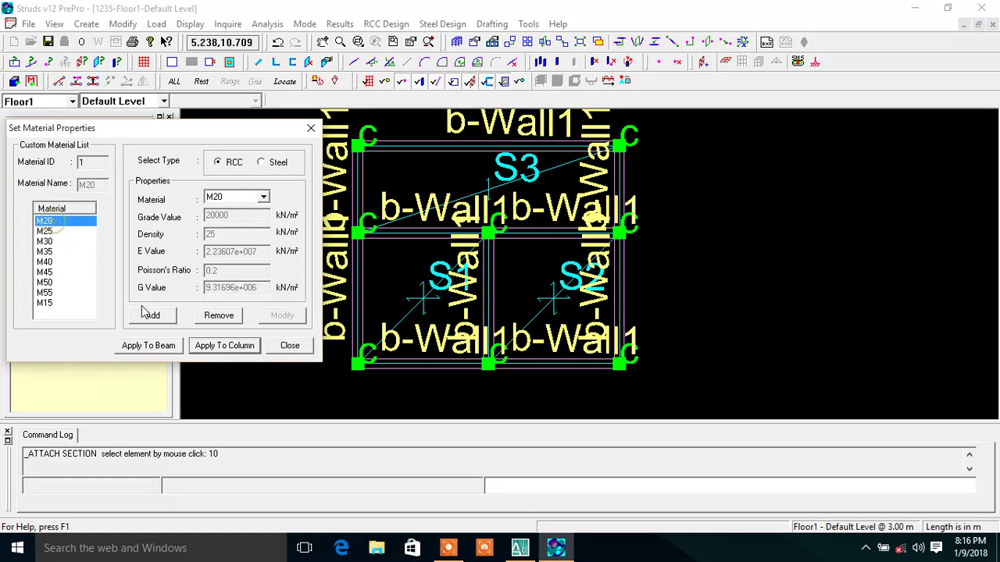
left_click(205, 346)
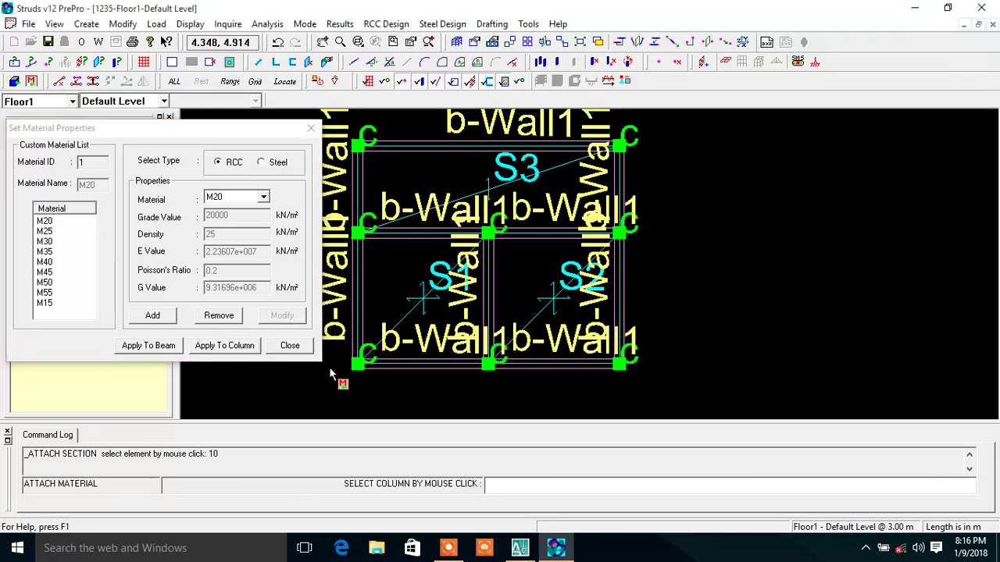
left_click(353, 364)
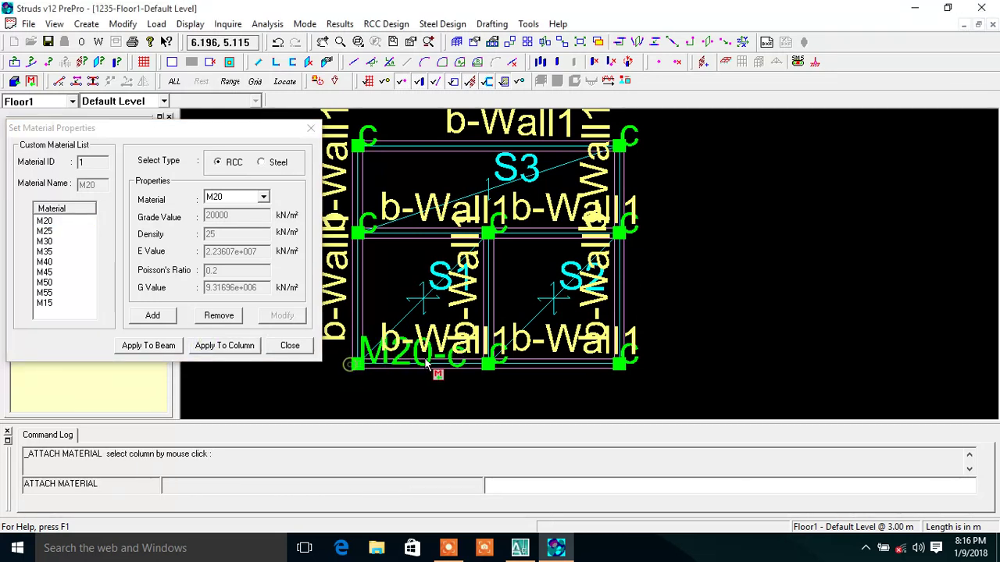
left_click(488, 364)
left_click(617, 364)
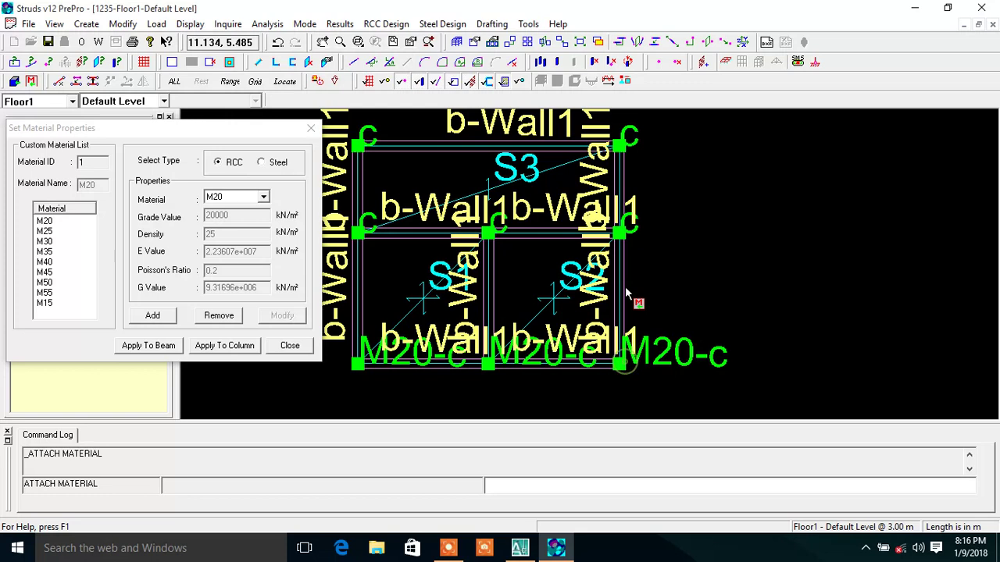
- Attach material M20 to the three middle-row columns and the two columns at slab S3's upper corners
left_click(618, 232)
left_click(488, 232)
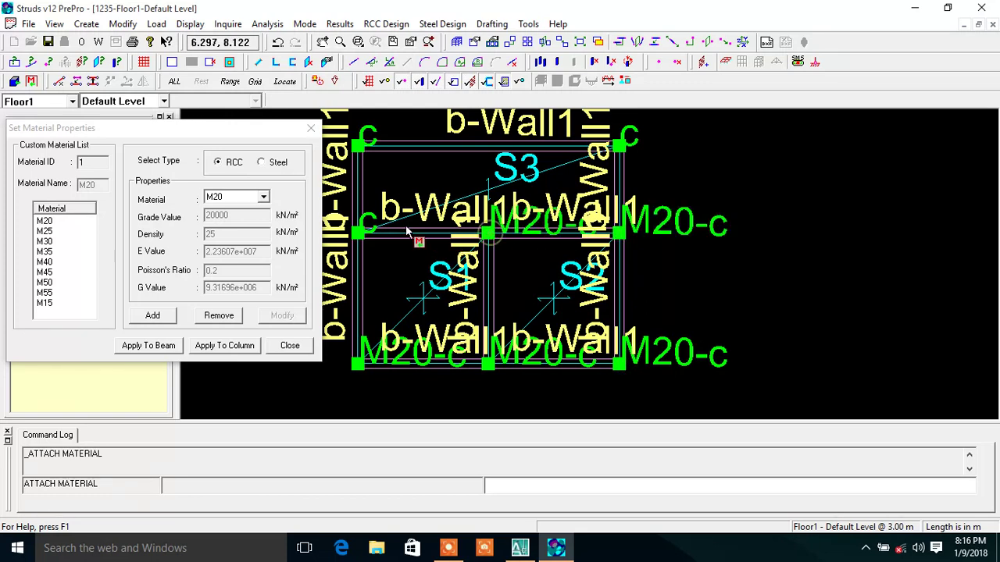
left_click(358, 233)
left_click(359, 146)
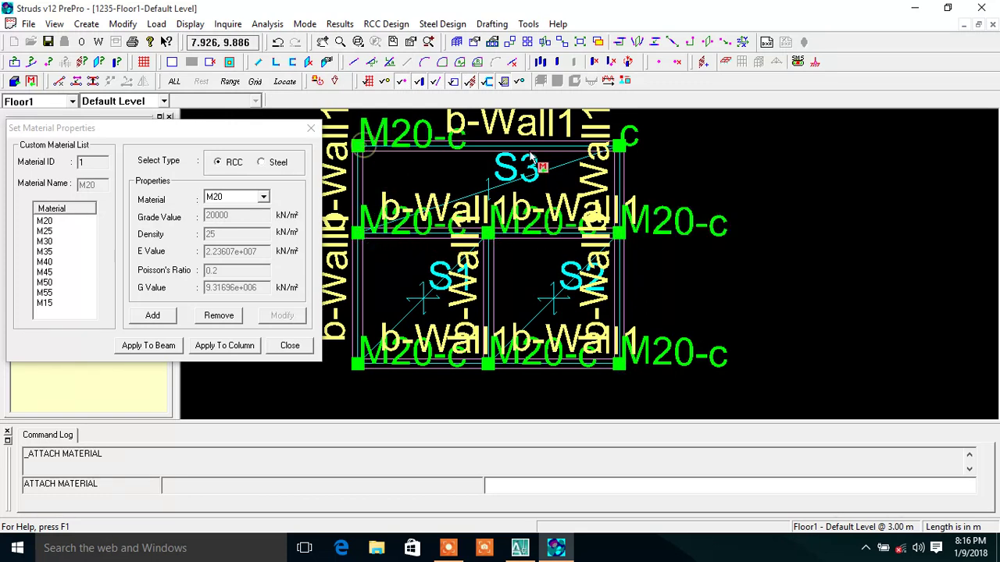
left_click(619, 145)
- Attach material M20 to the beams on the bottom edges and all three vertical edges of slabs S1 and S2
left_click(61, 223)
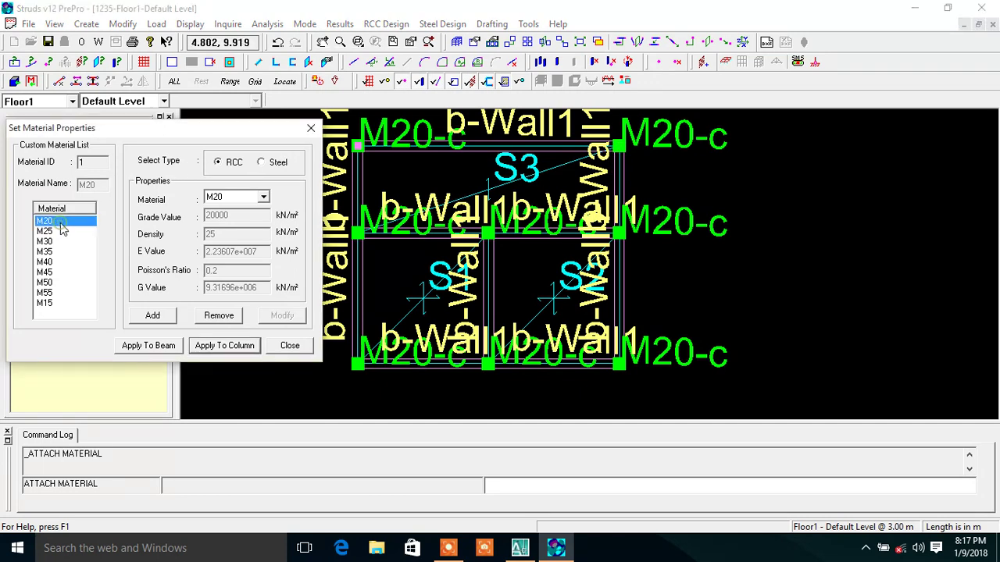
left_click(171, 347)
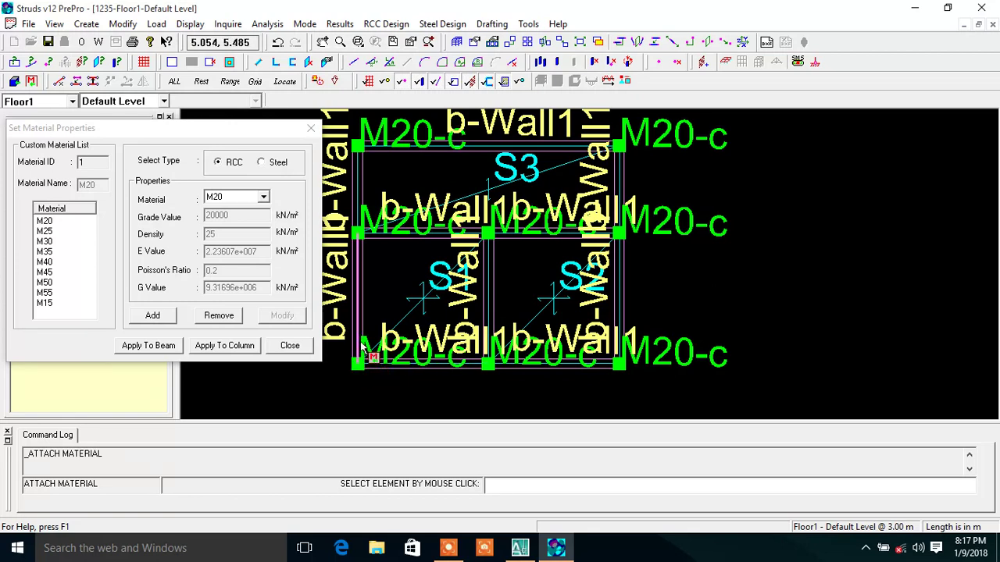
left_click(400, 367)
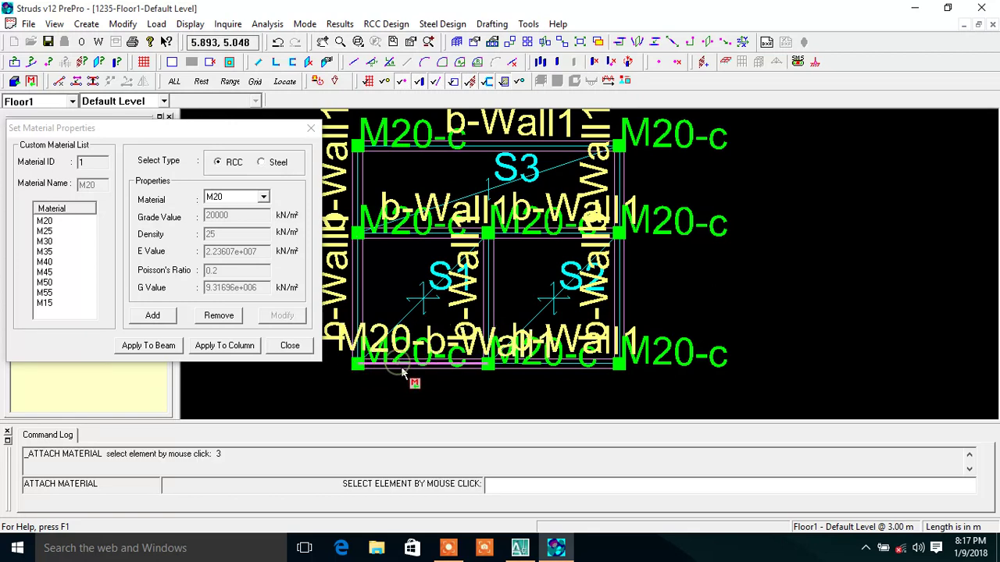
left_click(550, 365)
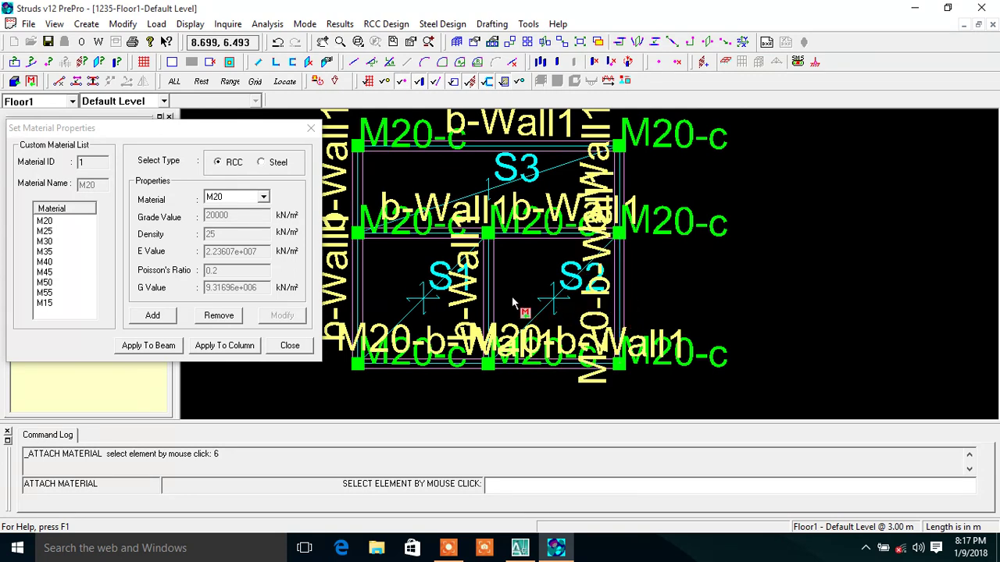
left_click(492, 287)
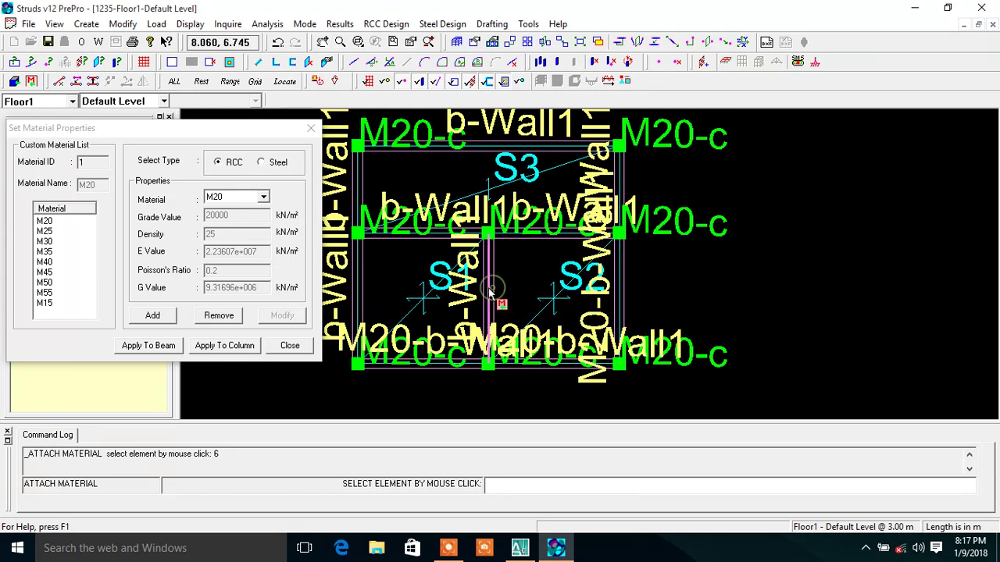
left_click(359, 289)
- Attach M20 to the two beams shared with slab S3 and to S3's right, top and left beams, and finish material assignment
left_click(418, 234)
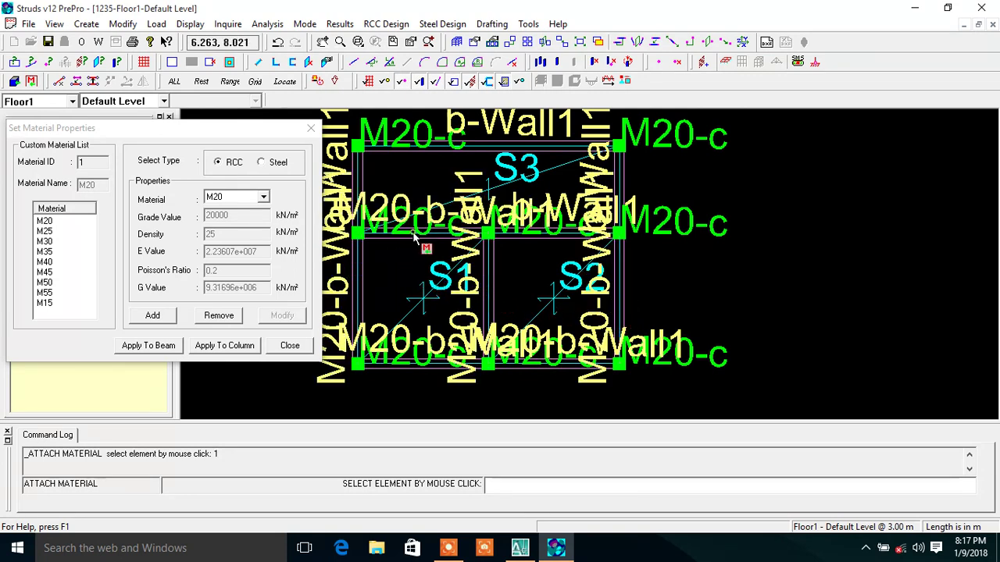
left_click(537, 236)
left_click(620, 204)
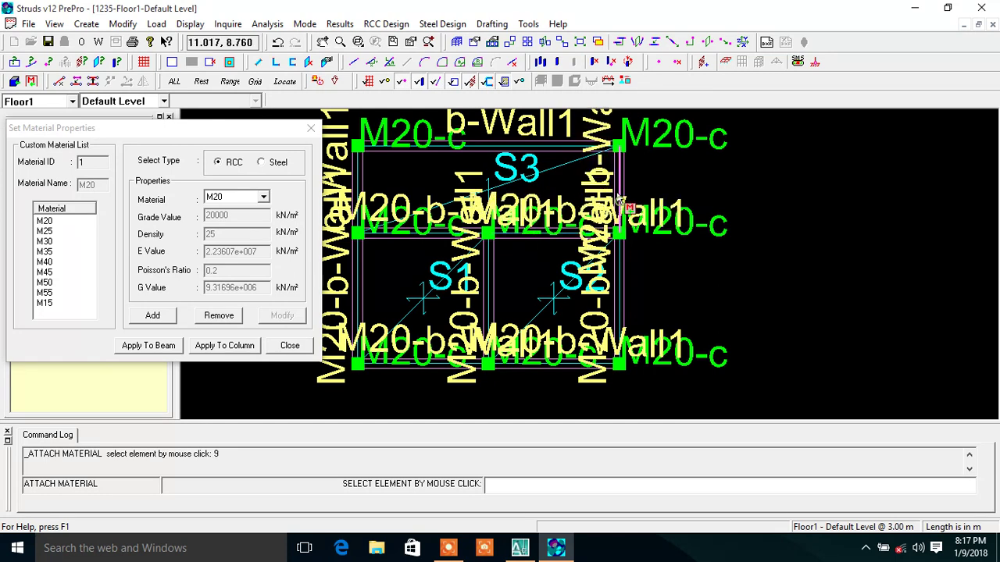
left_click(545, 149)
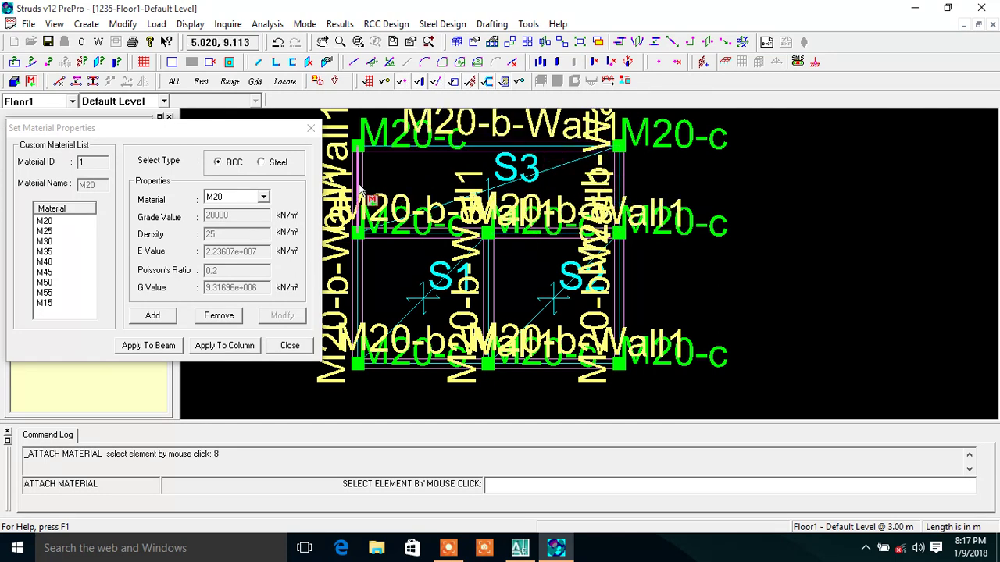
left_click(300, 344)
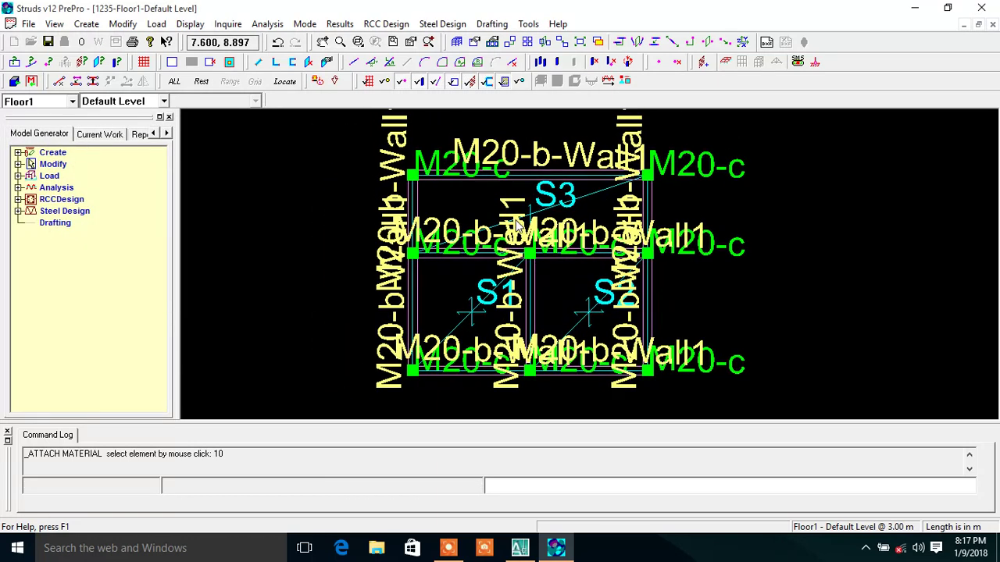
left_click(157, 24)
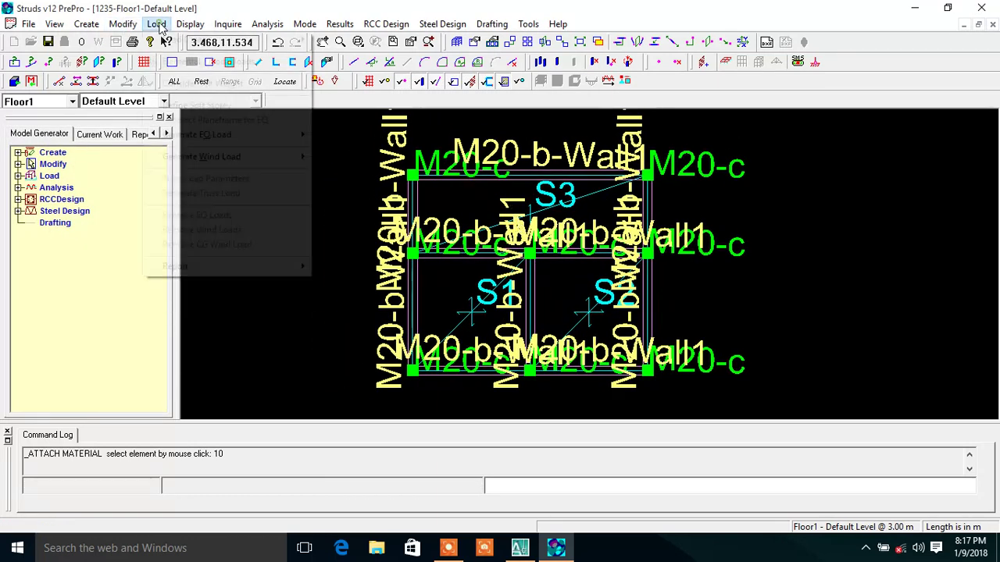
mouse_move(86, 25)
mouse_move(105, 39)
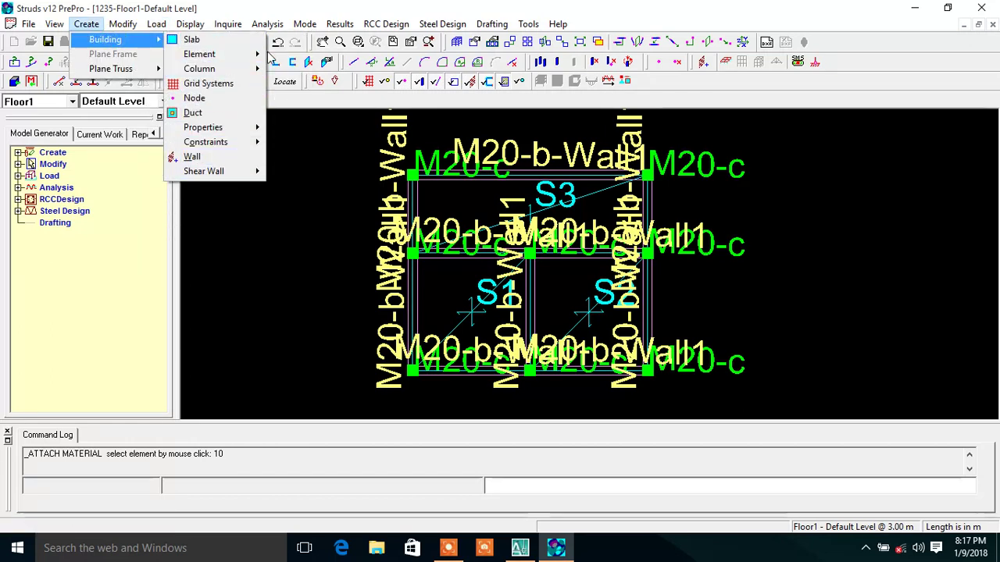
mouse_move(225, 127)
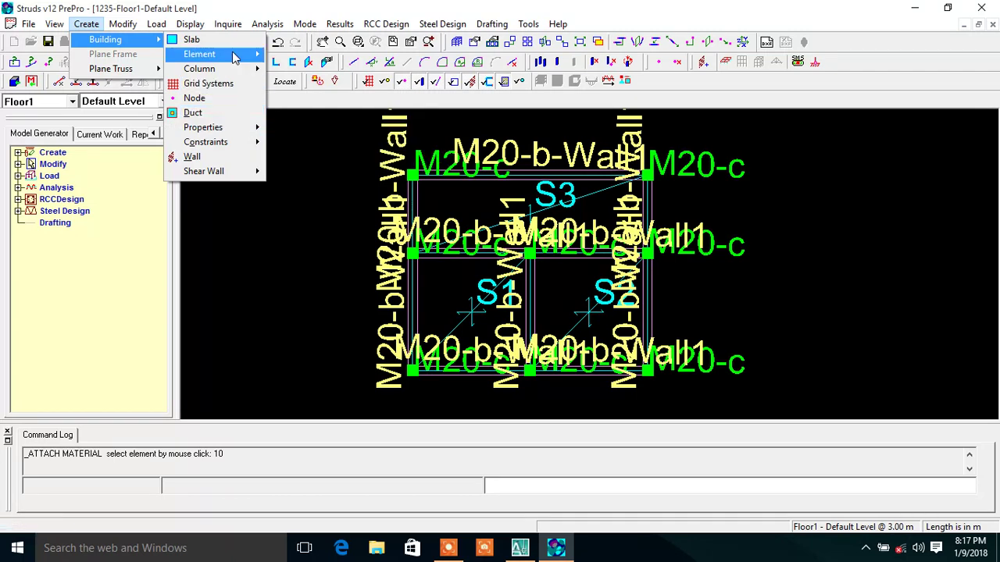
mouse_move(212, 72)
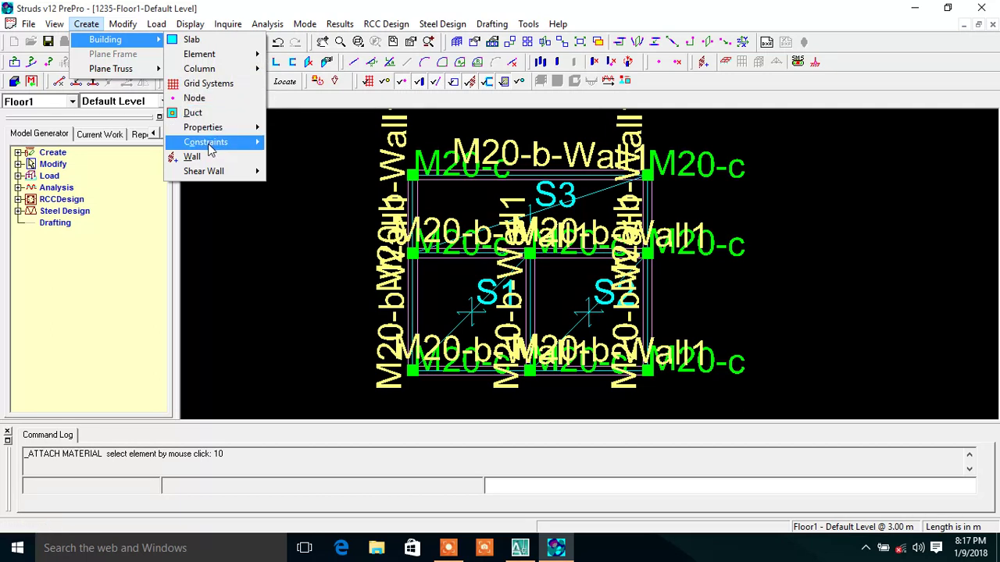
mouse_move(235, 172)
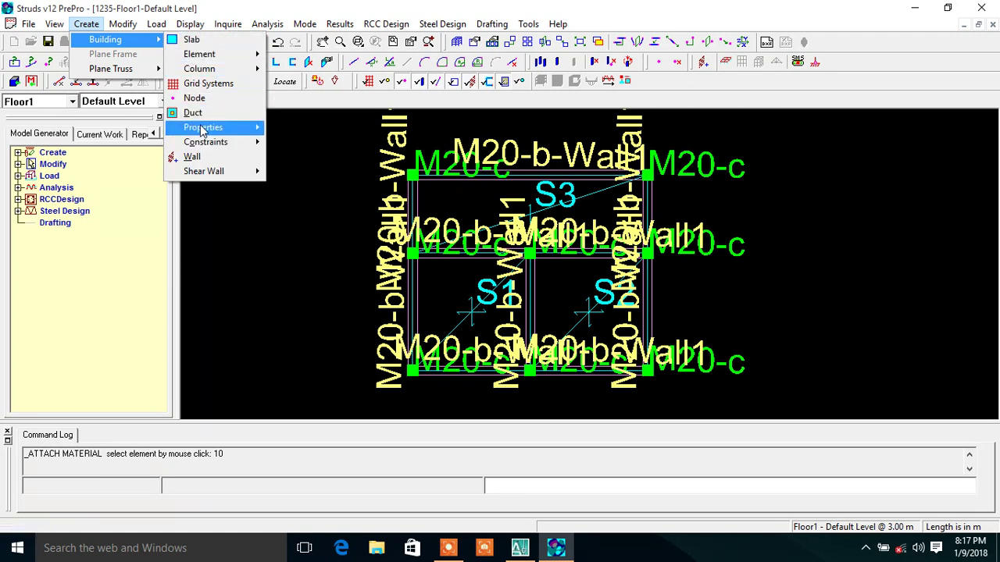
mouse_move(156, 24)
mouse_move(122, 25)
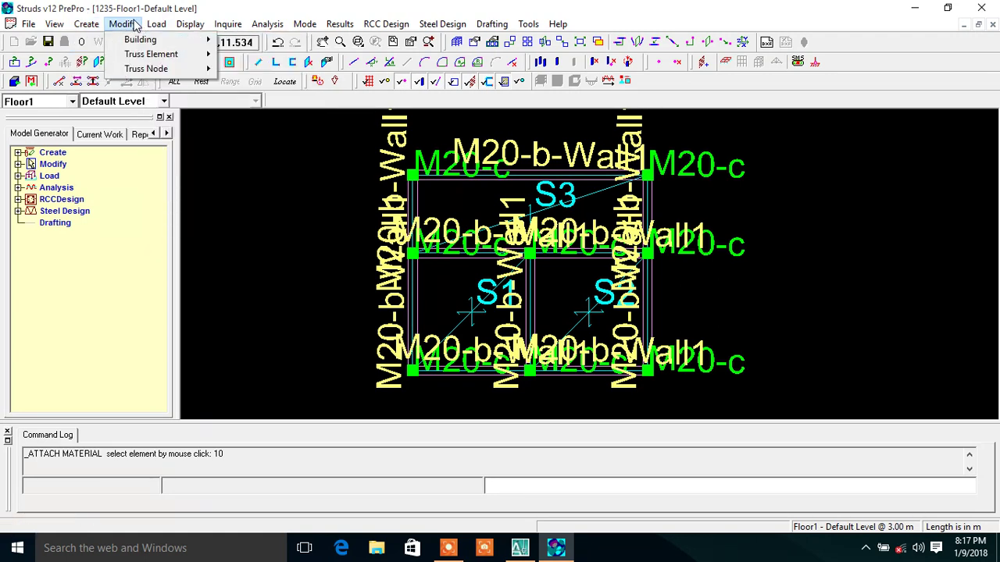
mouse_move(139, 40)
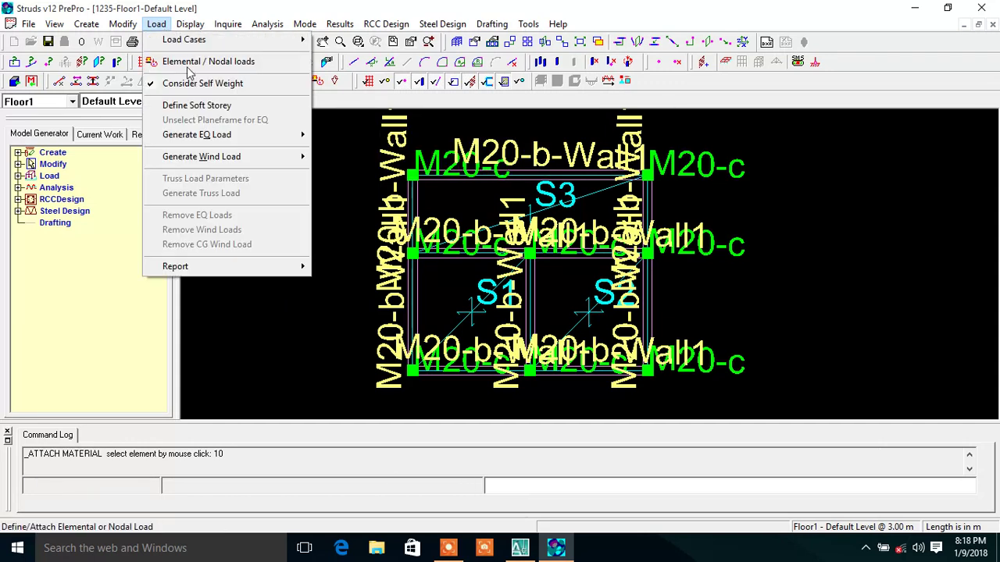
- Open the elemental load definition and add a full UDL gravity load named c with W of 2 kN/m
left_click(219, 63)
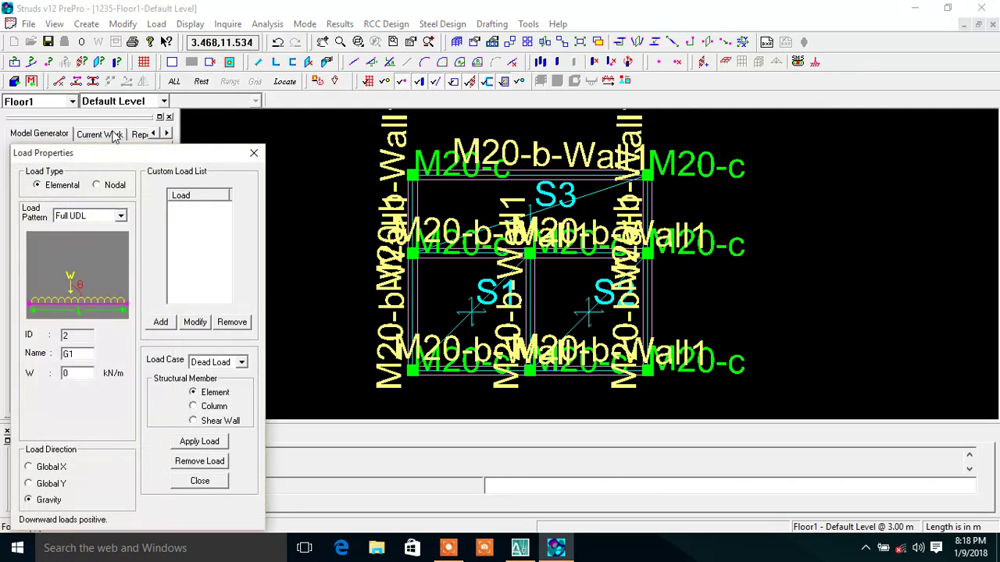
left_click_drag(153, 149, 162, 53)
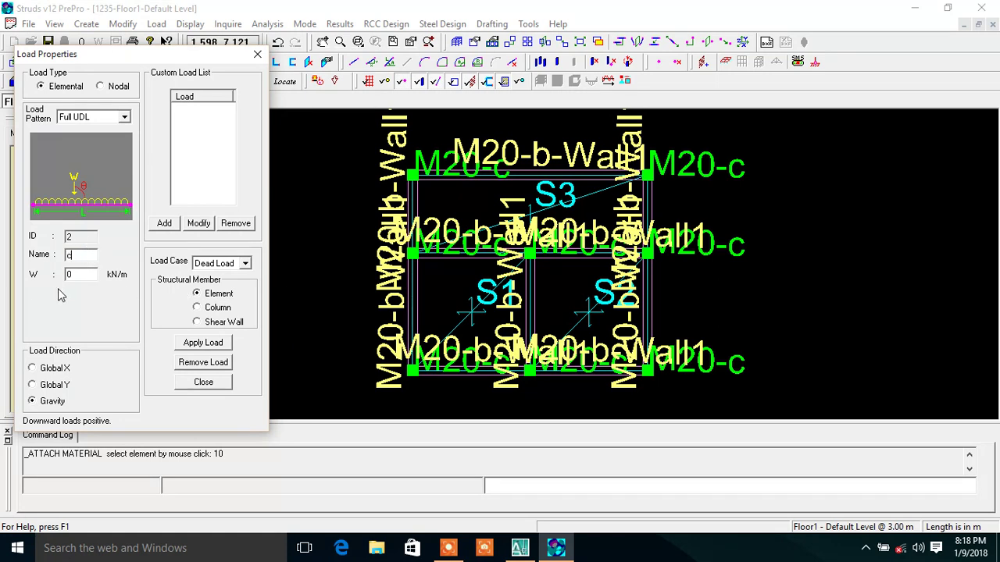
left_click_drag(82, 275, 12, 275)
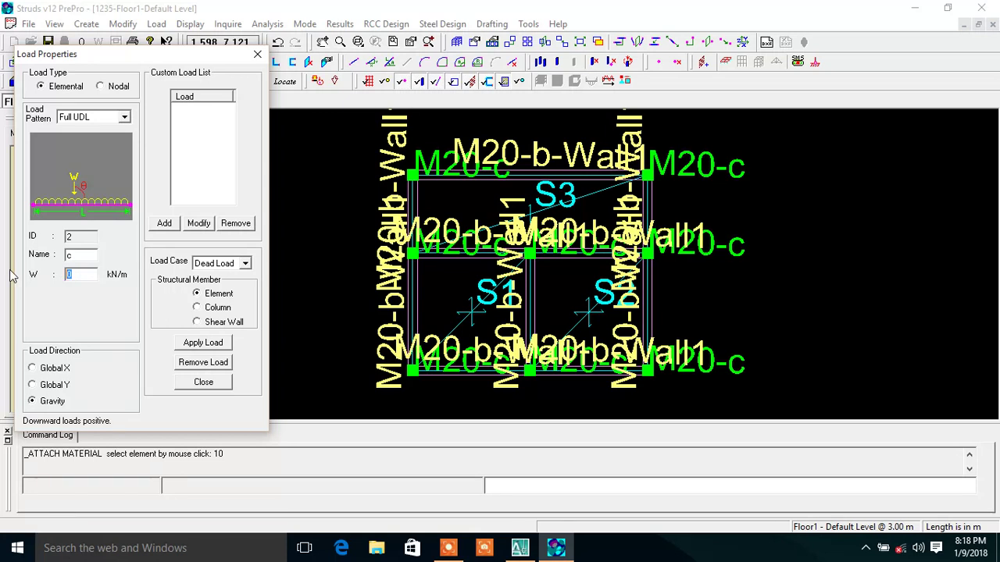
type("2")
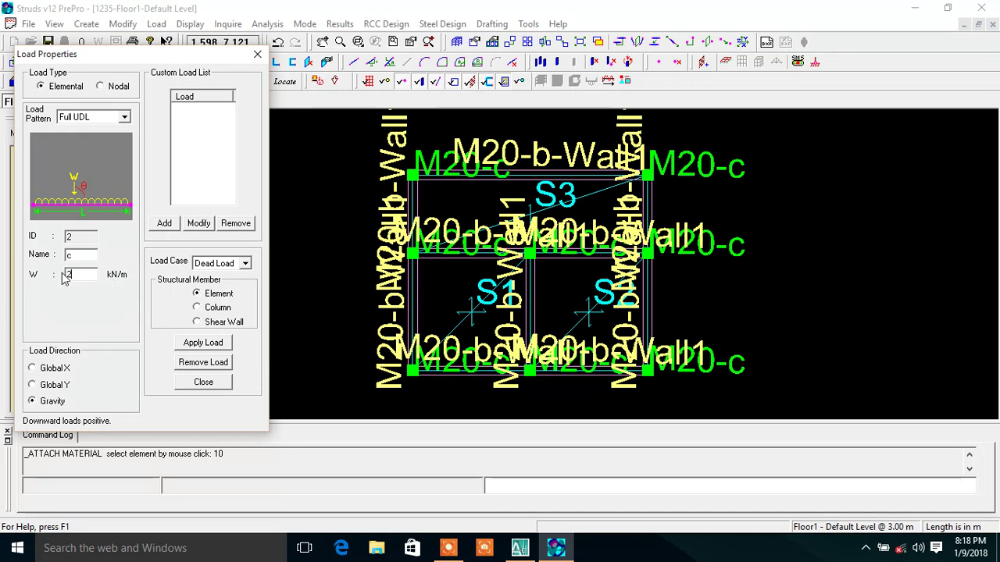
left_click(164, 224)
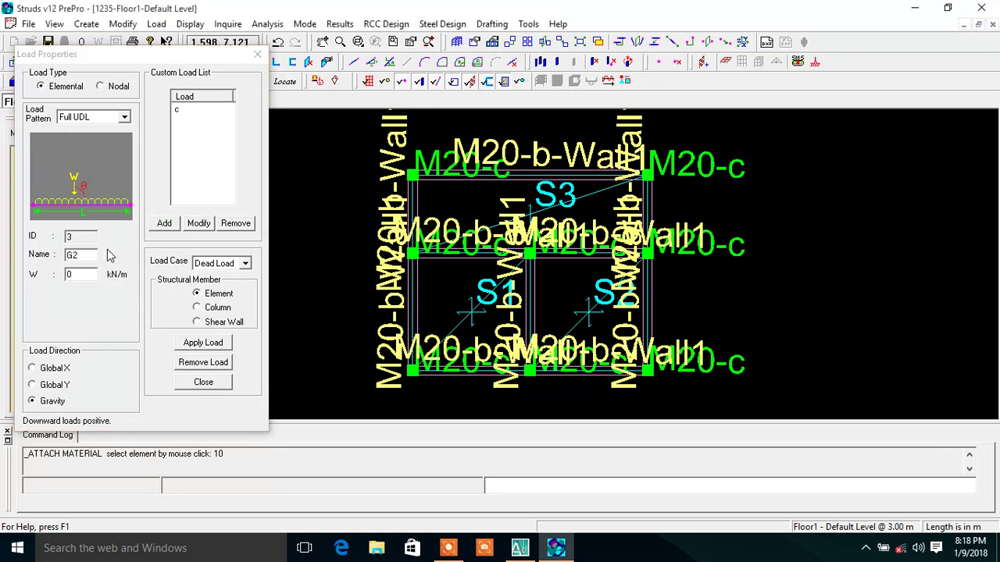
- Add a second full UDL gravity load named b with W of 3 kN/m
double_click(92, 254)
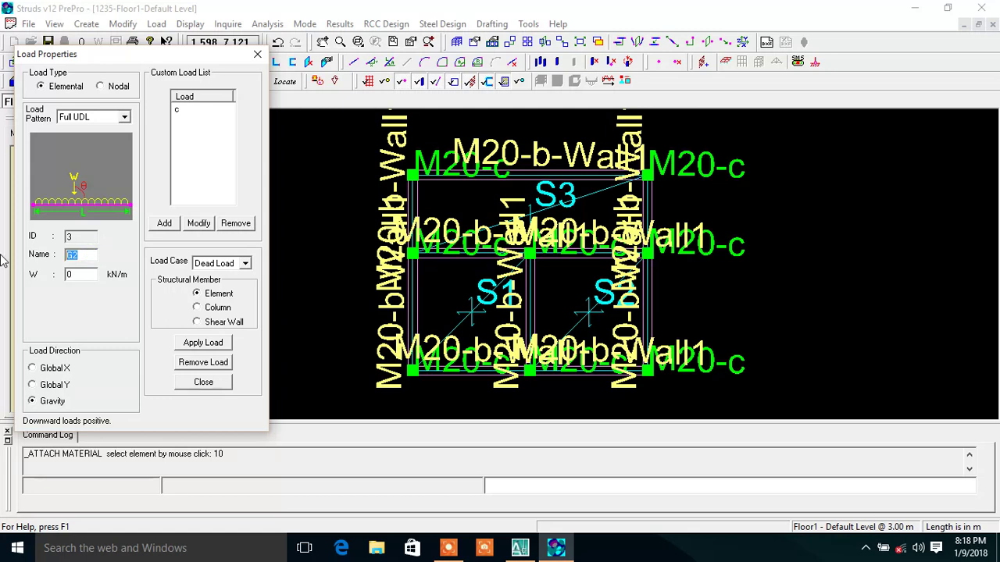
type("b")
left_click(164, 223)
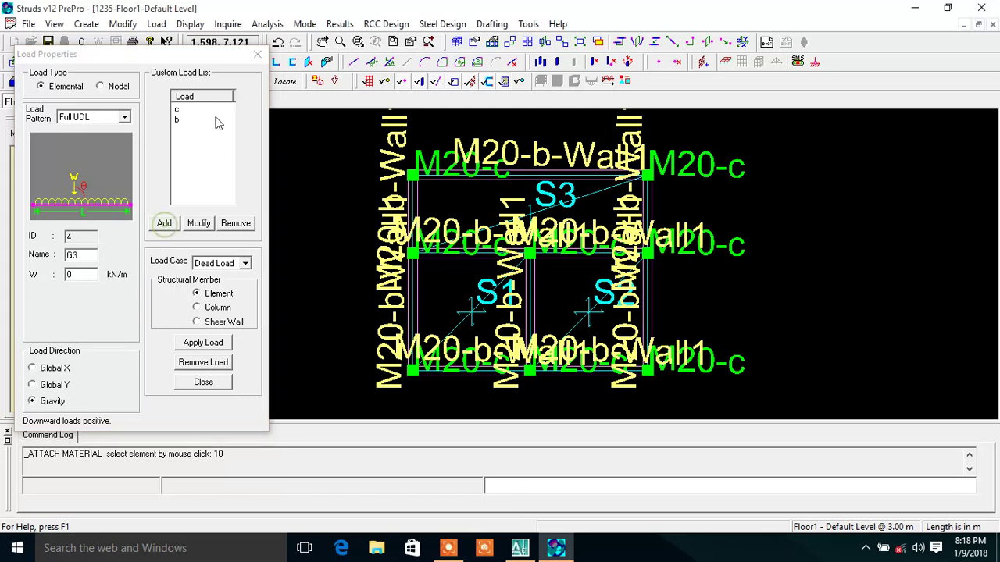
- Attach load c under the Dead Load case to all the columns of slabs S1, S2 and S3
left_click(200, 109)
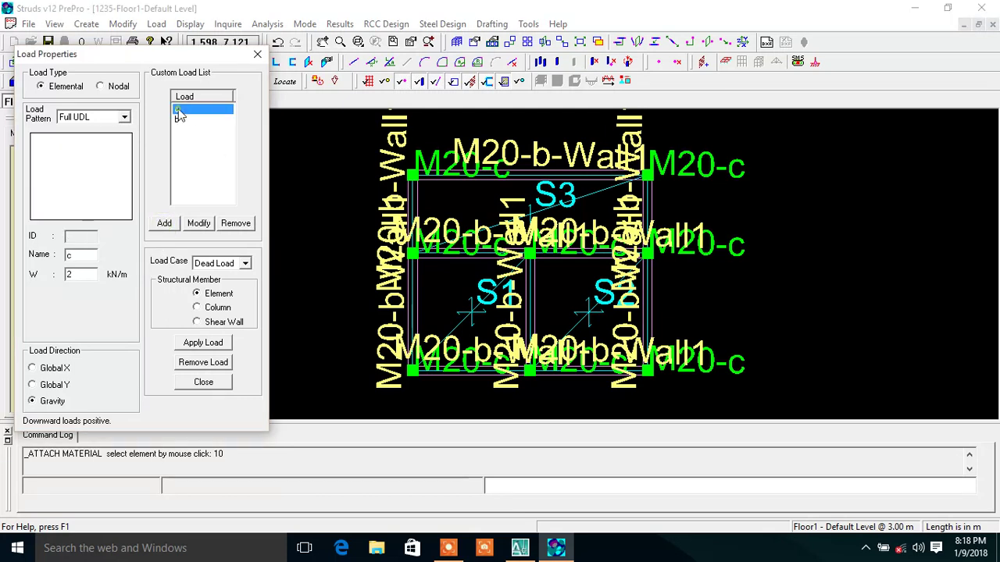
left_click(217, 307)
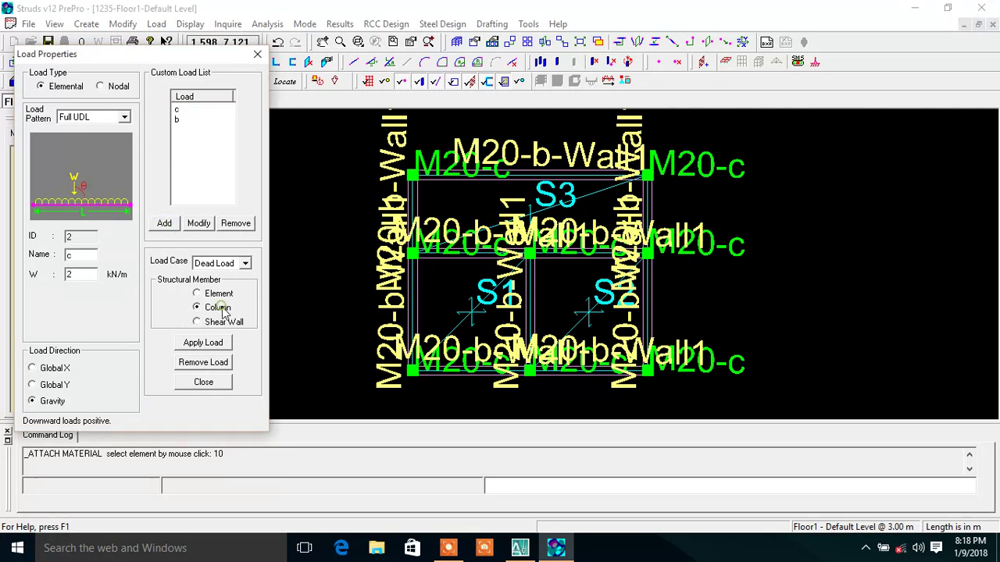
left_click(178, 111)
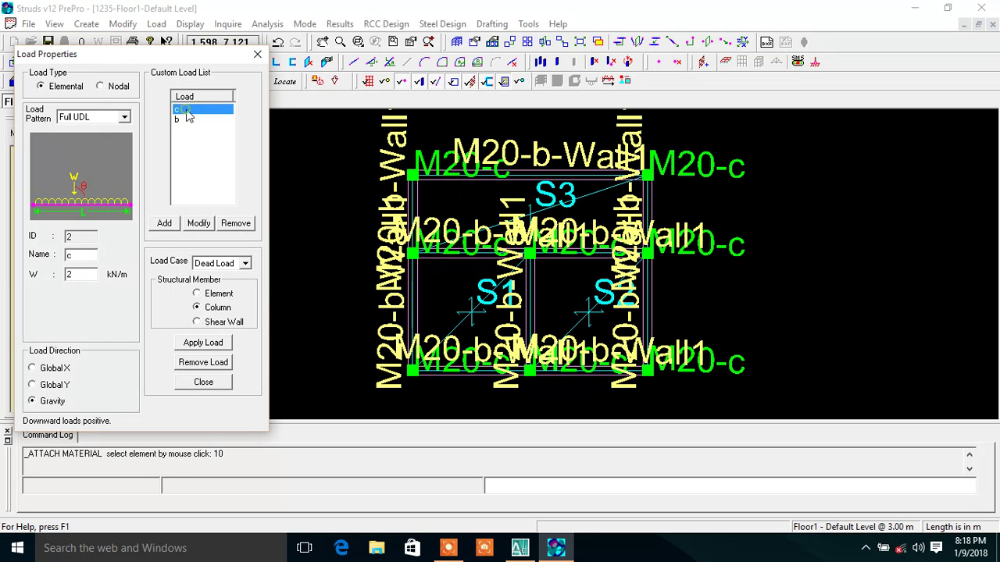
left_click(203, 343)
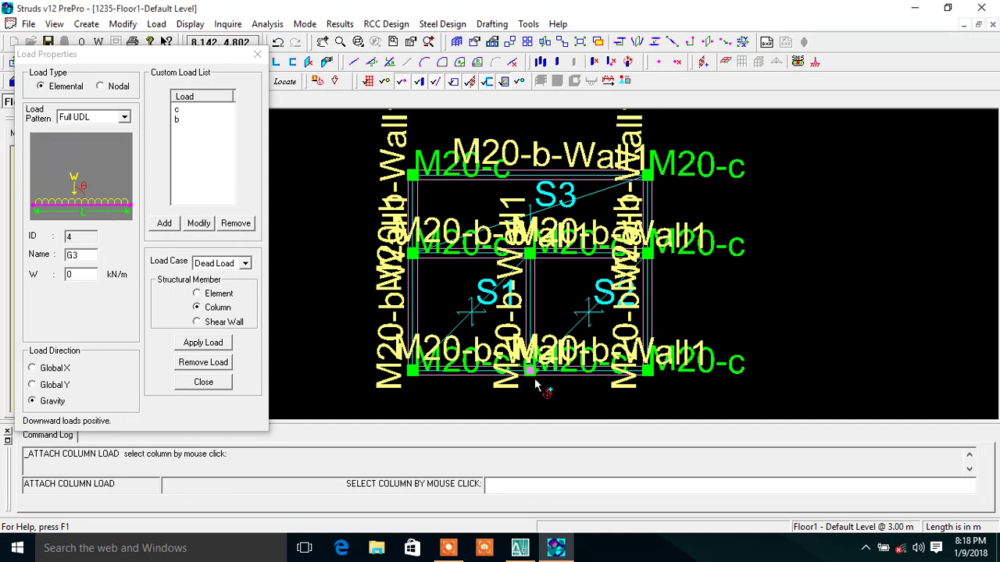
left_click(648, 371)
left_click(648, 256)
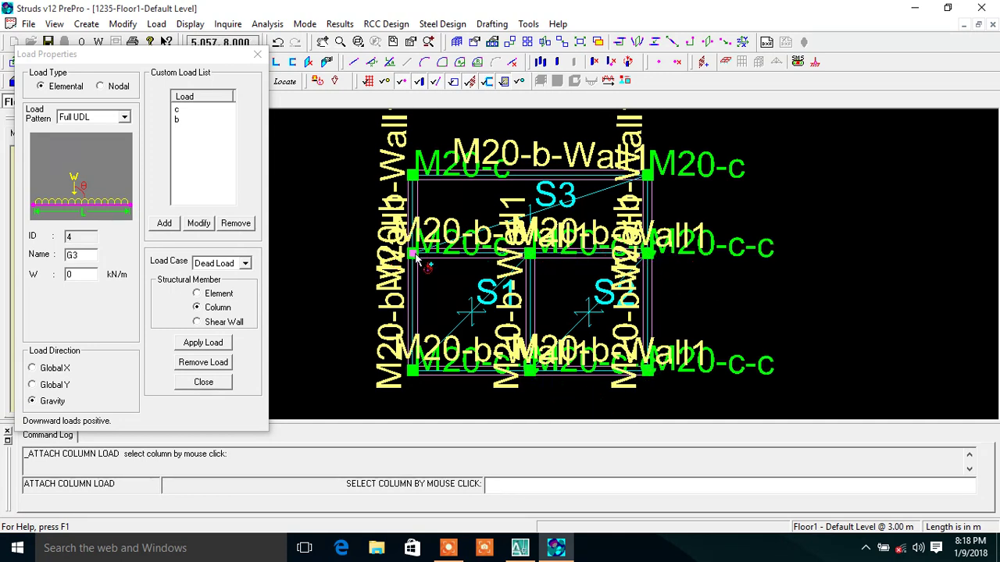
left_click(413, 175)
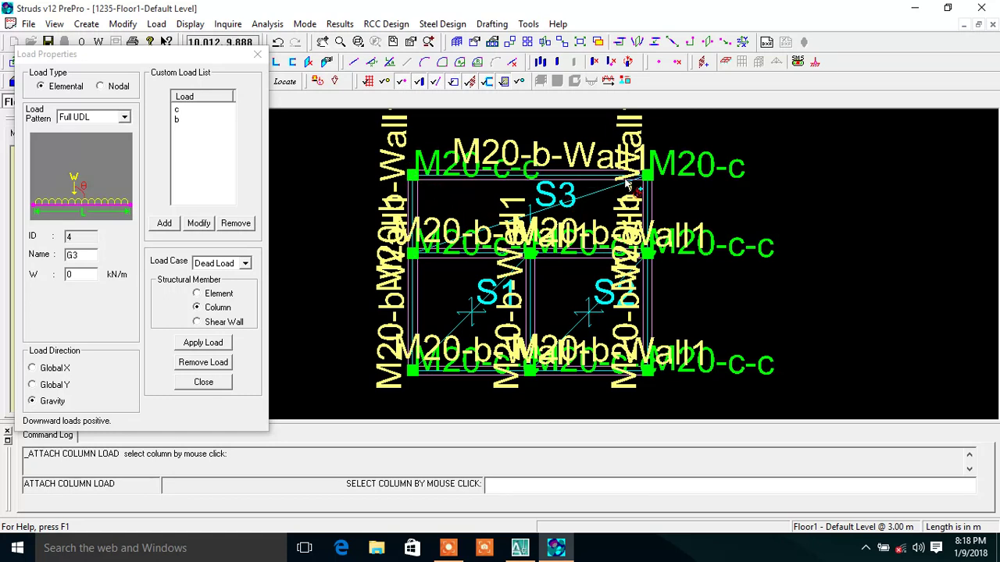
left_click(647, 176)
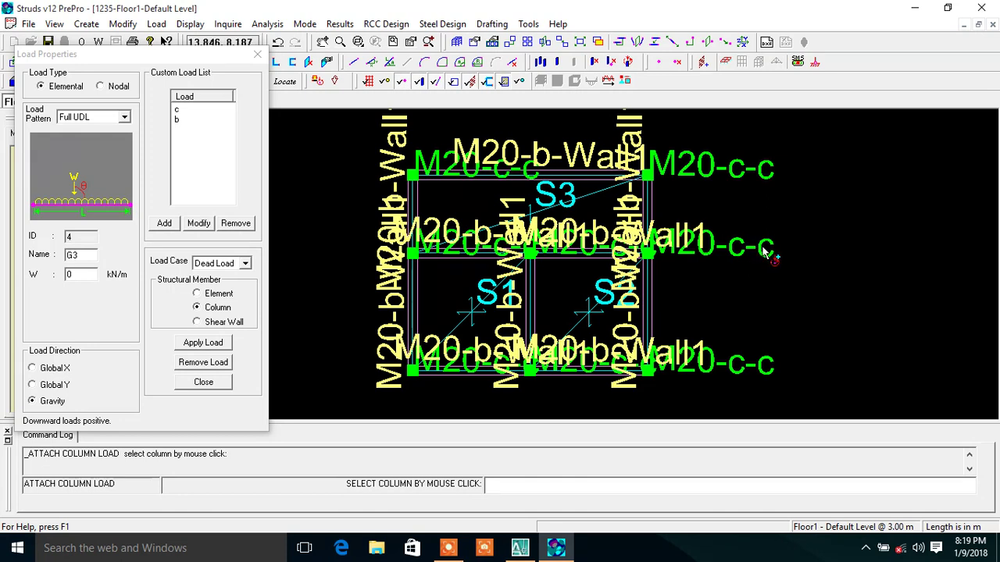
- Attach dead load b to the beams on the bottom edges and all three vertical edges of slabs S1 and S2
left_click(187, 119)
left_click(215, 296)
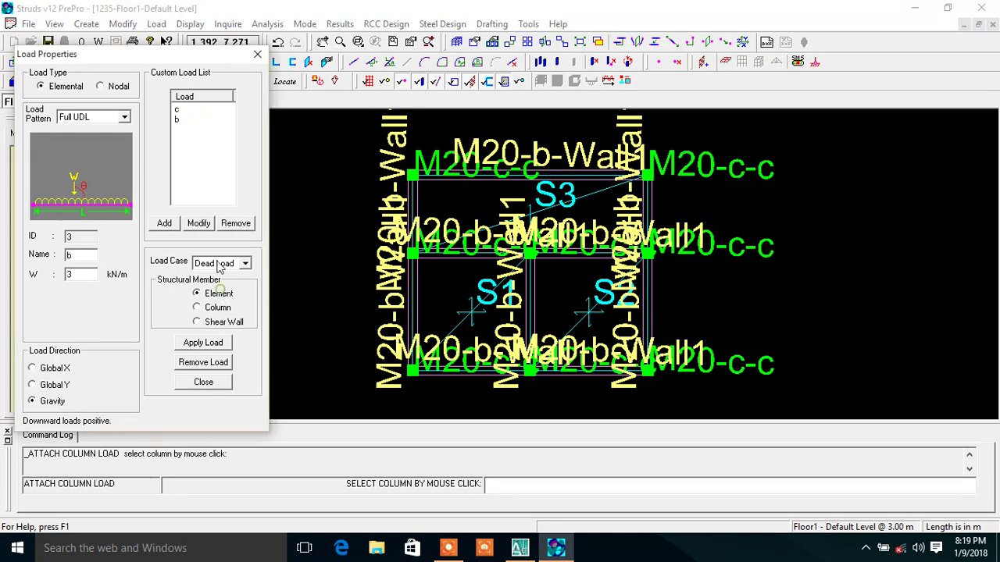
left_click(207, 342)
left_click(450, 374)
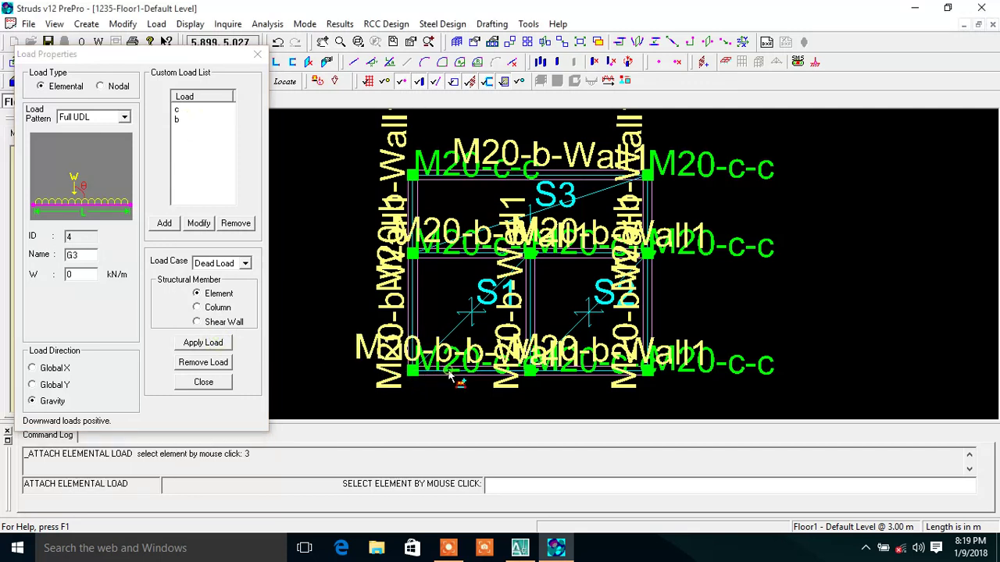
left_click(613, 375)
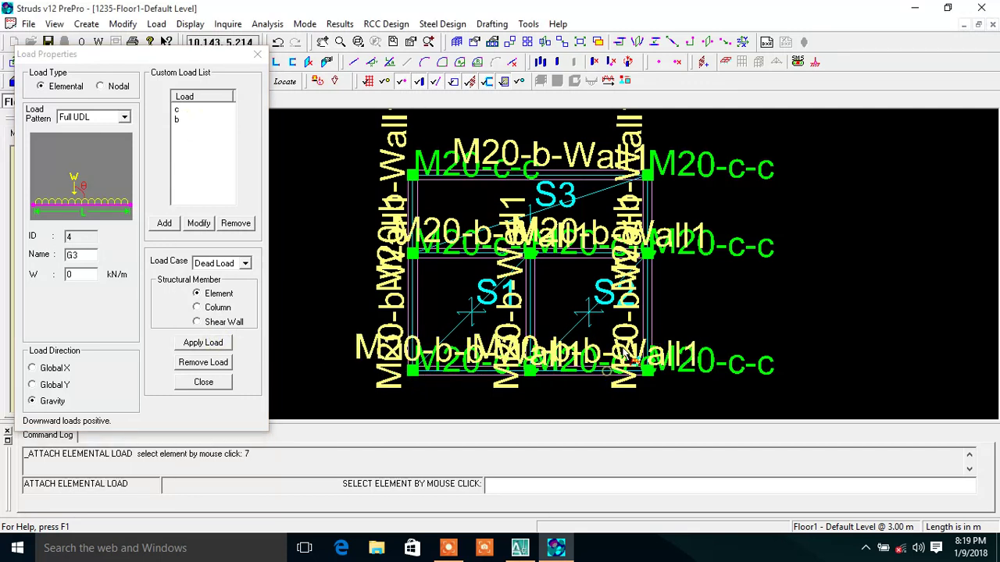
left_click(648, 327)
left_click(530, 309)
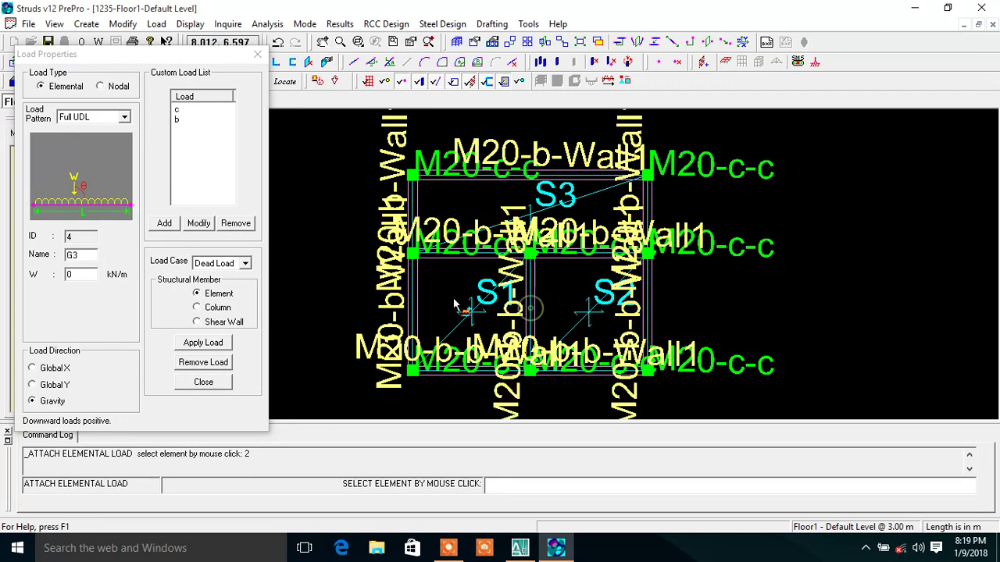
left_click(414, 309)
- Attach dead load b to the two beams shared with slab S3 and to S3's right, top and left beams, and finish load assignment
left_click(469, 254)
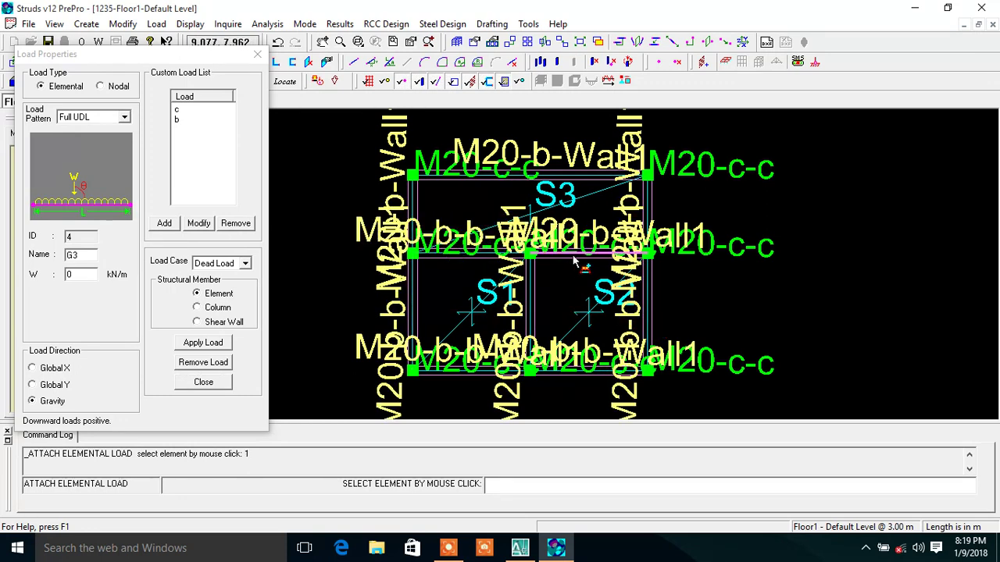
left_click(573, 258)
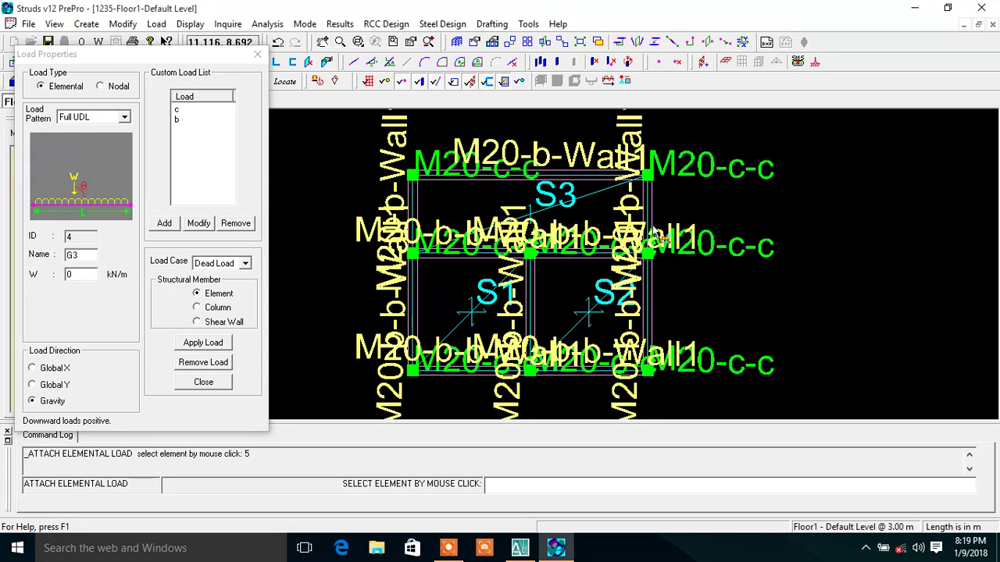
left_click(647, 211)
left_click(562, 178)
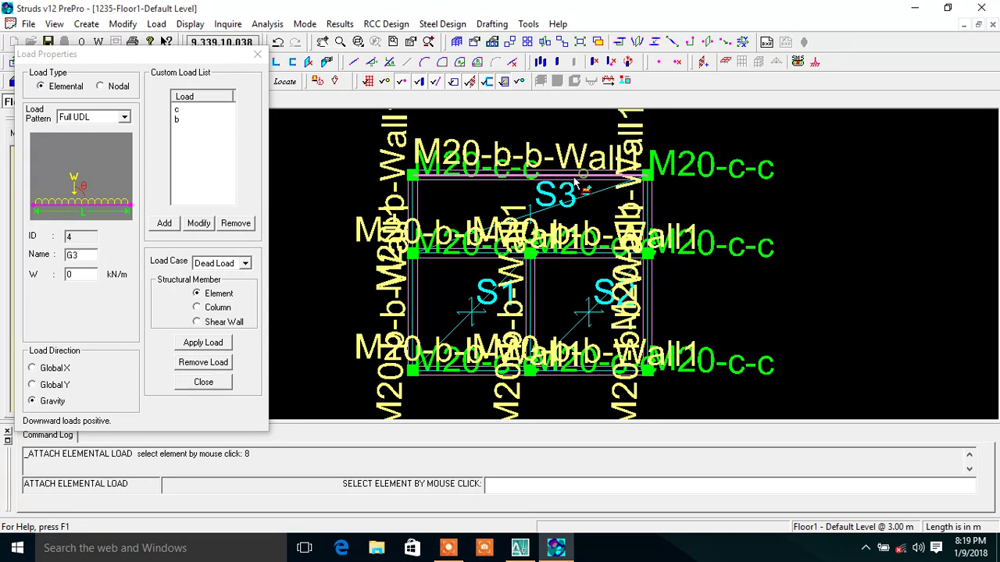
left_click(415, 211)
left_click(468, 244)
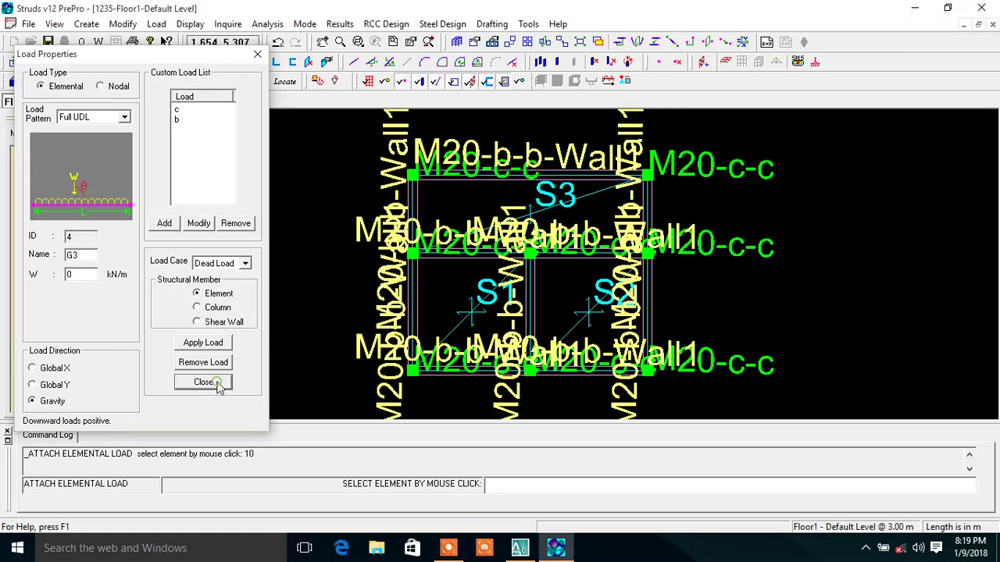
left_click(222, 386)
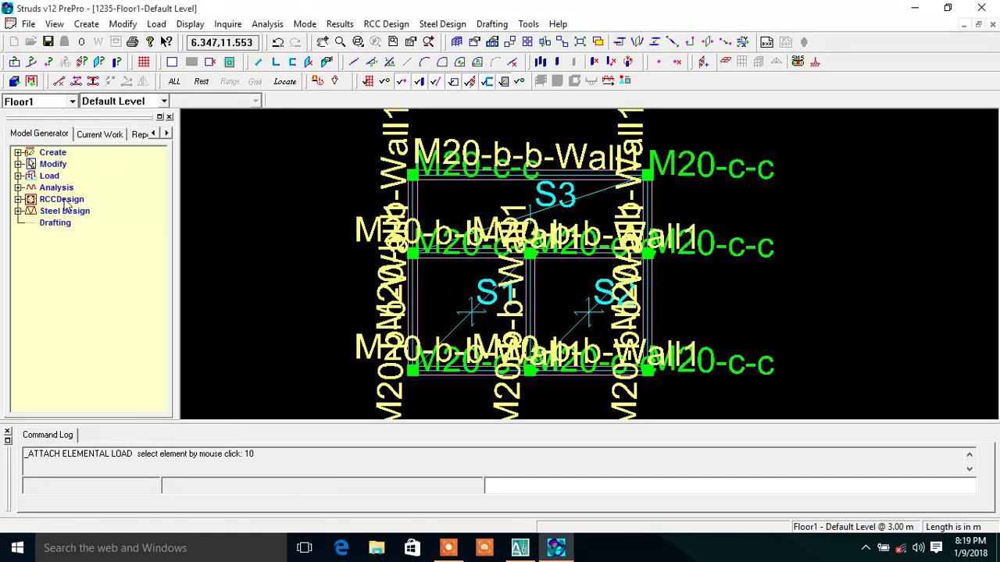
- Display all floors in the 3-D view and examine the modelled frame with its attached loads
scroll(518, 202, "down", 2)
scroll(517, 196, "up", 2)
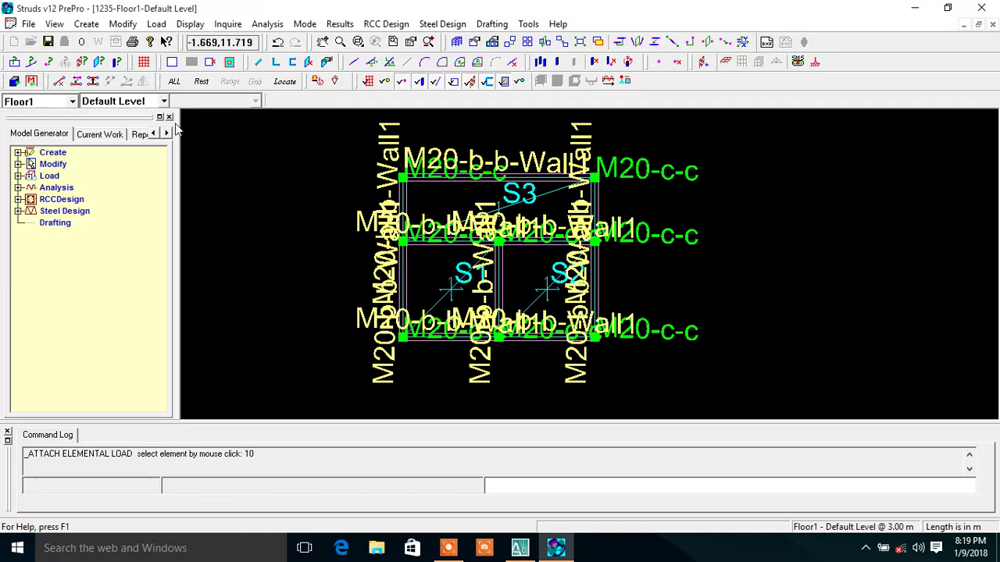
left_click(35, 102)
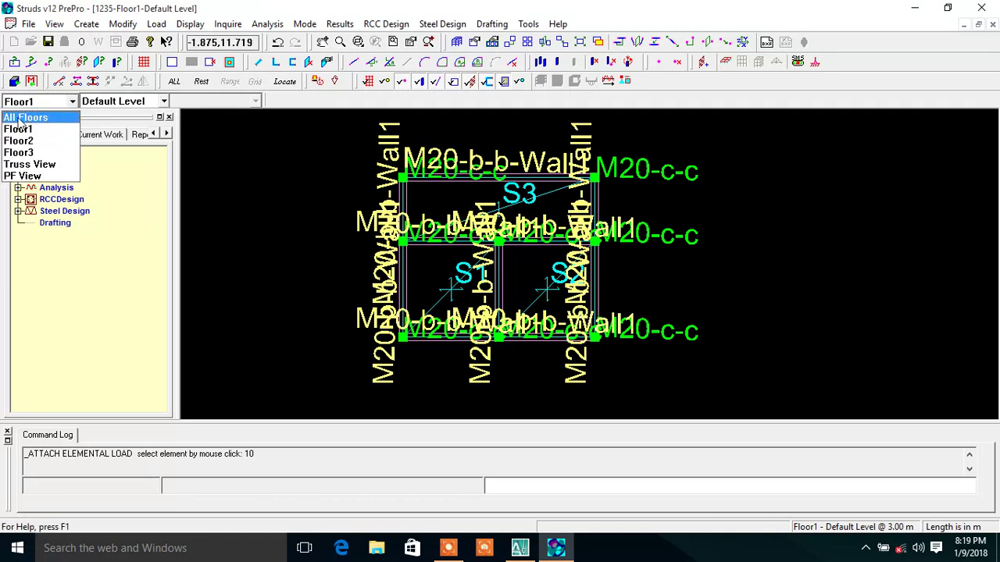
left_click(37, 118)
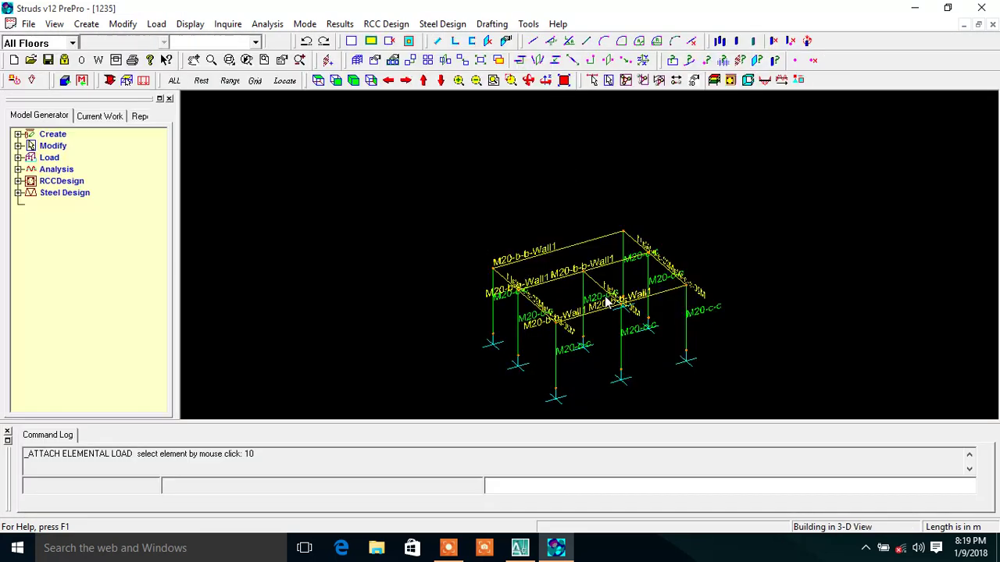
scroll(601, 268, "up", 1)
scroll(613, 316, "down", 2)
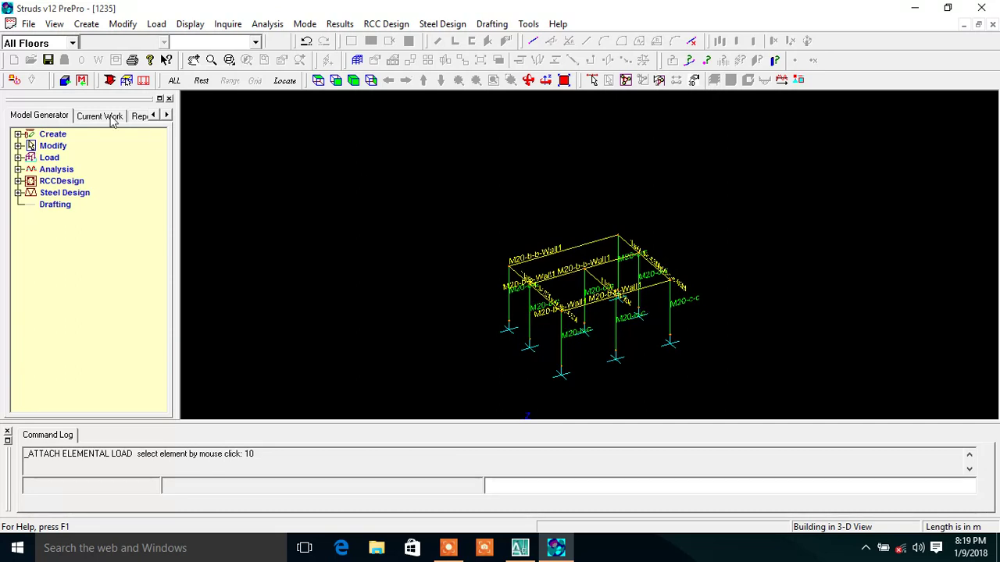
- Make Floor1 the active floor and display its plan with slabs S1, S2 and S3
left_click(39, 43)
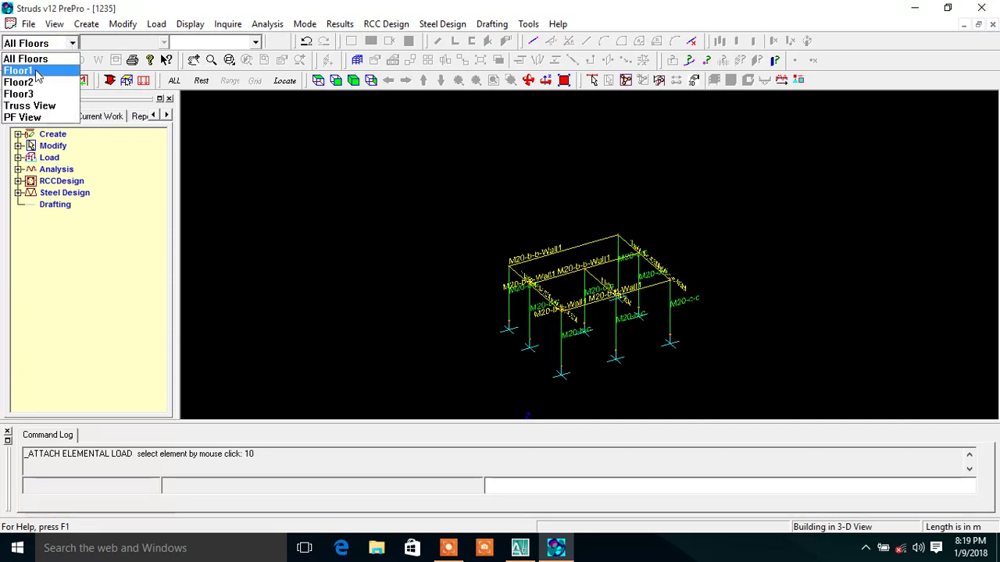
left_click(36, 73)
scroll(286, 313, "up", 2)
middle_click_drag(288, 310, 429, 260)
scroll(448, 239, "up", 3)
scroll(528, 265, "down", 1)
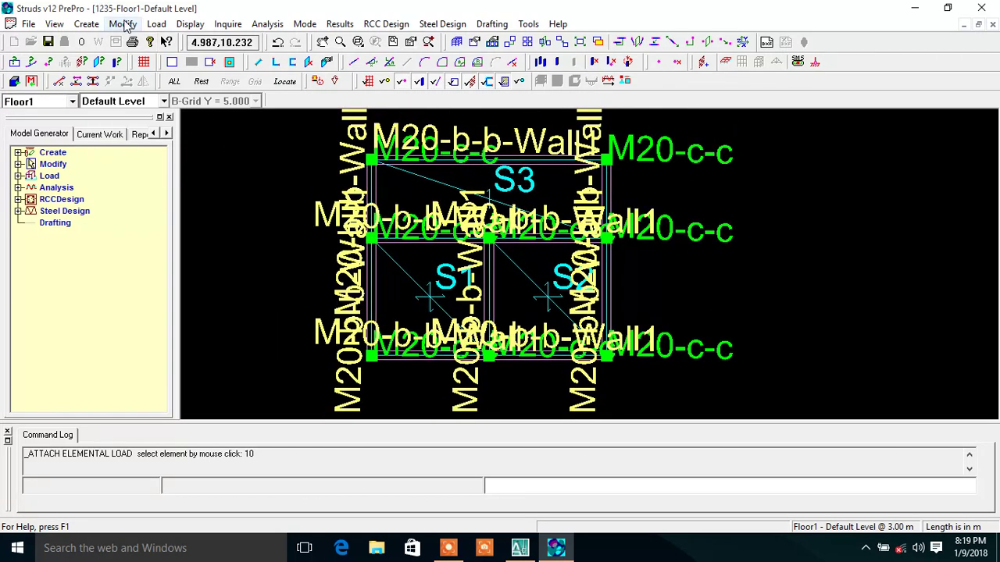
- Copy the complete Floor1 model to Floor2 and Floor3 through the building skeleton settings
left_click(125, 26)
mouse_move(205, 39)
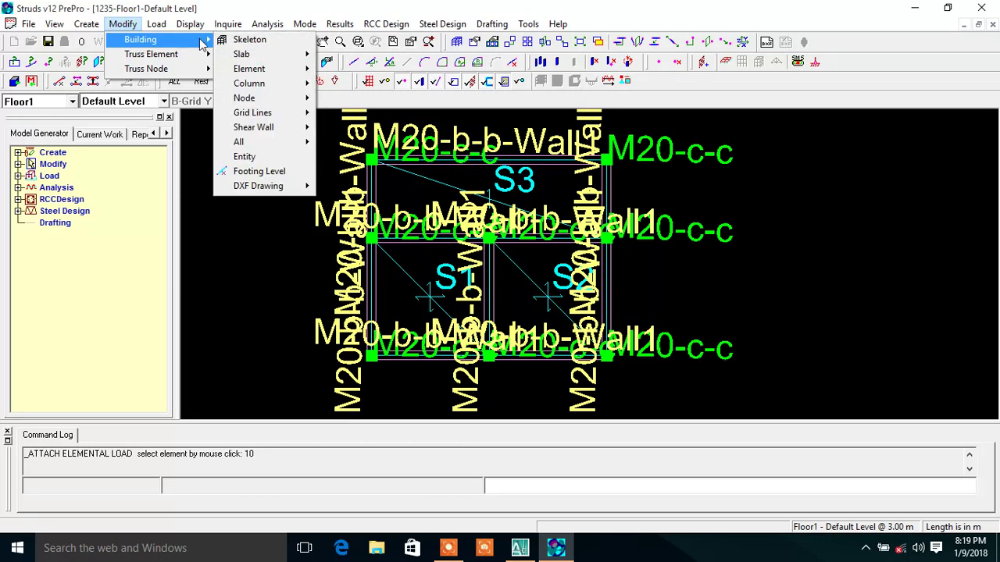
left_click(263, 49)
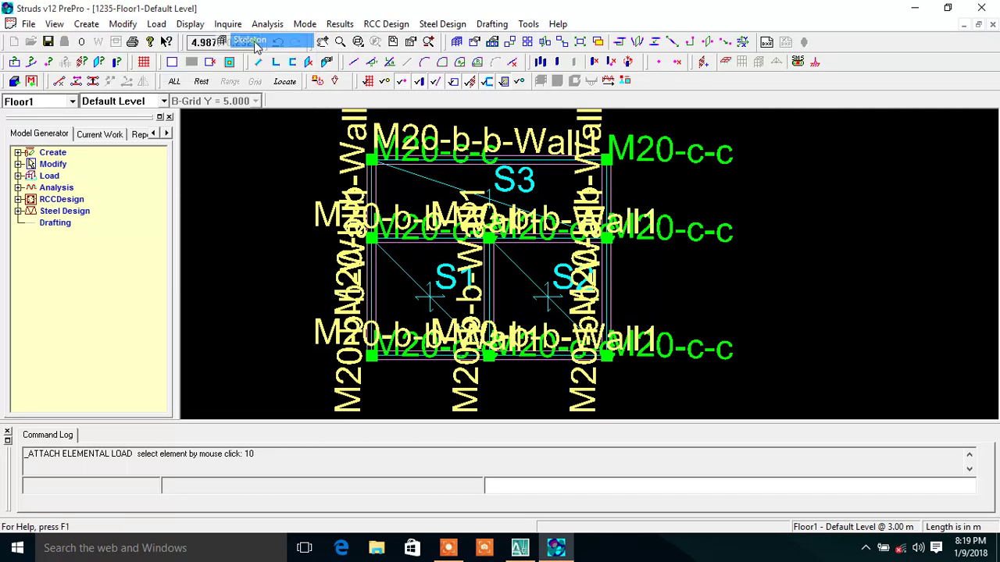
left_click_drag(535, 139, 524, 91)
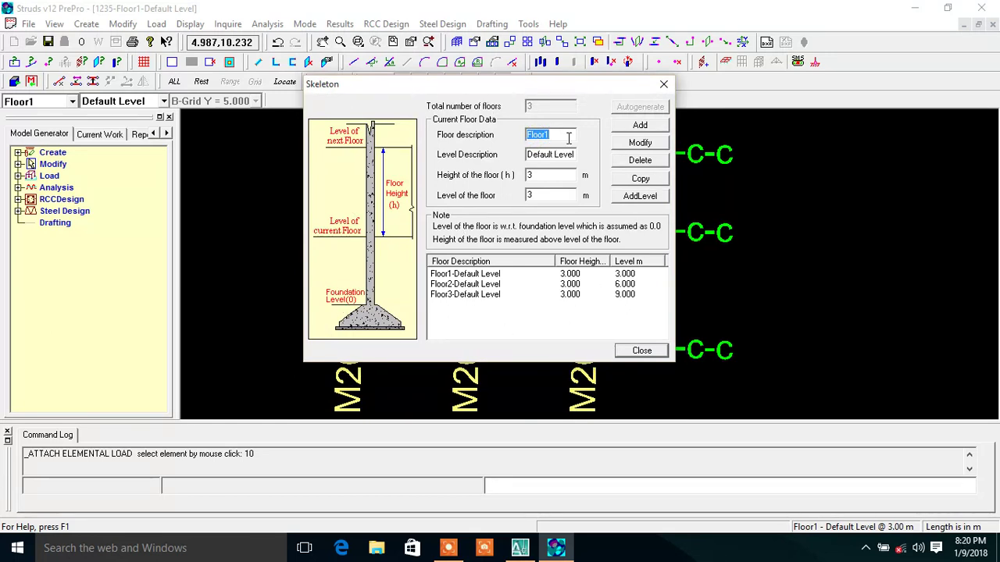
left_click(641, 179)
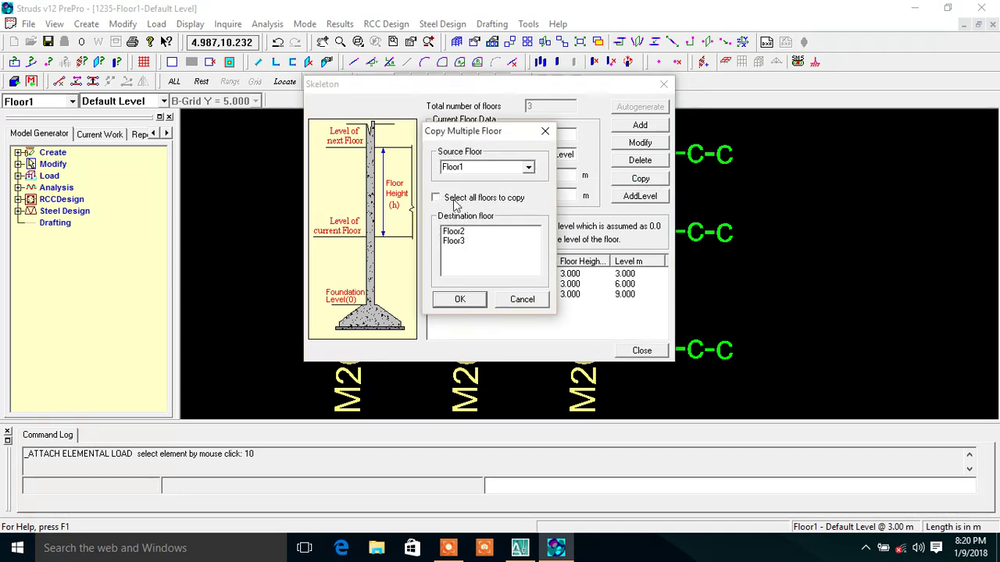
left_click(487, 199)
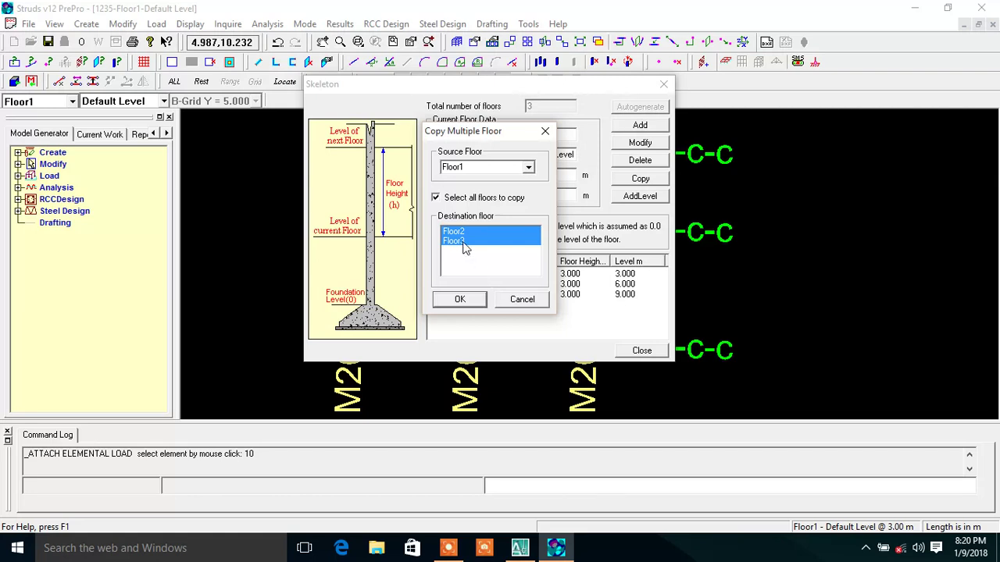
left_click(460, 300)
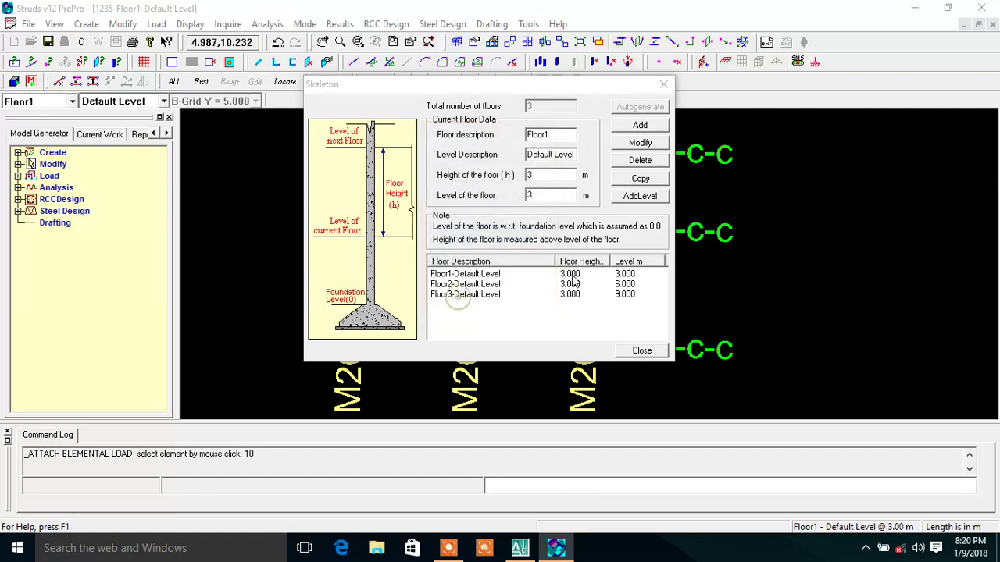
left_click(641, 351)
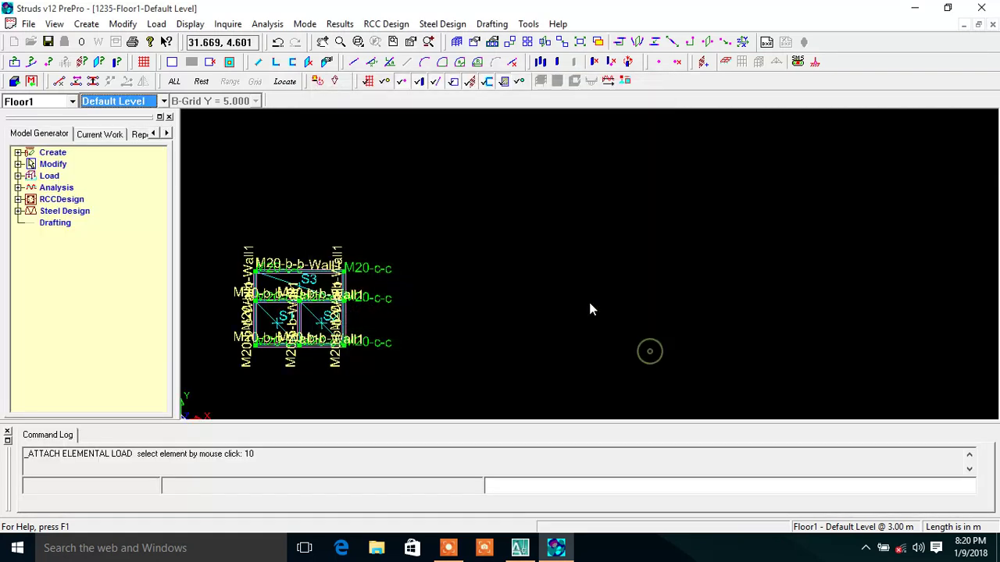
- Display all floors in the 3-D view and examine the copied storeys of the frame
scroll(316, 305, "up", 3)
scroll(563, 264, "down", 2)
scroll(498, 250, "up", 1)
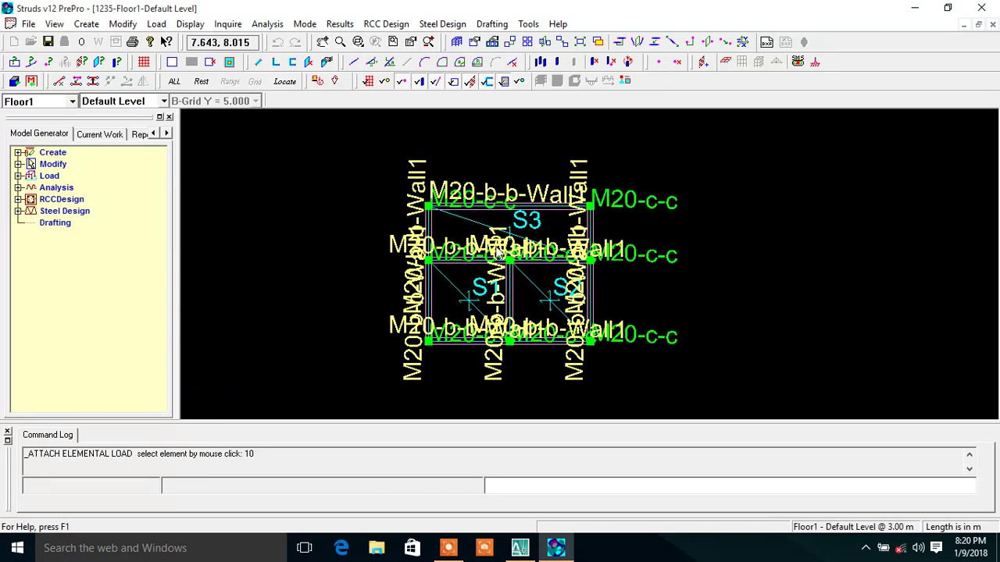
left_click(19, 104)
left_click(23, 117)
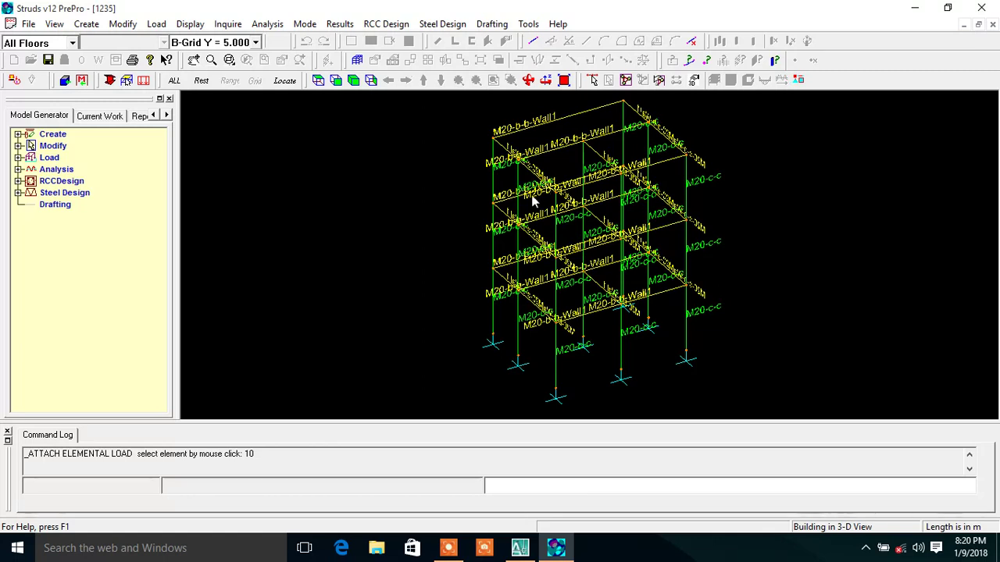
- Return to the Floor1 plan and save the building file so that the analysis can be run
left_click(41, 45)
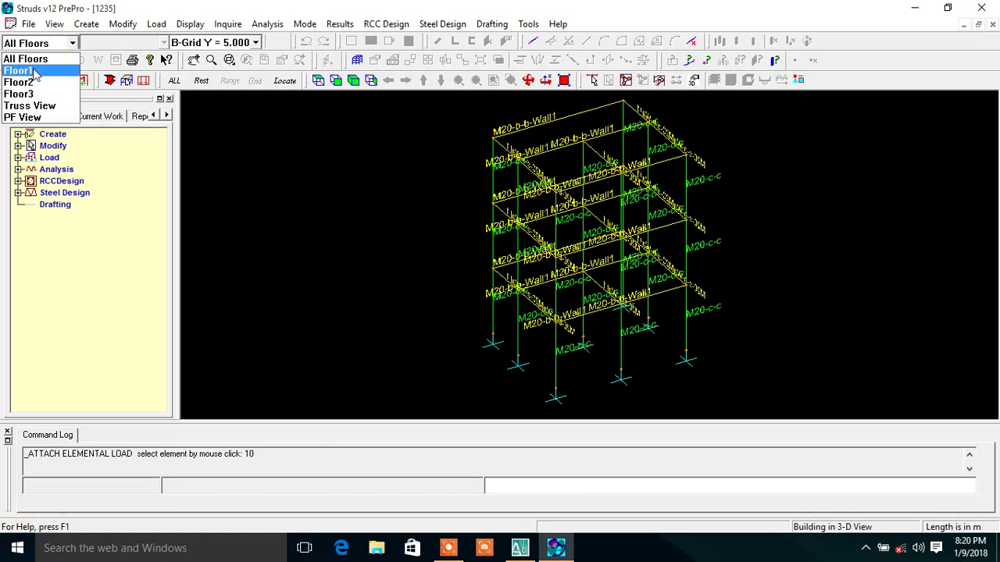
left_click(19, 67)
scroll(303, 296, "up", 3)
scroll(332, 266, "up", 3)
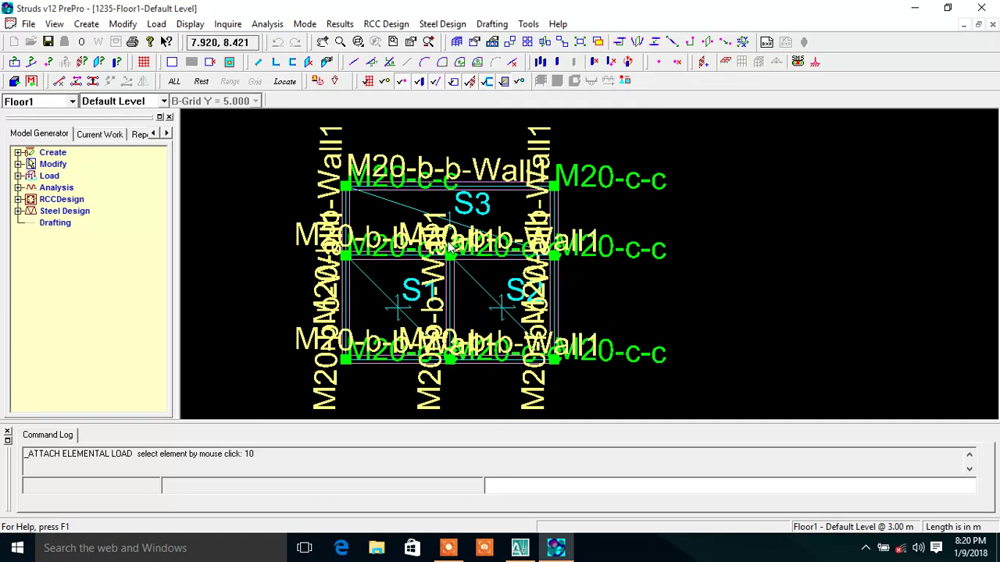
left_click(268, 25)
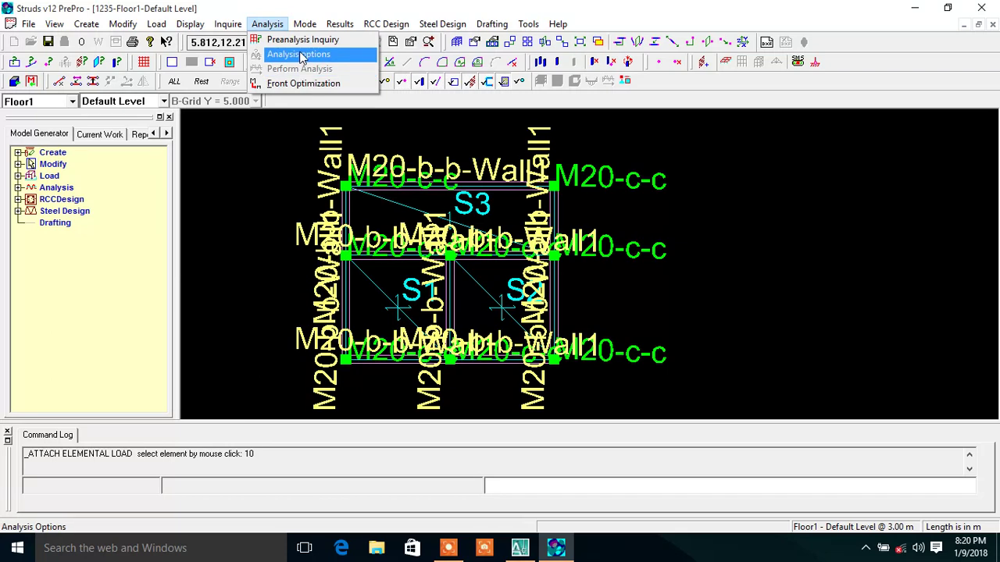
left_click(250, 145)
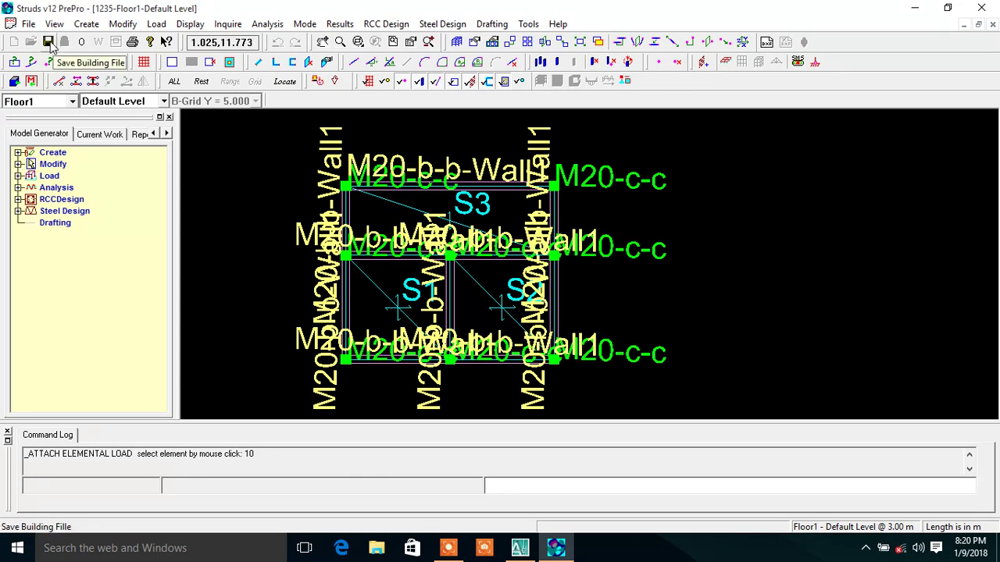
- Start the analysis with Spaceframe, Planeframe and Planegrid selected, covering all plane frames and Floor1 to Floor3
left_click(268, 25)
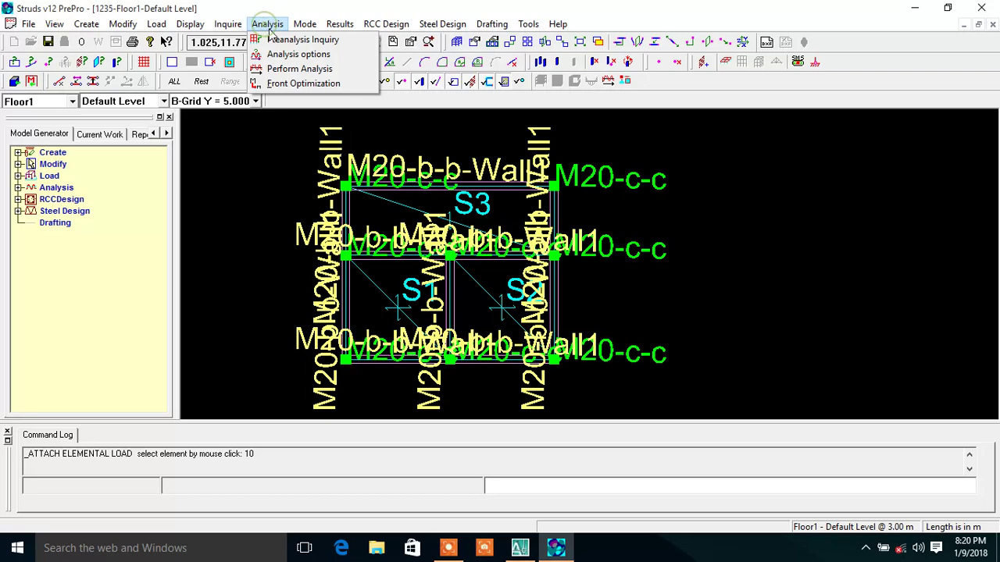
left_click(335, 76)
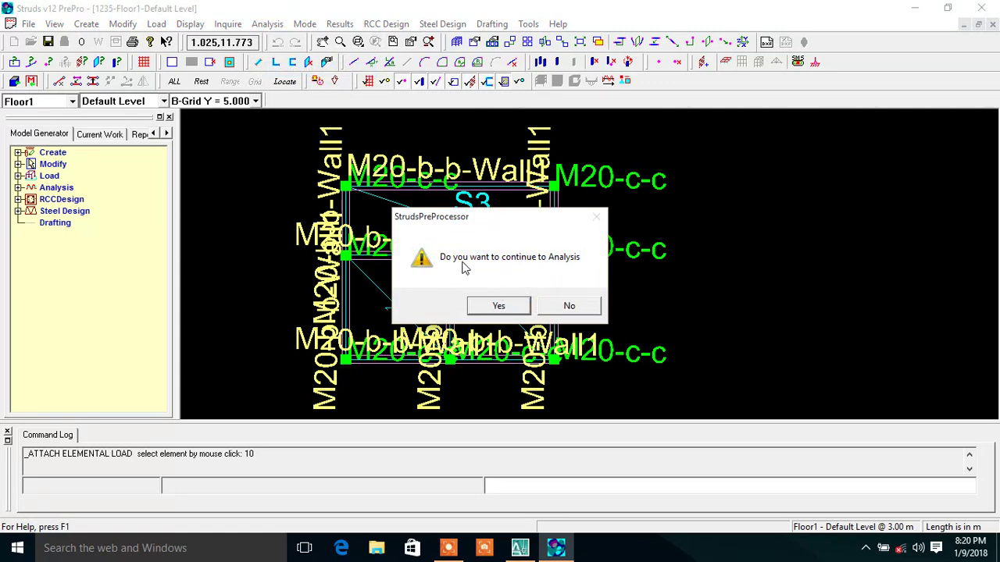
left_click(524, 309)
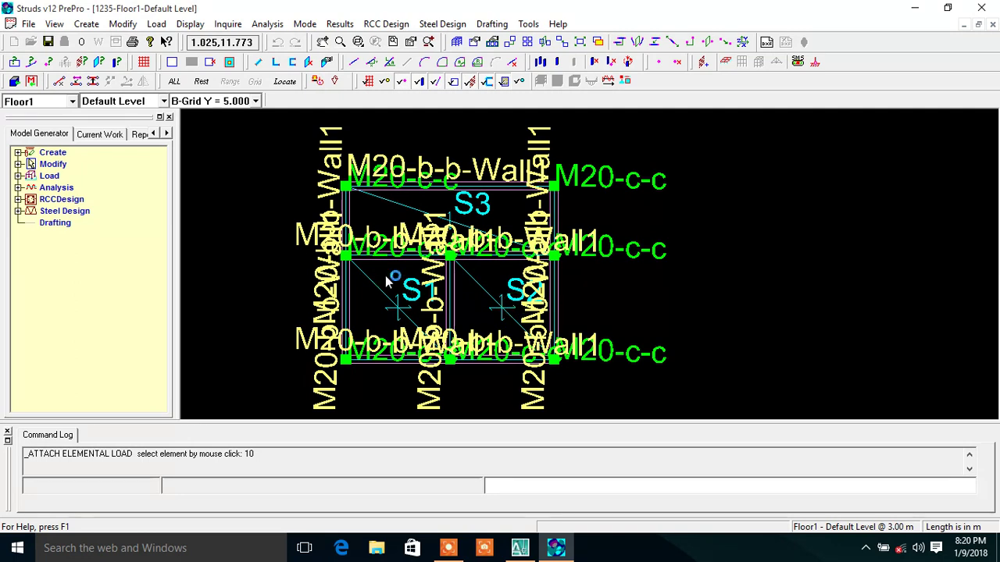
left_click(461, 270)
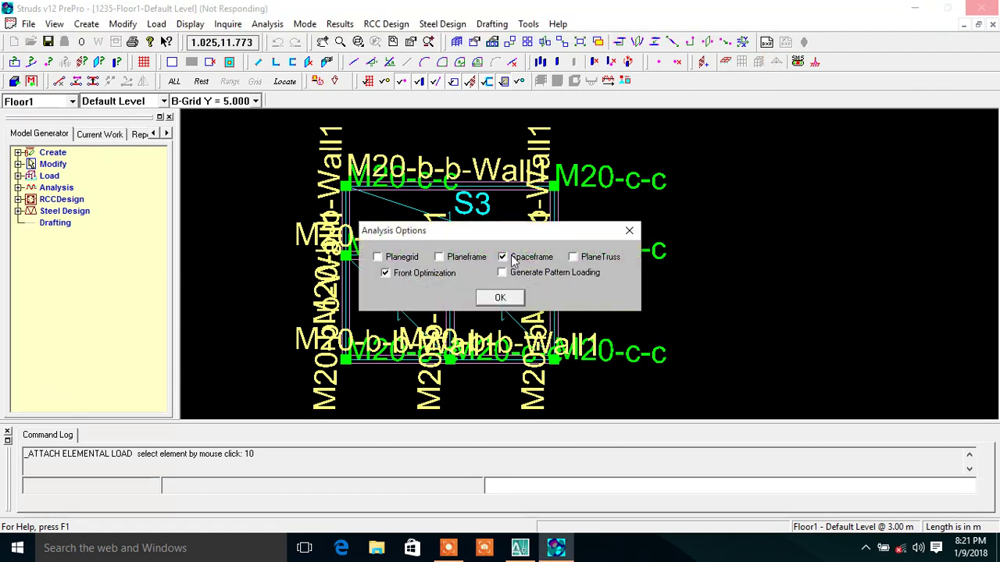
left_click(439, 257)
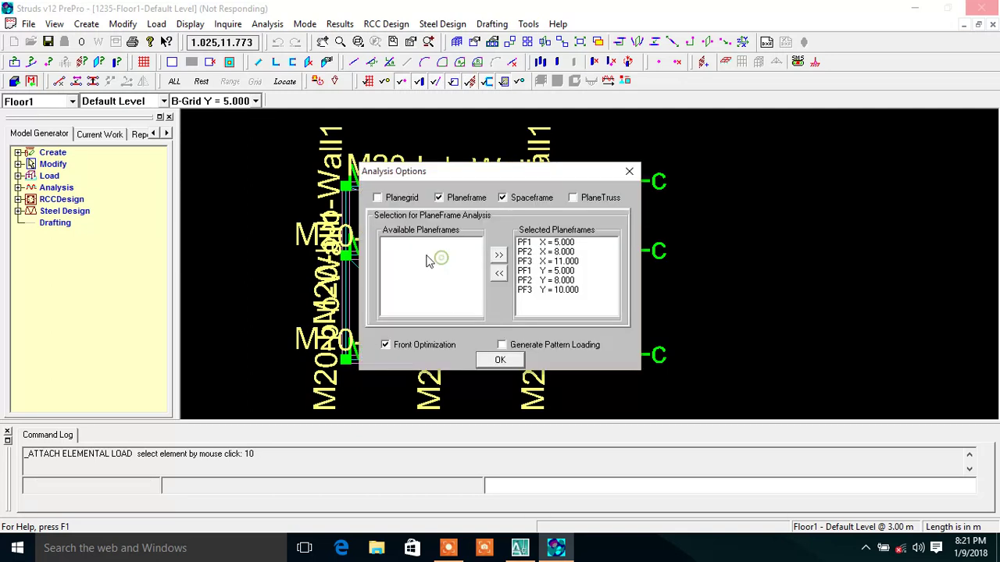
left_click(377, 193)
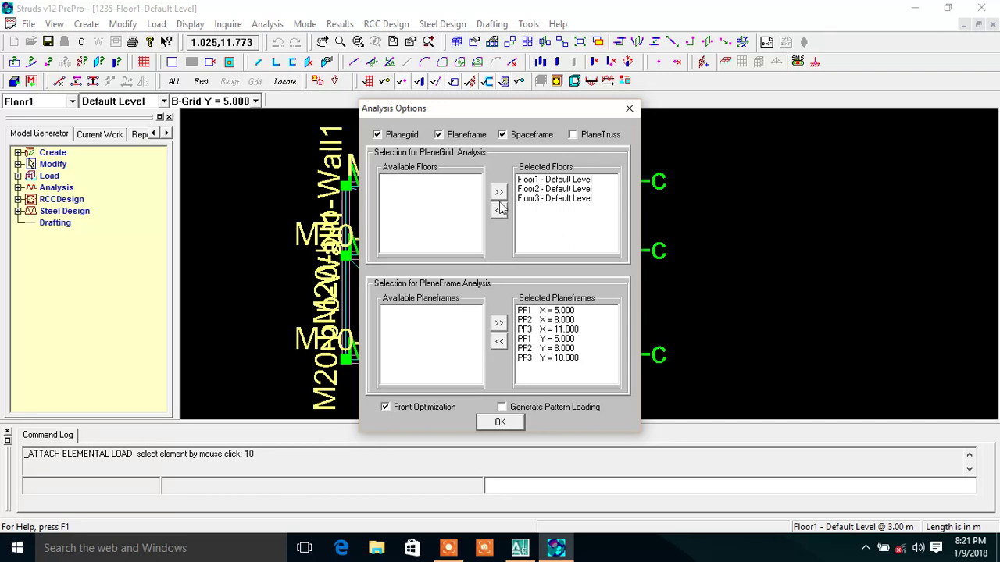
left_click(539, 180)
left_click(551, 199, "shift")
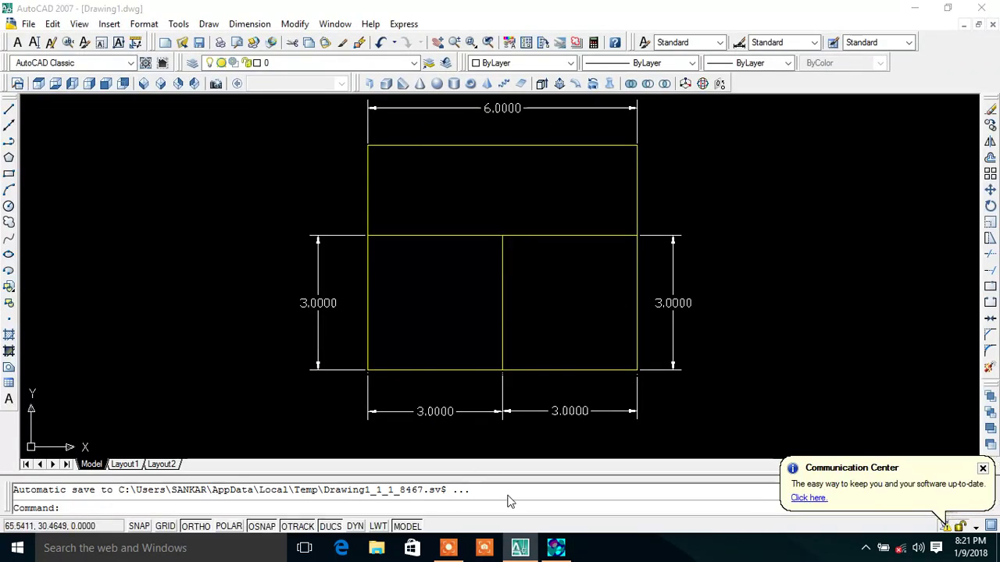
- Switch back to Struds, review the Planegrid analysis log and accept the reports of all the analyses
left_click(555, 548)
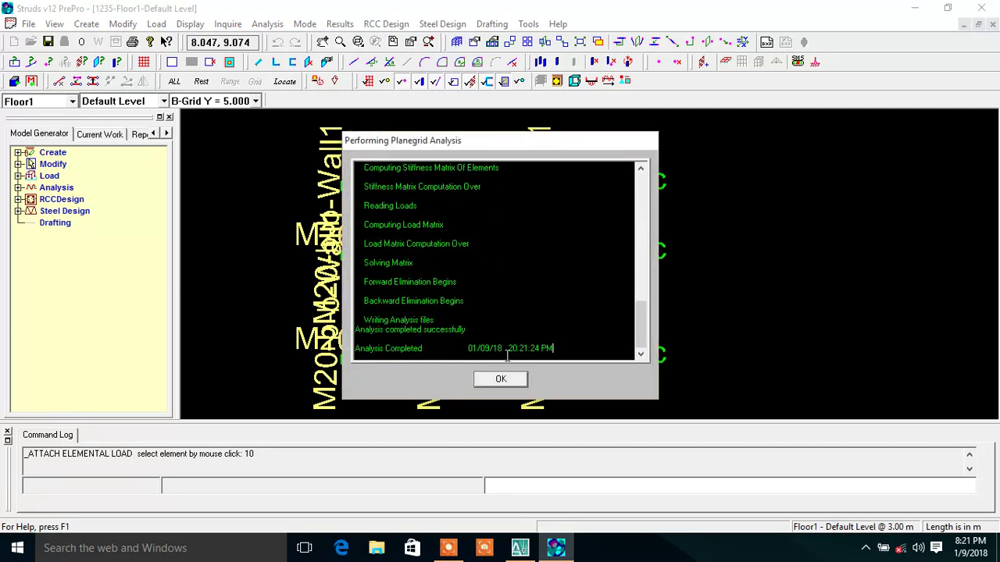
left_click_drag(512, 352, 583, 347)
left_click(582, 347)
mouse_move(468, 348)
left_mouse_down()
mouse_move(598, 341)
mouse_move(414, 334)
mouse_move(466, 330)
left_mouse_up()
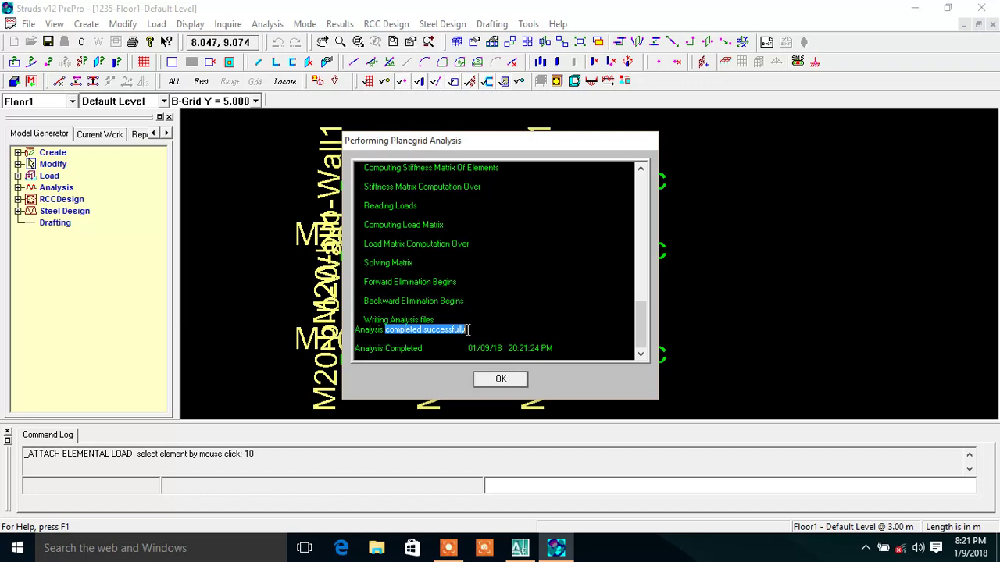
left_click(536, 316)
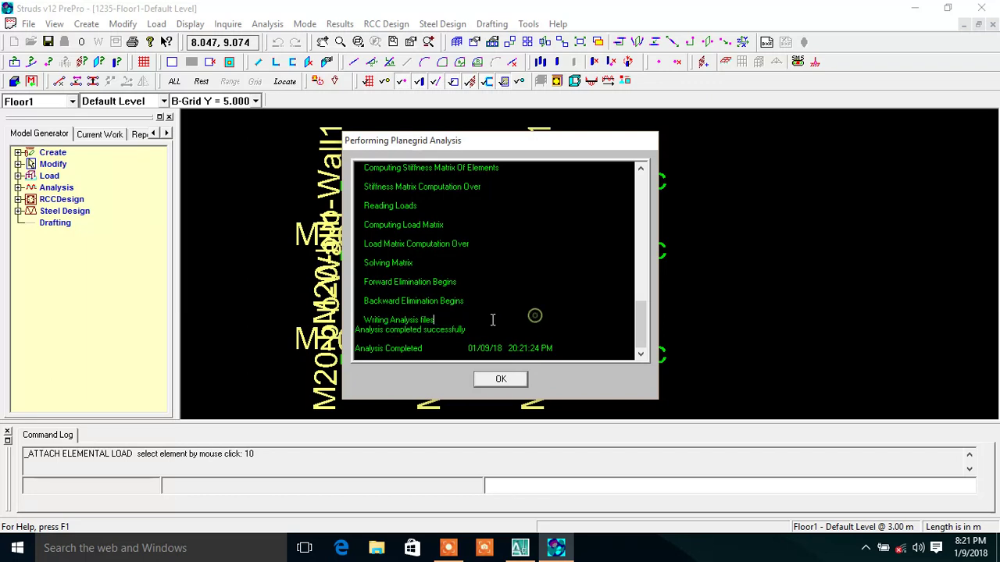
left_click(503, 382)
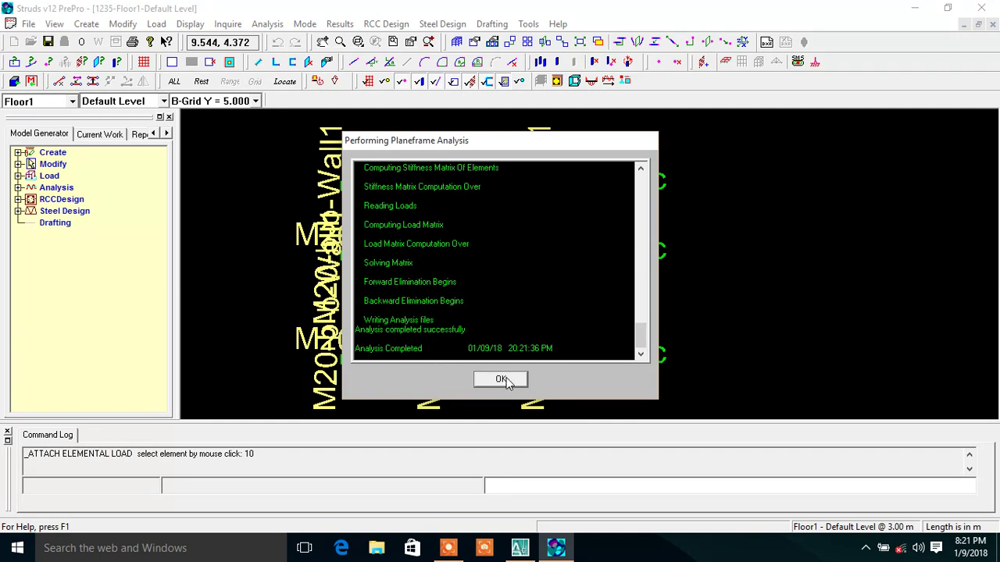
left_click(503, 380)
left_click(506, 379)
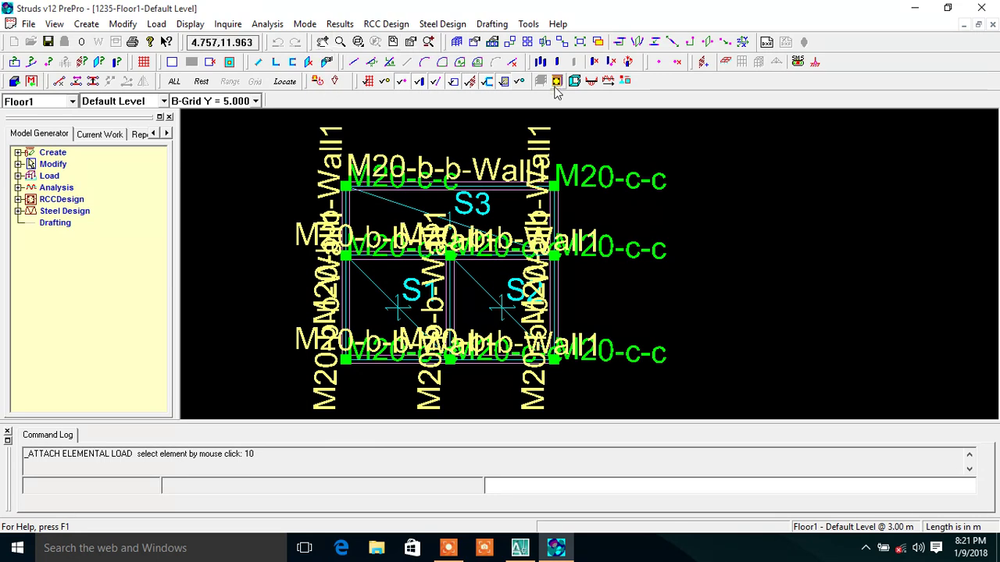
- Switch the building from Pre-Processor to RCC Design mode
left_click(374, 25)
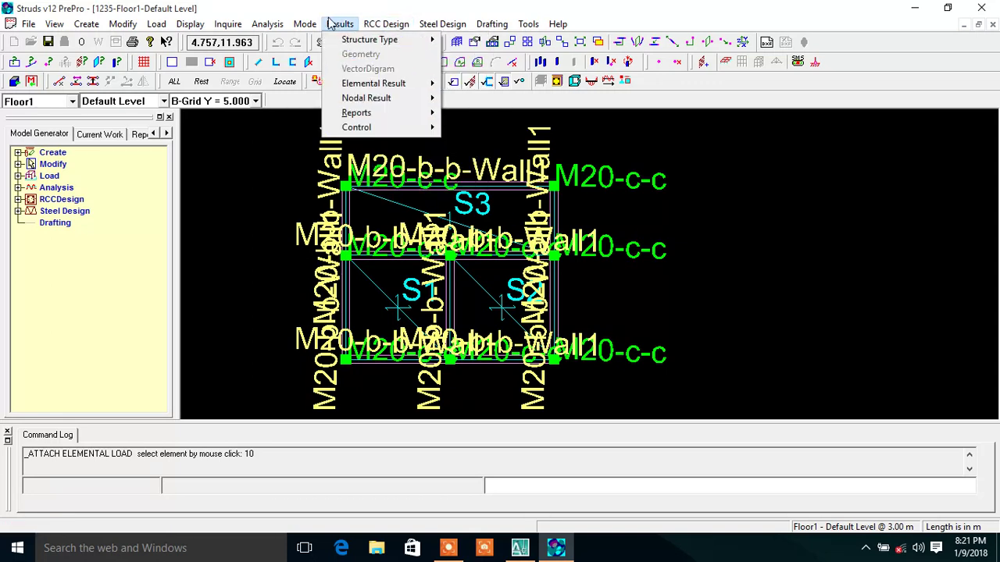
mouse_move(304, 26)
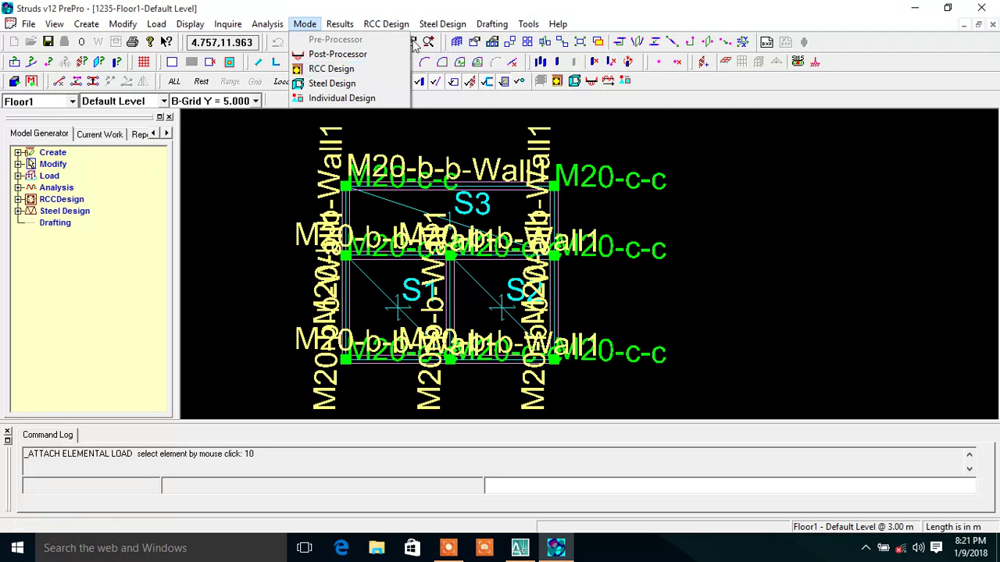
left_click(331, 70)
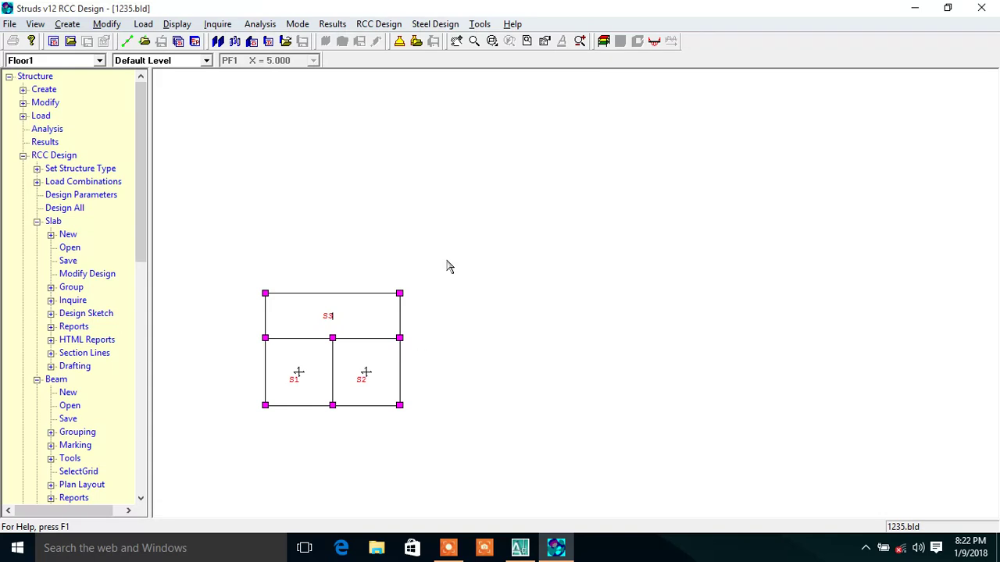
- Run Design All for the building with the load combination 1.50DL + 1.50LL on every floor
left_click(386, 24)
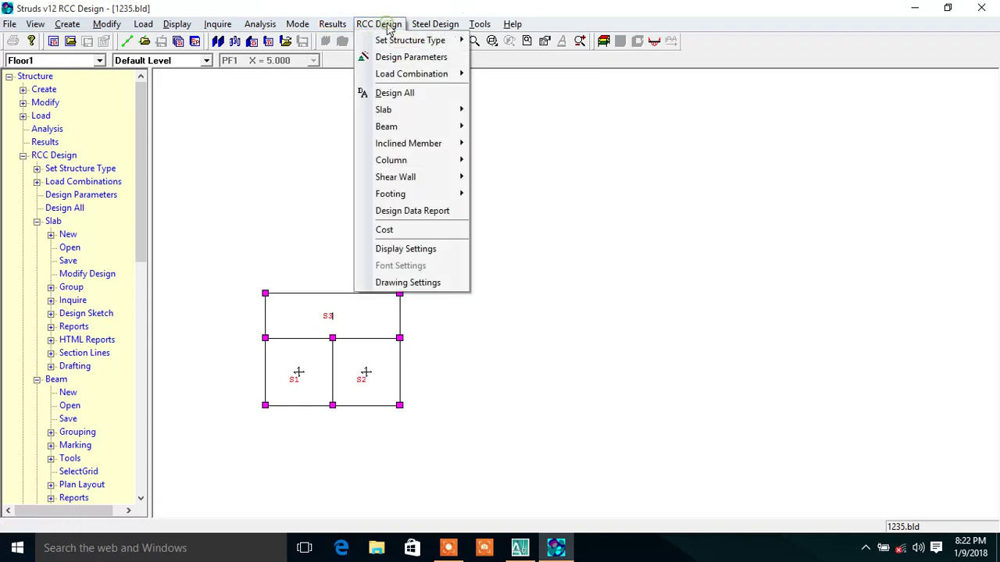
left_click(436, 97)
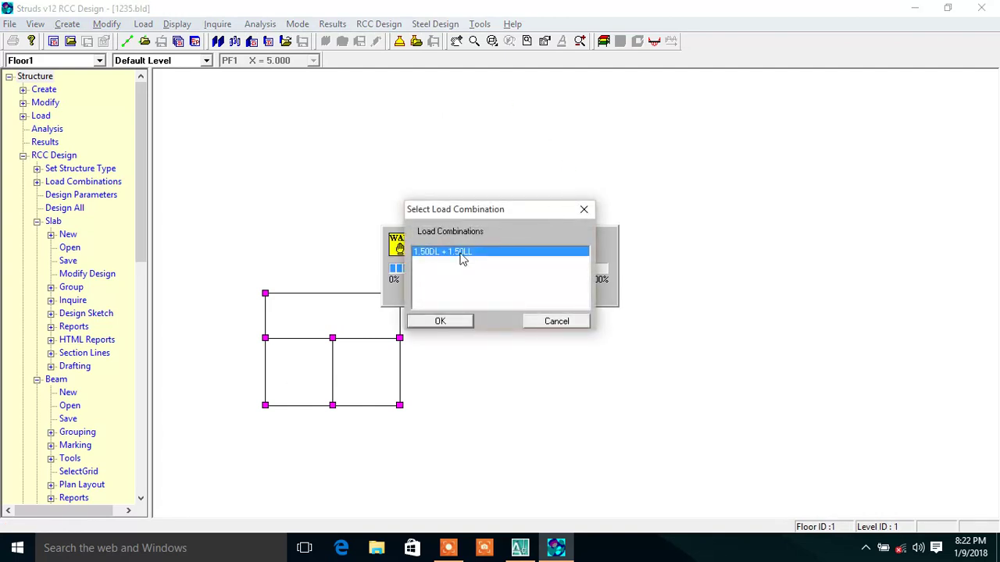
left_click(437, 322)
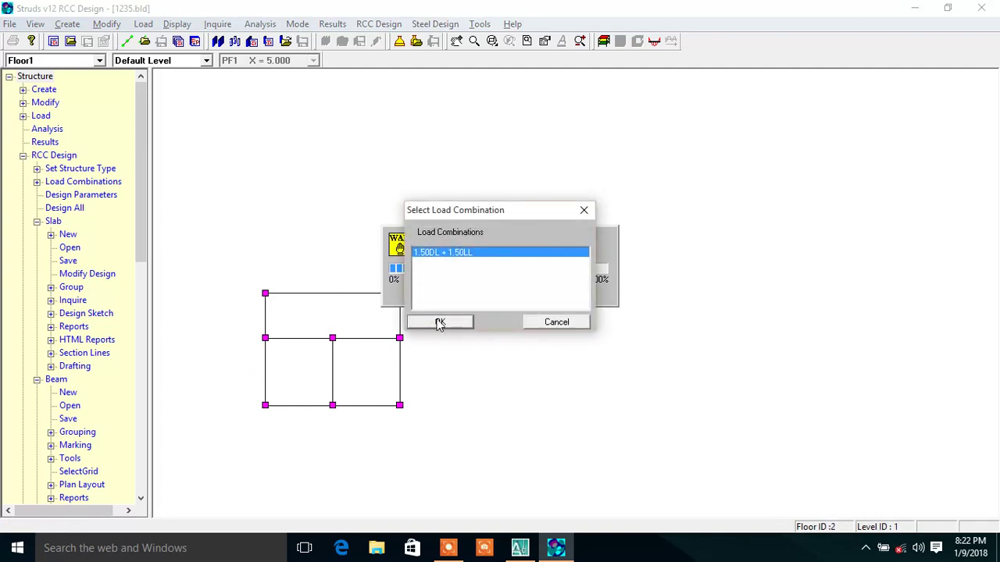
left_click(468, 323)
left_click(442, 324)
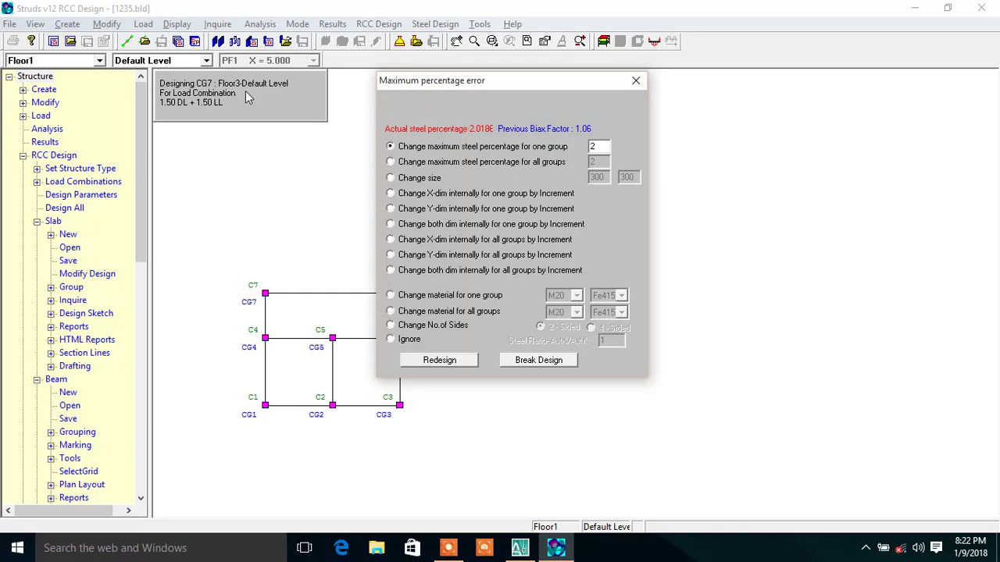
- Redesign column group CG7 for the exceeded maximum steel percentage, using the Change size option for its section
left_click(450, 366)
left_click(451, 366)
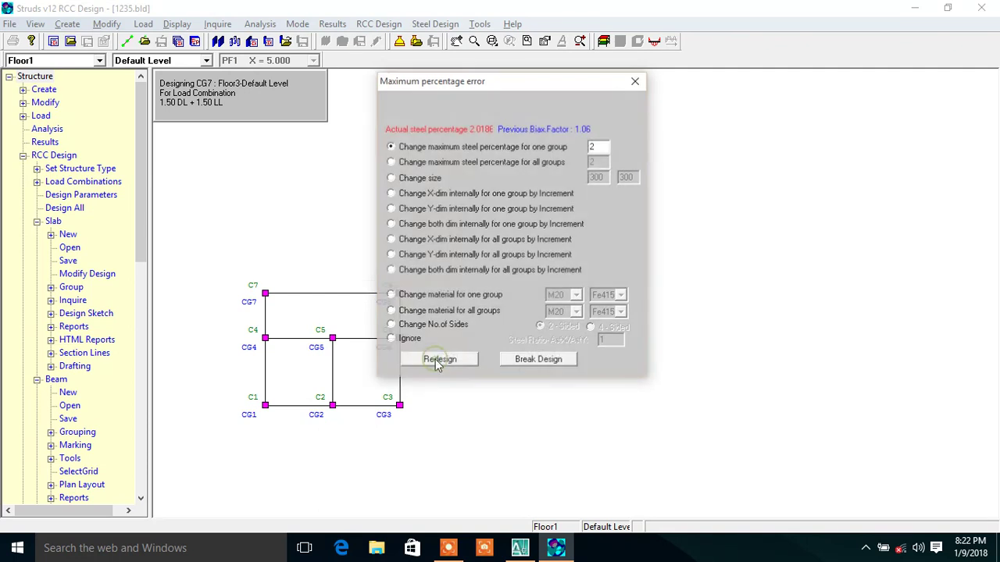
left_click(419, 180)
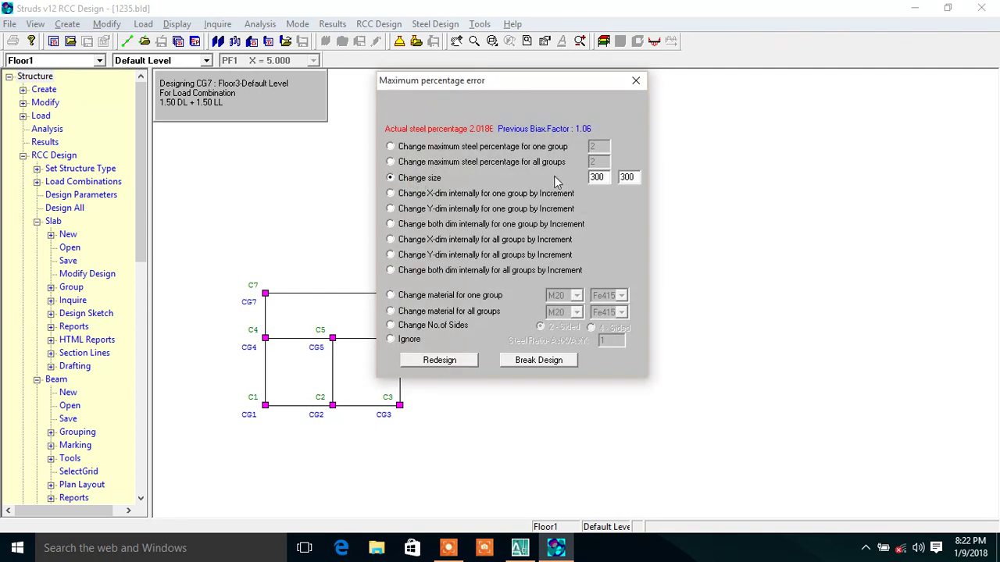
left_click(448, 364)
left_click(450, 365)
left_click(450, 366)
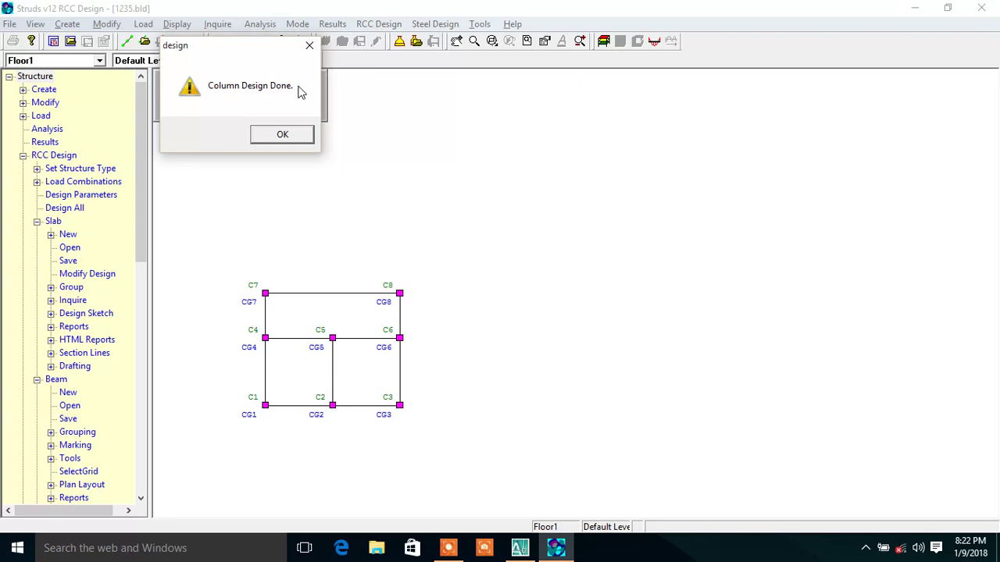
- Accept the column design and resolve the footing bond check by changing the depth for all groups
left_click(293, 135)
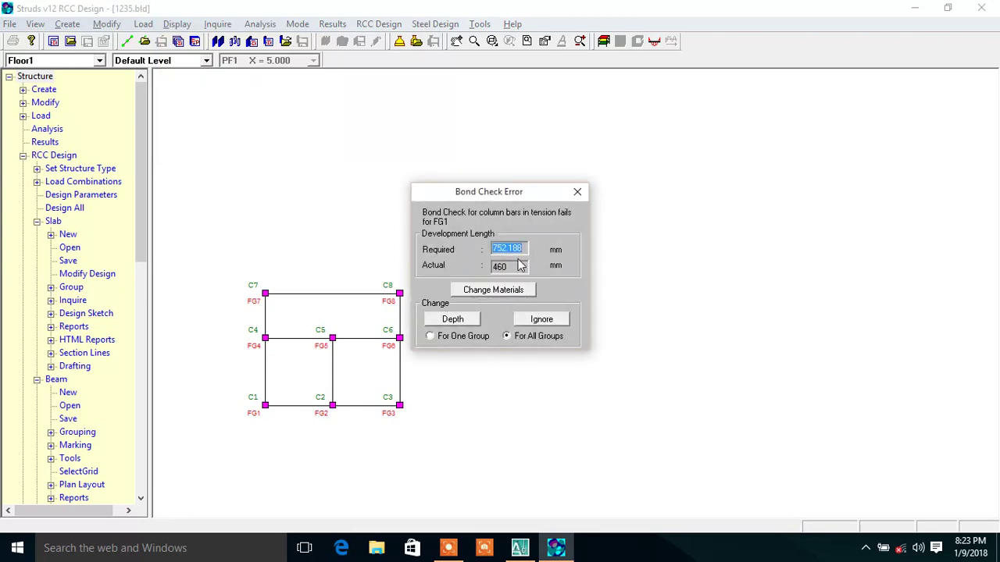
left_click(453, 321)
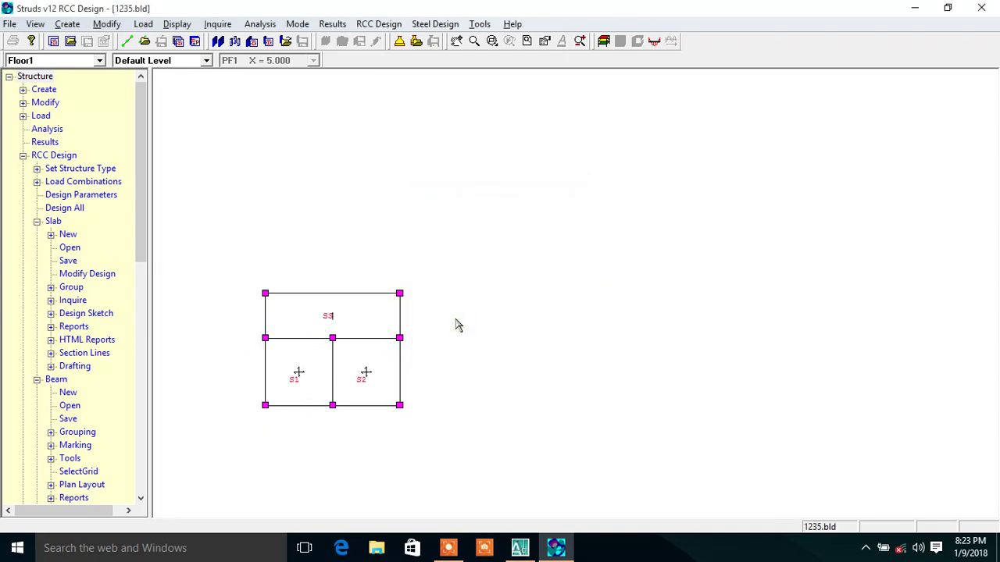
- Open the slab design of Floor1
left_click(380, 24)
mouse_move(416, 117)
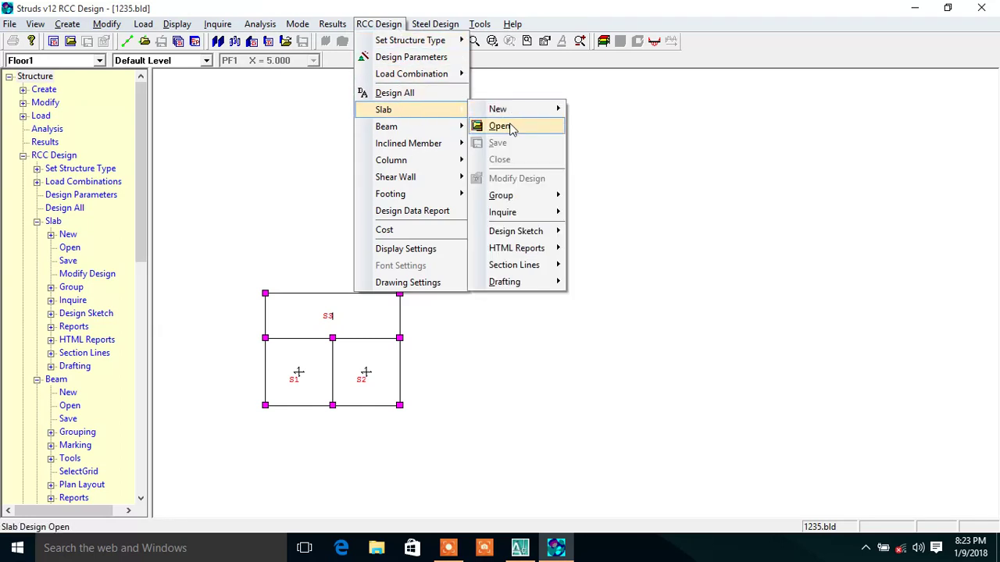
left_click(496, 125)
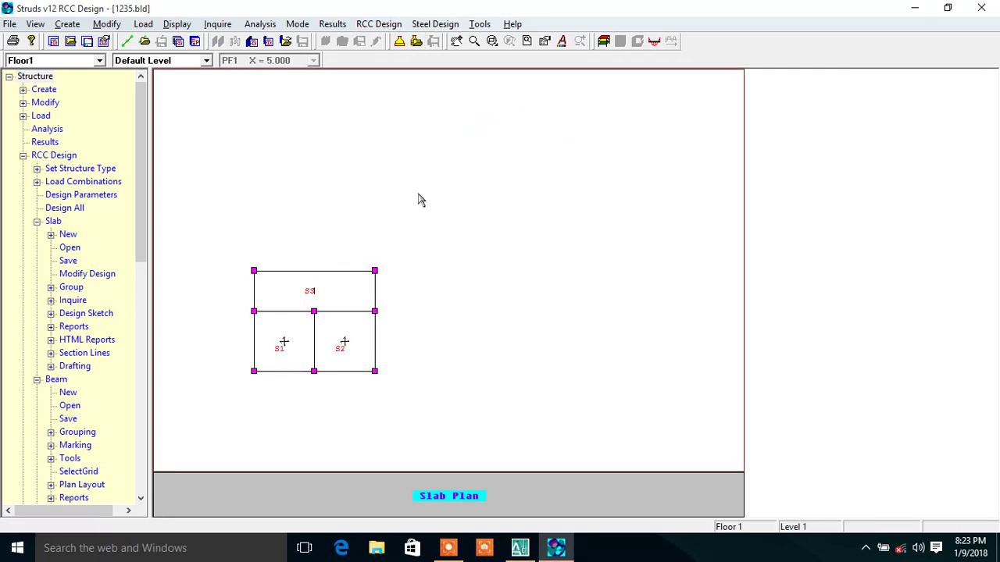
- Display the design sketch of all Floor1 slabs and examine the reinforcement layout in S1, S2 and S3
left_click(392, 23)
mouse_move(429, 109)
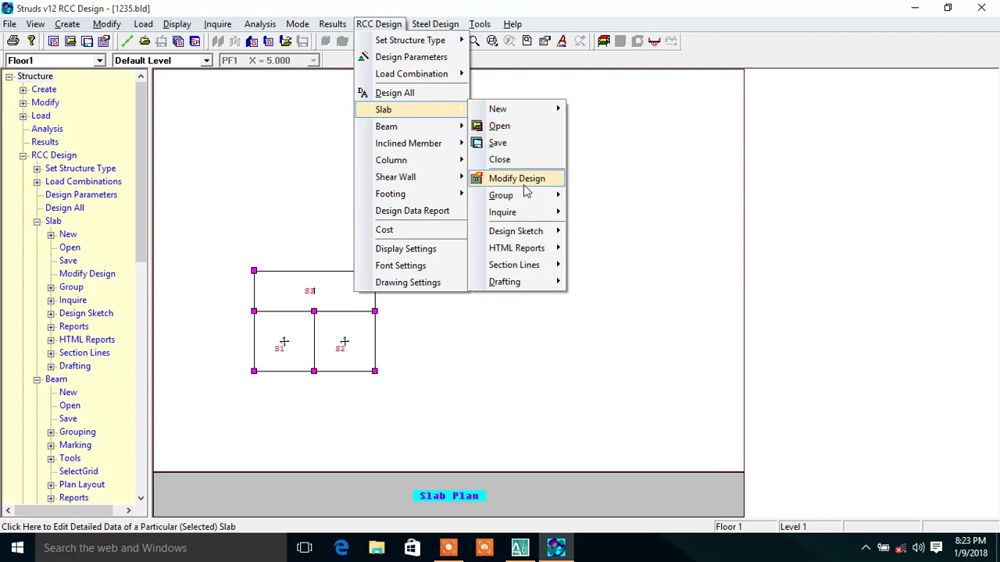
mouse_move(542, 247)
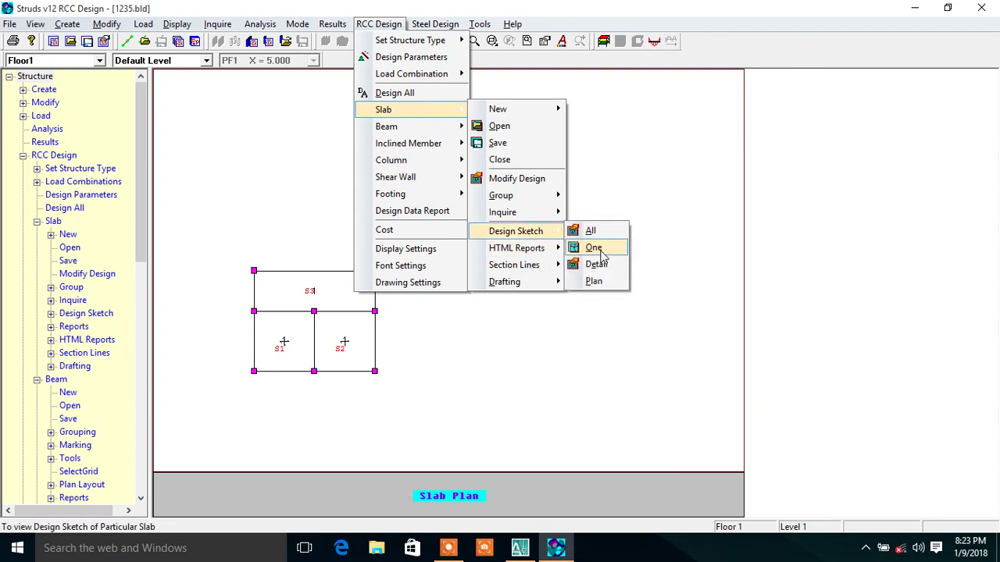
left_click(591, 231)
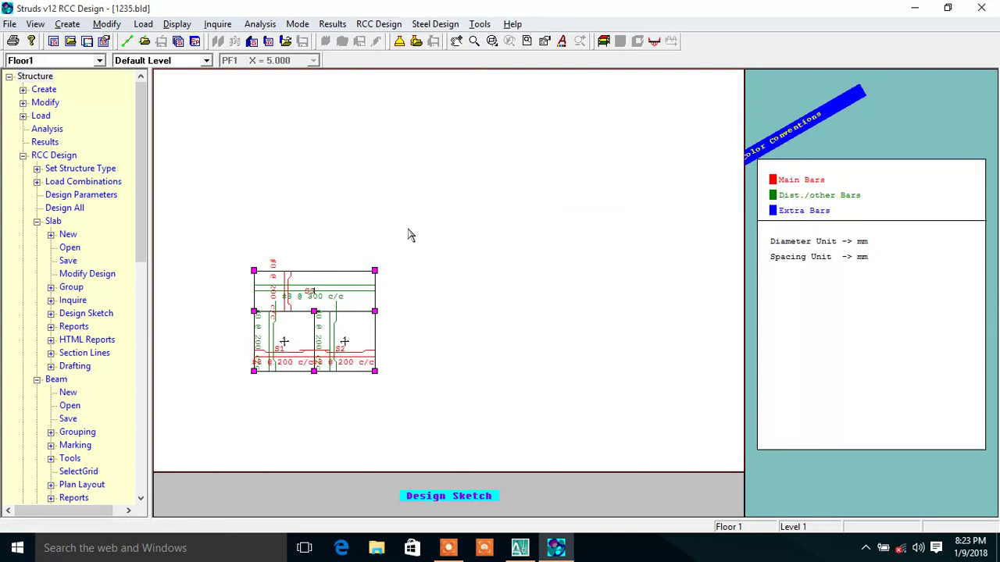
left_click(379, 24)
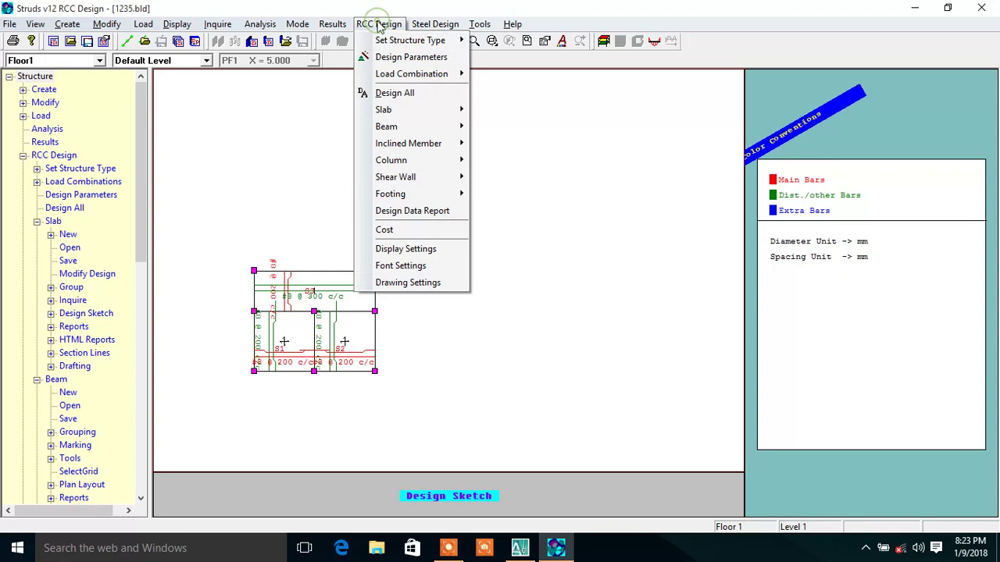
mouse_move(480, 24)
mouse_move(500, 40)
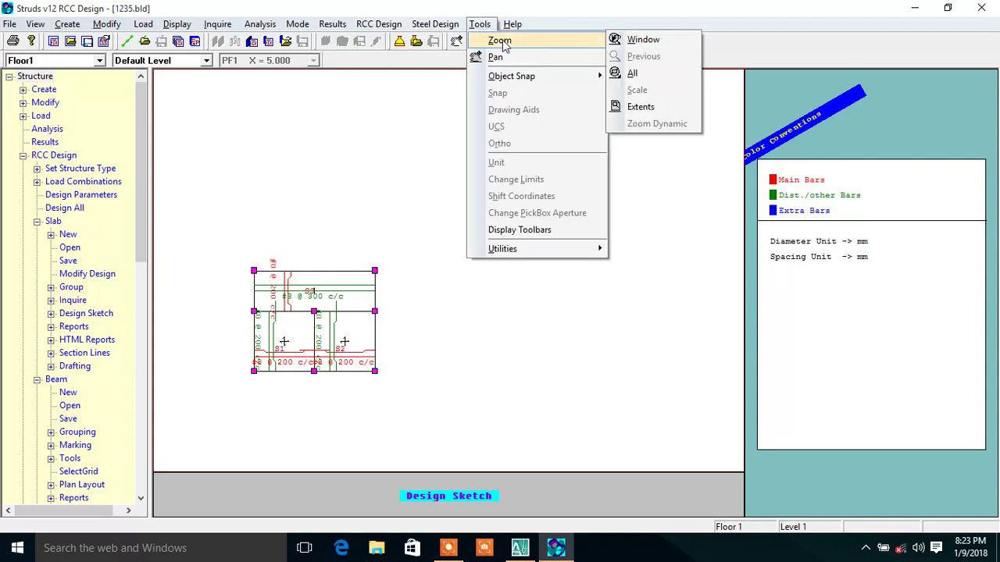
left_click(625, 44)
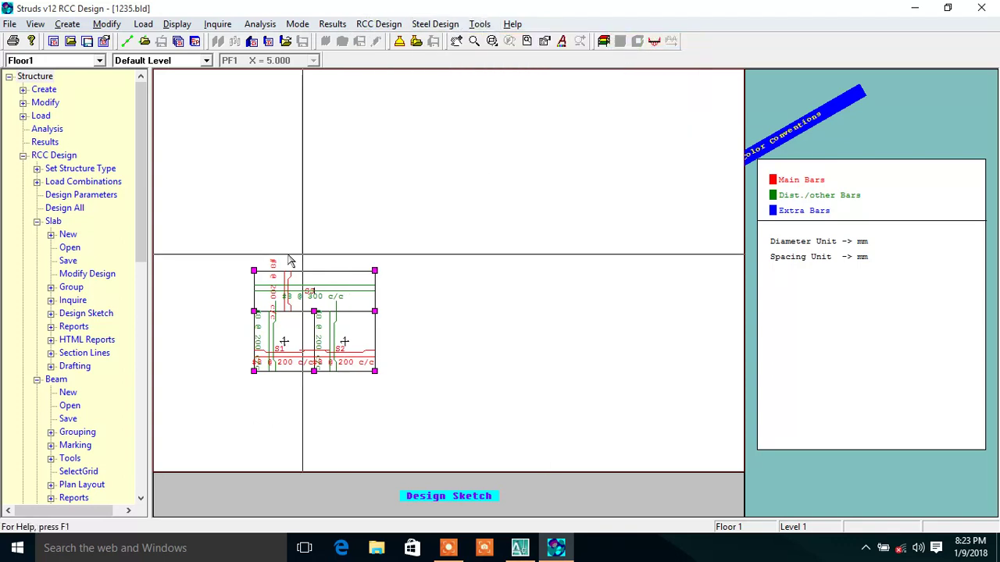
left_click(249, 256)
left_click(421, 401)
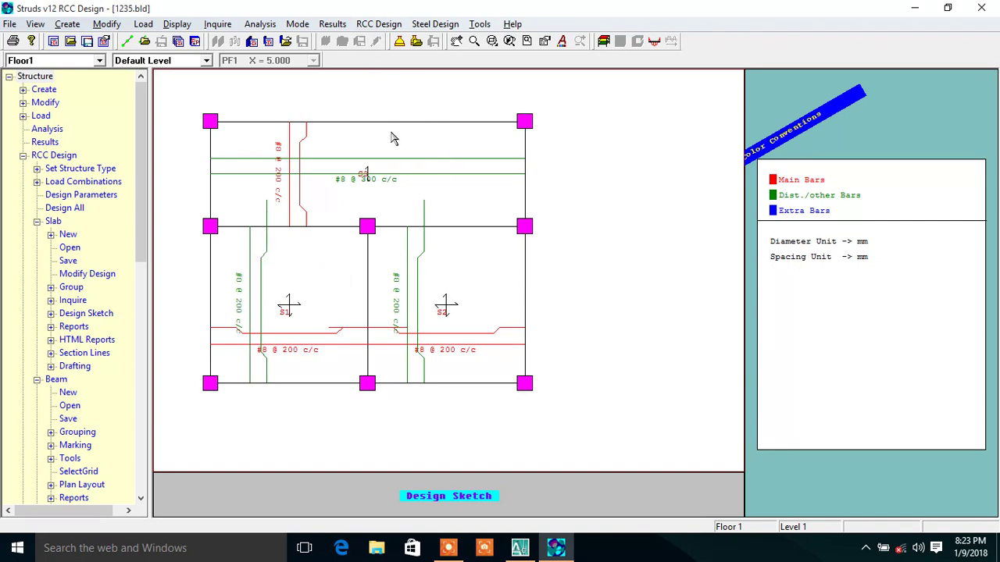
- Open the slab longitudinal section with both direction reinforcement in DXF format
left_click(379, 23)
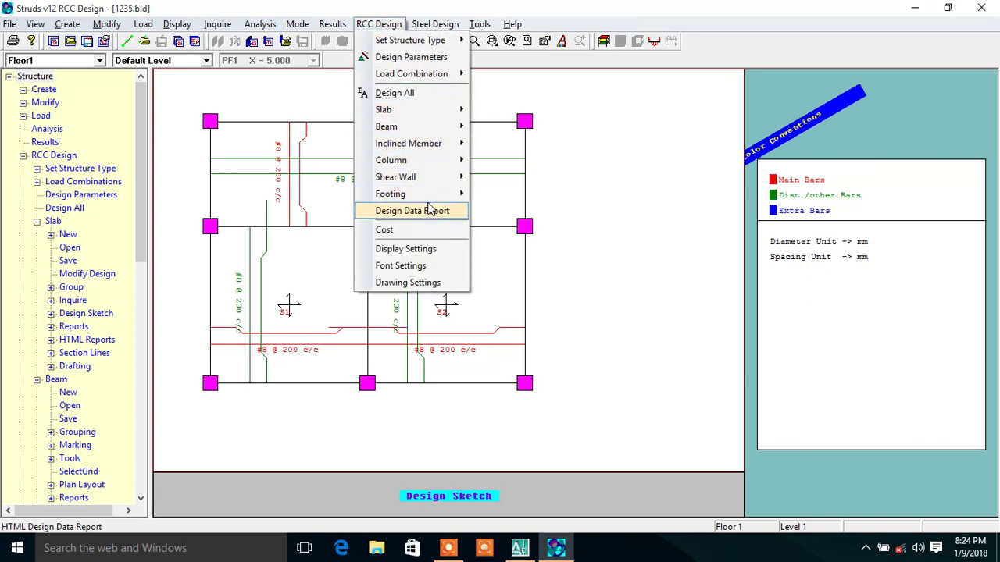
mouse_move(449, 110)
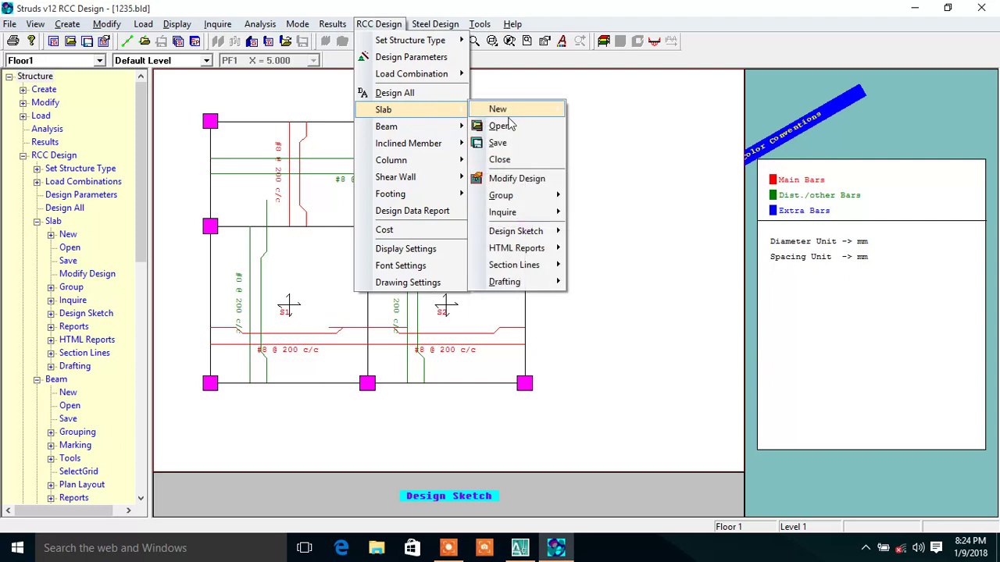
mouse_move(536, 283)
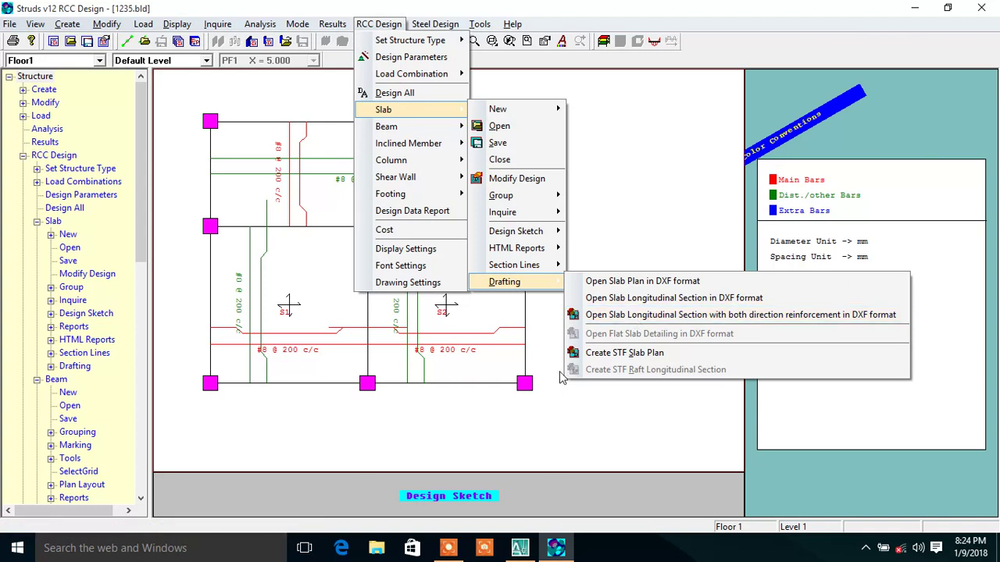
left_click(621, 315)
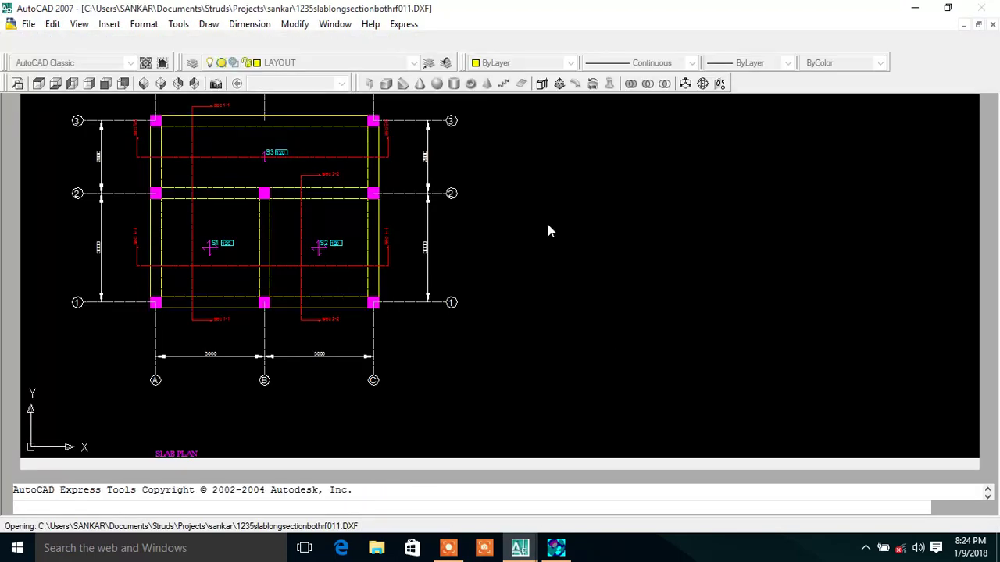
- Examine the slab longitudinal sections in AutoCAD, checking bar sizes, spacings, extra bar lengths and slab thicknesses
scroll(334, 241, "down", 3)
scroll(334, 227, "up", 6)
scroll(391, 248, "down", 6)
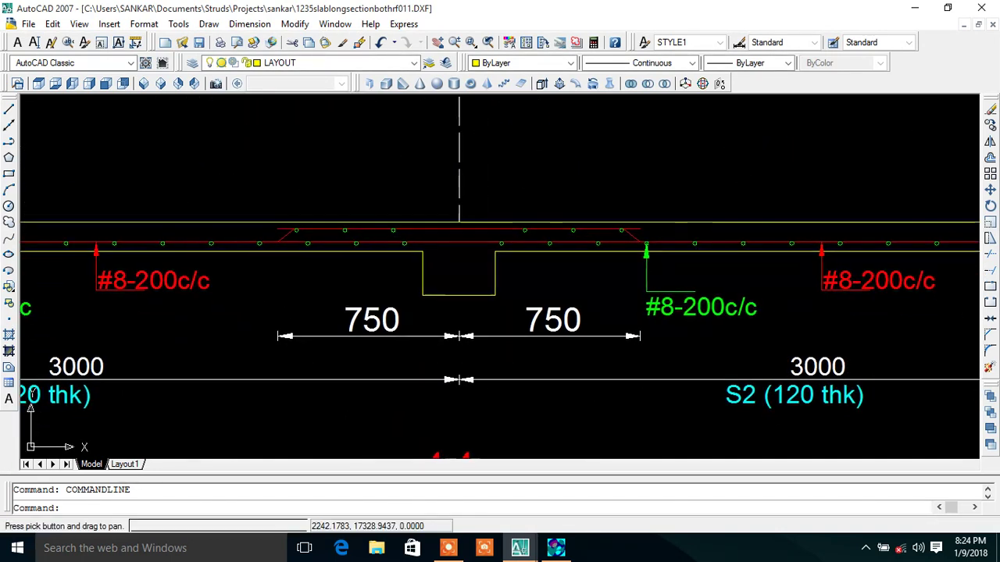
scroll(574, 246, "up", 3)
scroll(552, 245, "down", 6)
scroll(560, 266, "up", 6)
middle_click_drag(560, 266, 245, 297)
scroll(245, 297, "down", 5)
scroll(415, 194, "up", 4)
middle_click_drag(415, 195, 422, 280)
scroll(402, 203, "up", 3)
scroll(372, 225, "up", 1)
scroll(579, 225, "down", 1)
scroll(578, 224, "up", 3)
middle_click_drag(607, 232, 457, 248)
scroll(339, 225, "up", 3)
left_click(345, 243)
left_click(422, 266)
scroll(469, 273, "down", 6)
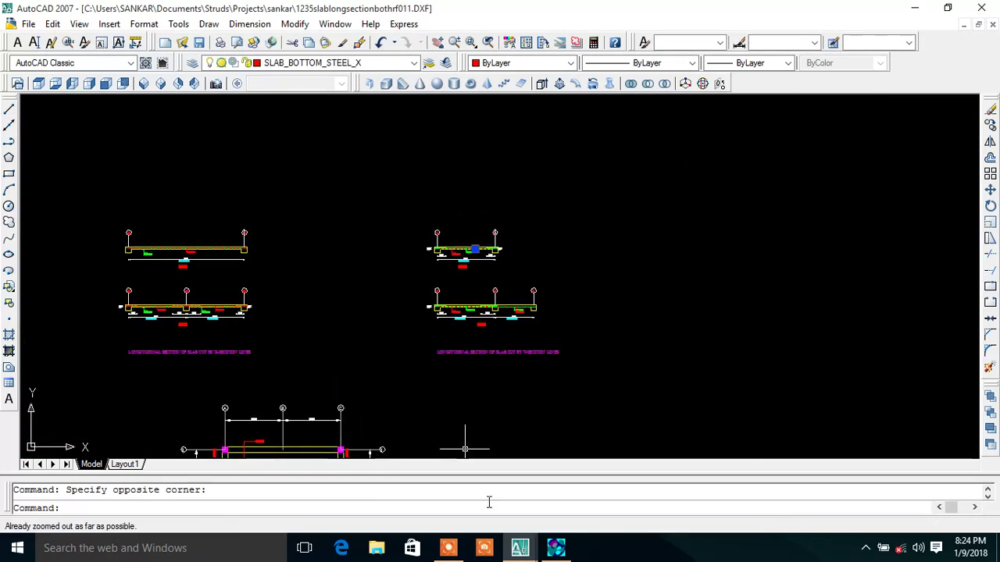
- Switch back to Struds and open the beam design of Floor1
left_click(556, 548)
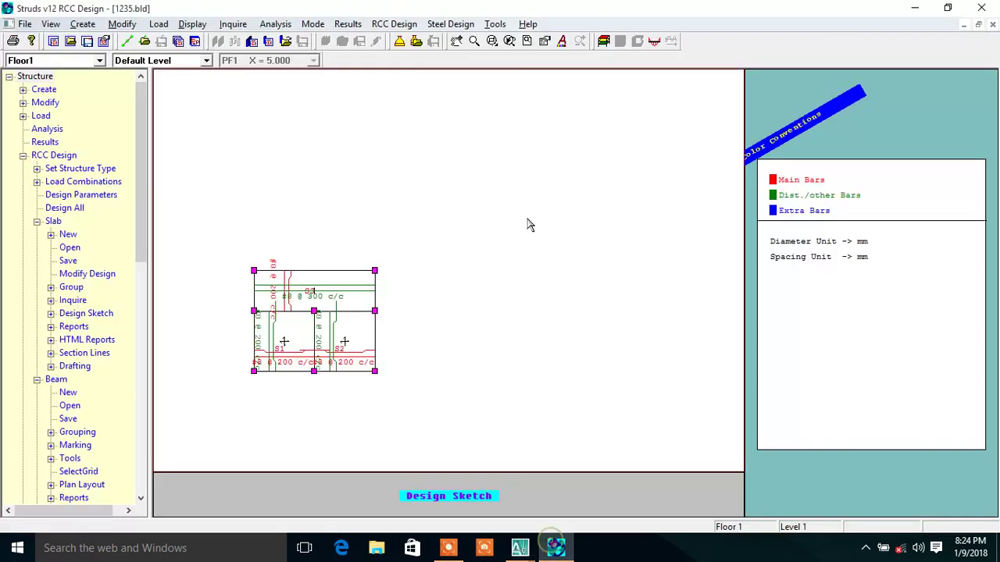
left_click(402, 25)
mouse_move(432, 127)
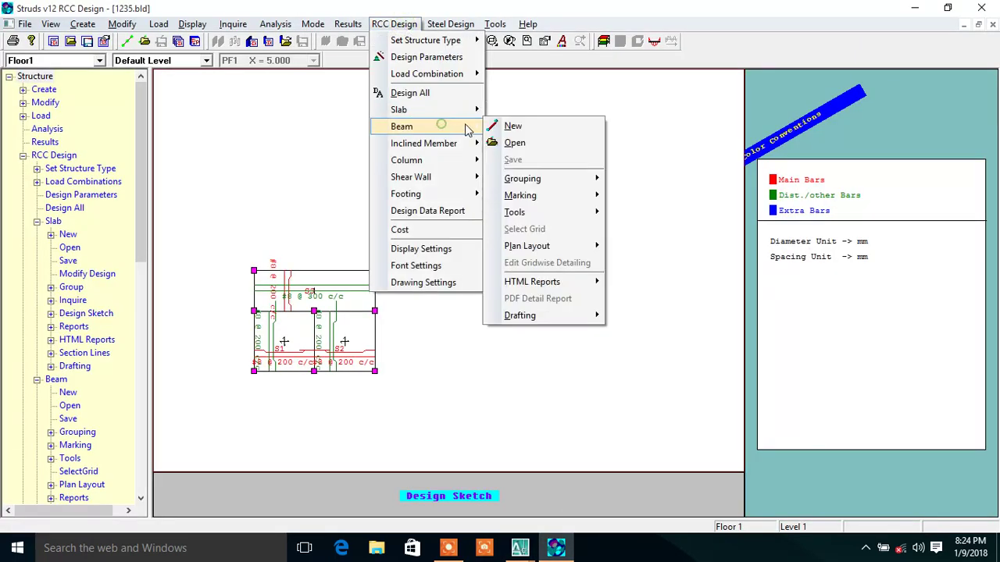
left_click(532, 148)
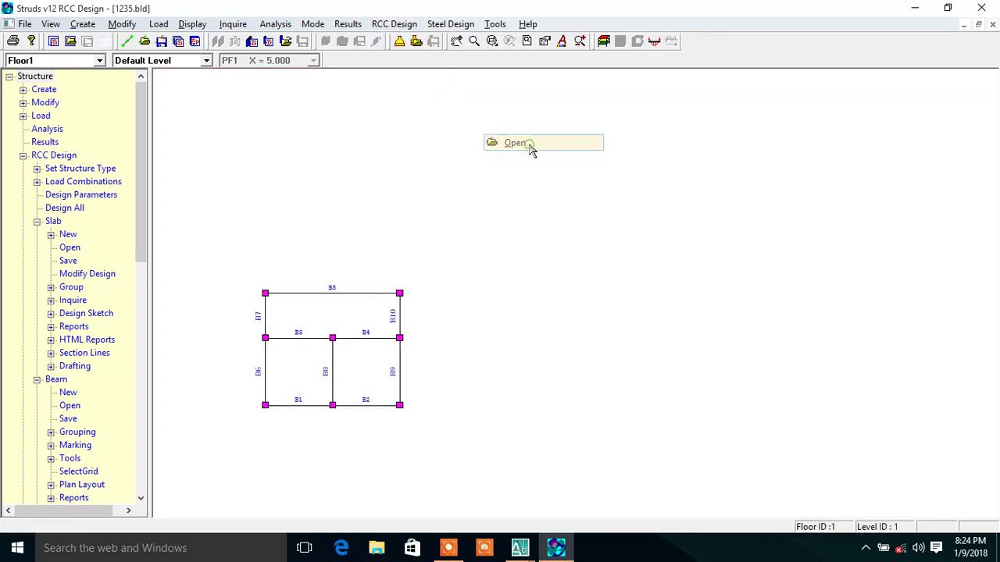
- Open the Floor1 beam double line drawing in DXF format
left_click(383, 25)
mouse_move(441, 127)
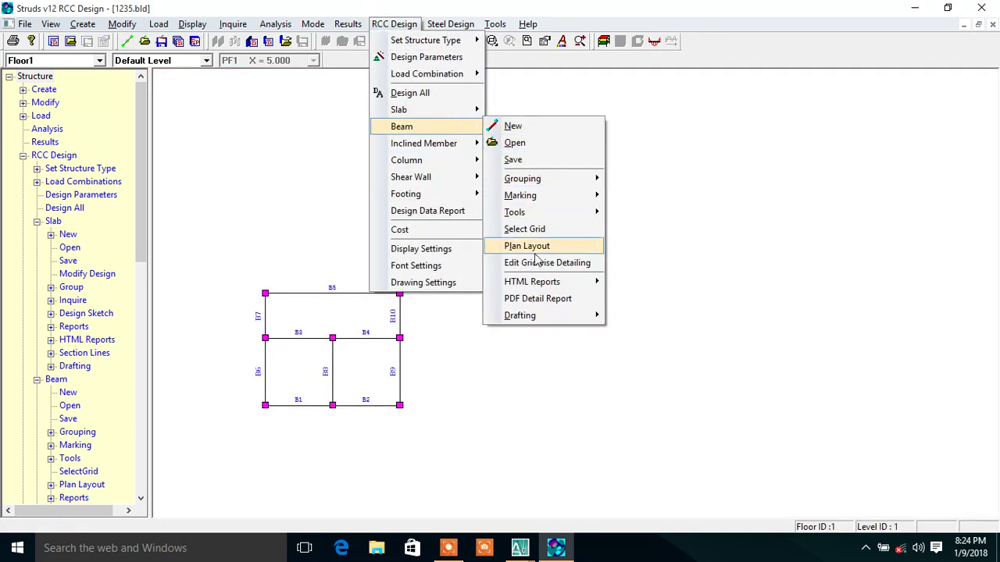
mouse_move(566, 315)
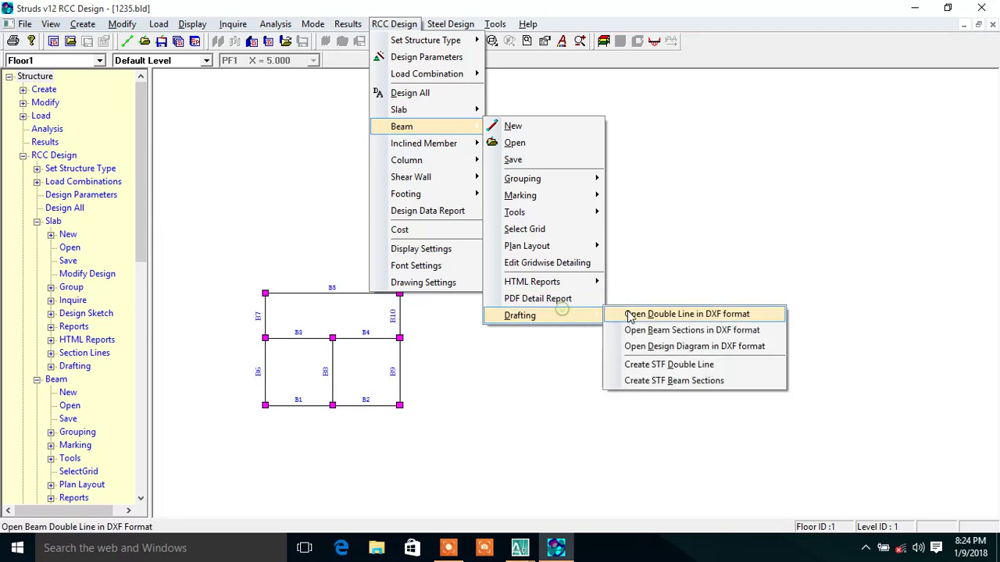
left_click(695, 316)
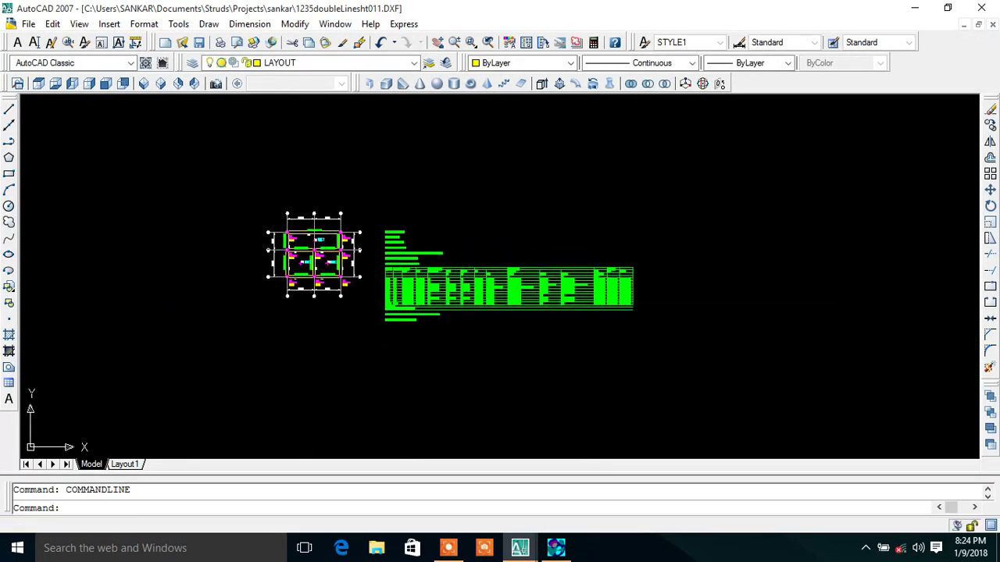
- Examine the beam design schedule of Floor1, including beam sizes and bottom steel for each group
scroll(508, 304, "up", 5)
scroll(569, 245, "down", 3)
scroll(328, 234, "up", 3)
scroll(319, 293, "up", 2)
middle_click_drag(318, 293, 309, 381)
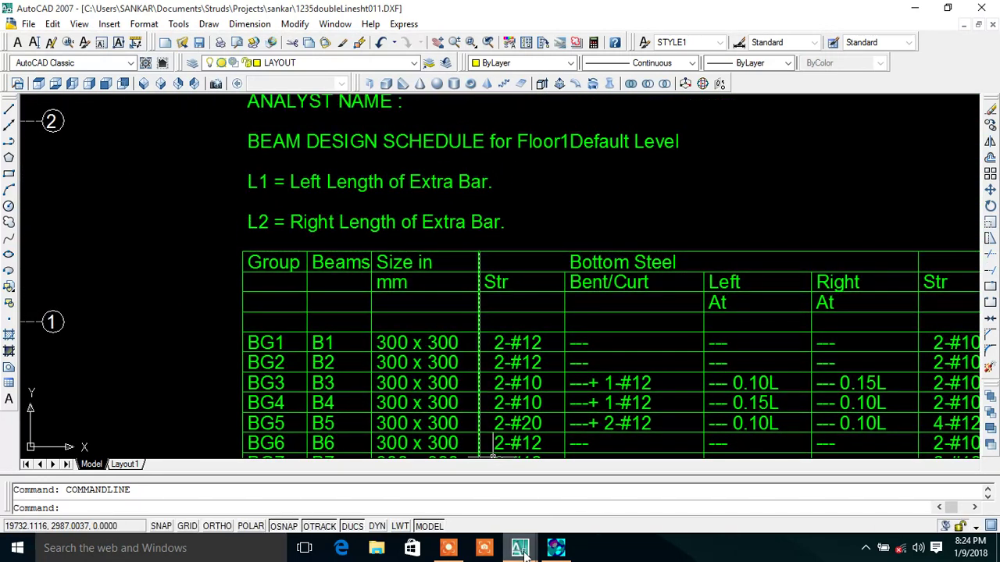
- Switch to the slab longitudinal section drawing, review its sections and slab plan, and return to Struds
mouse_move(522, 553)
left_click(365, 484)
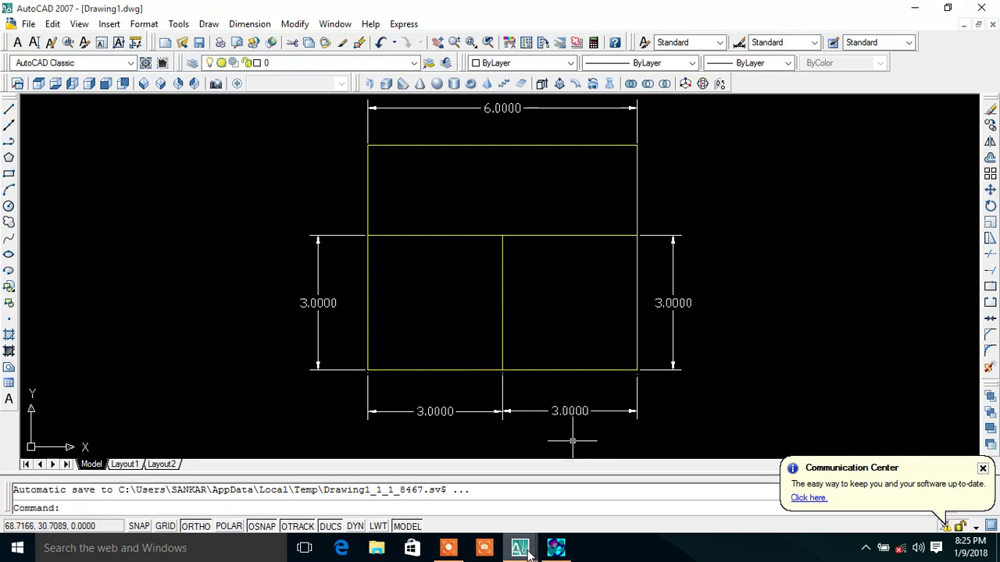
mouse_move(519, 548)
left_click(517, 491)
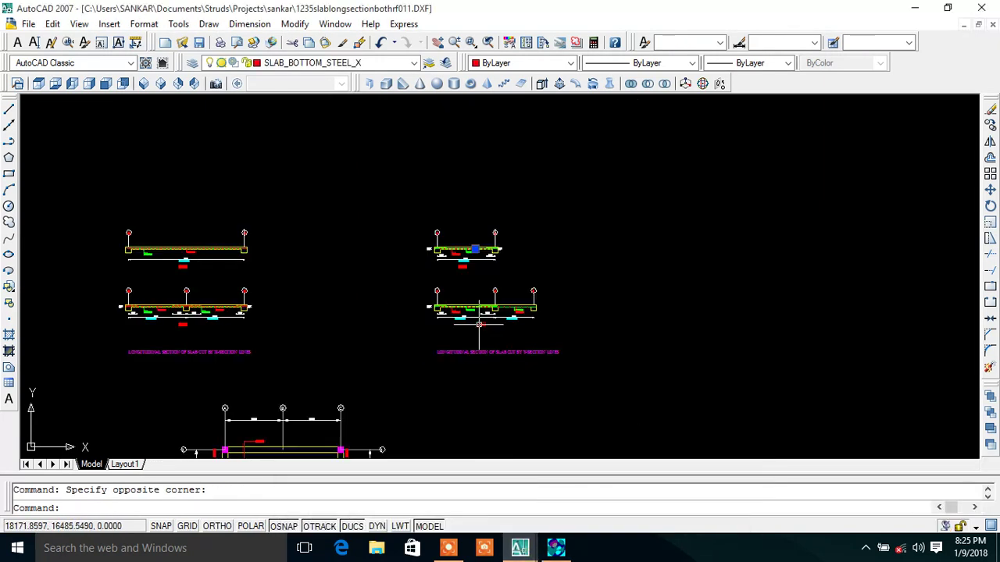
scroll(281, 430, "up", 6)
scroll(497, 228, "up", 2)
scroll(554, 196, "down", 5)
middle_click_drag(547, 328, 526, 240)
scroll(656, 320, "down", 3)
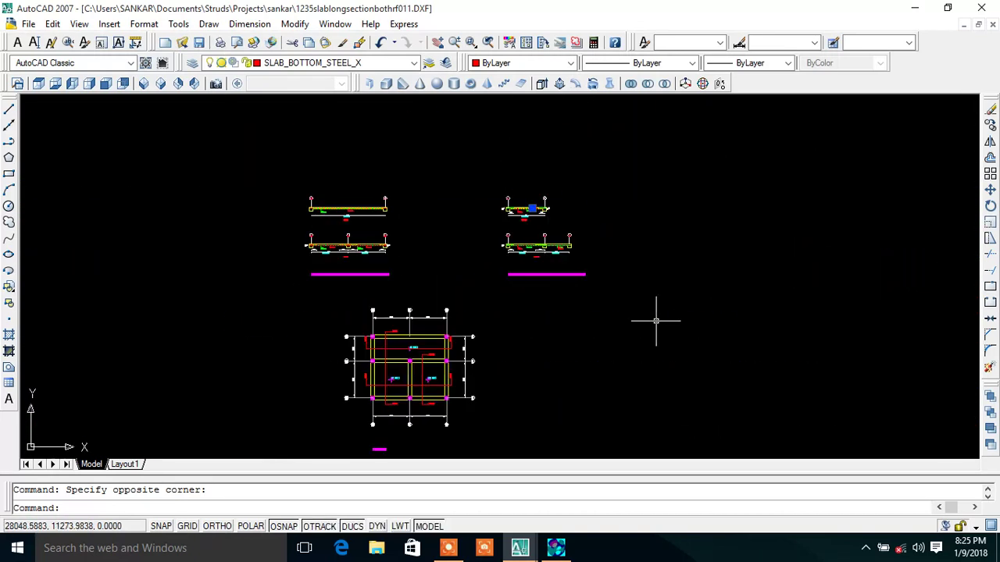
left_click(556, 548)
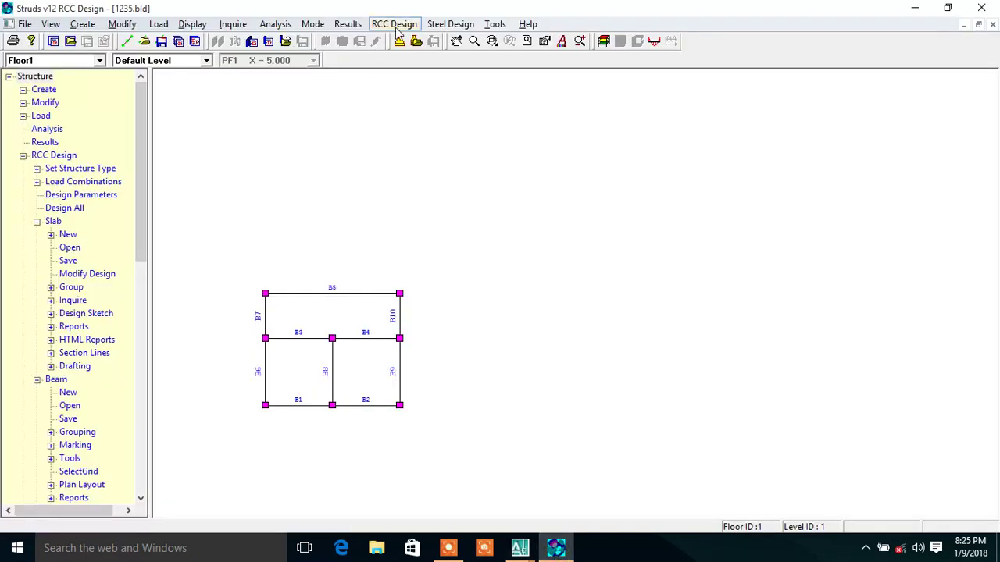
- Open the slab design of Floor1 at the default level
left_click(394, 24)
mouse_move(473, 128)
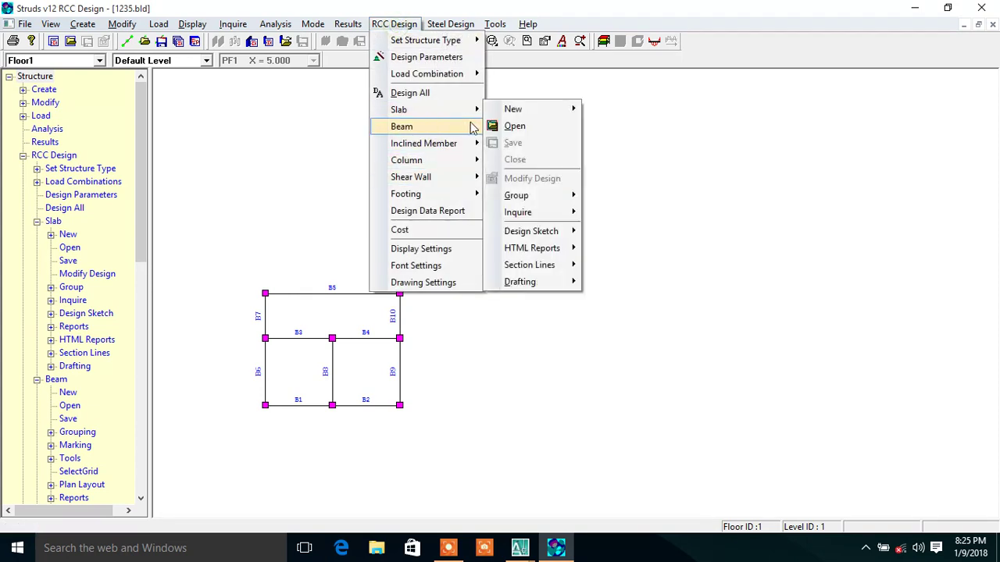
left_click(517, 126)
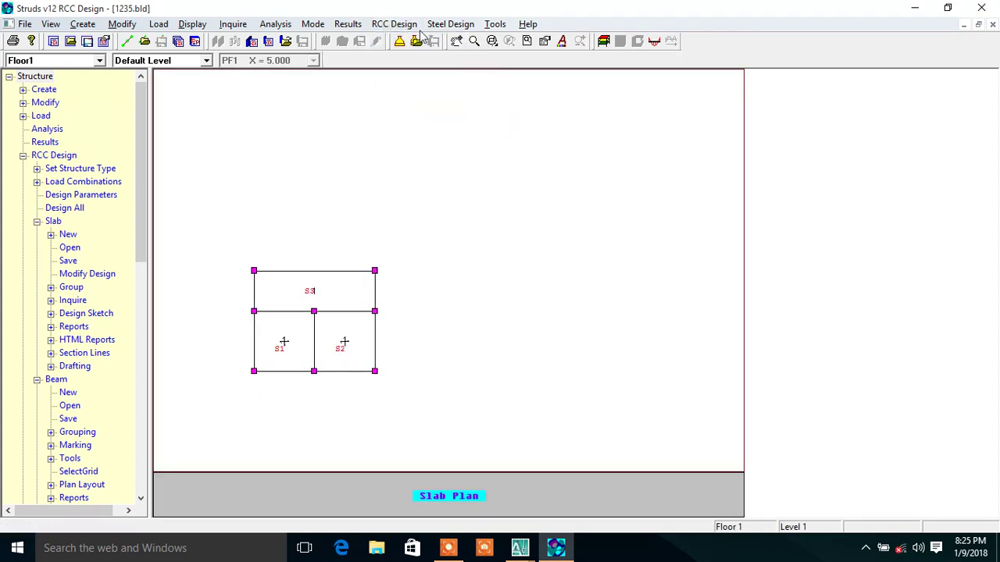
- Open the HTML design details report for the Floor1 slabs, postponing the Internet Explorer 11 setup
left_click(395, 24)
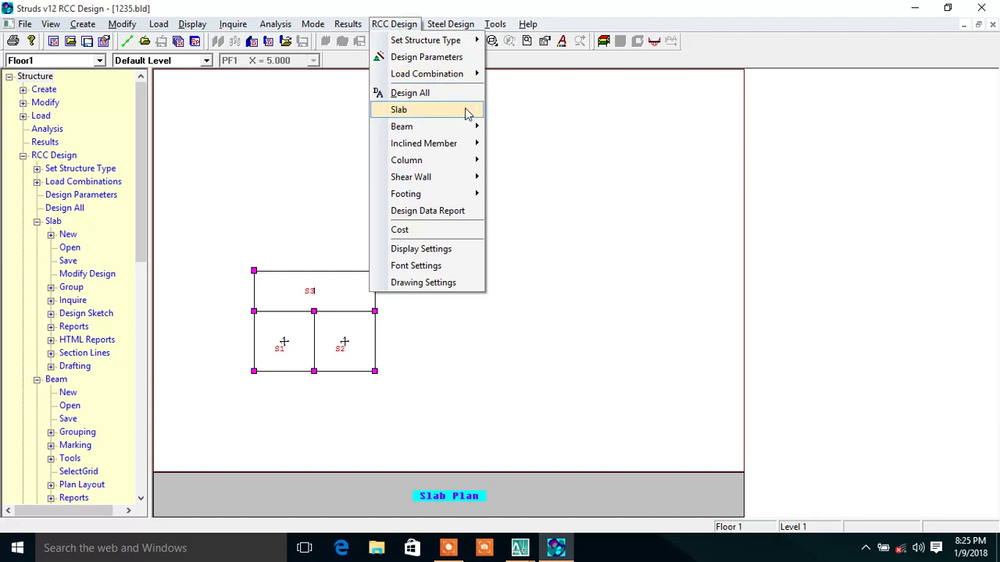
mouse_move(464, 110)
left_click(558, 279)
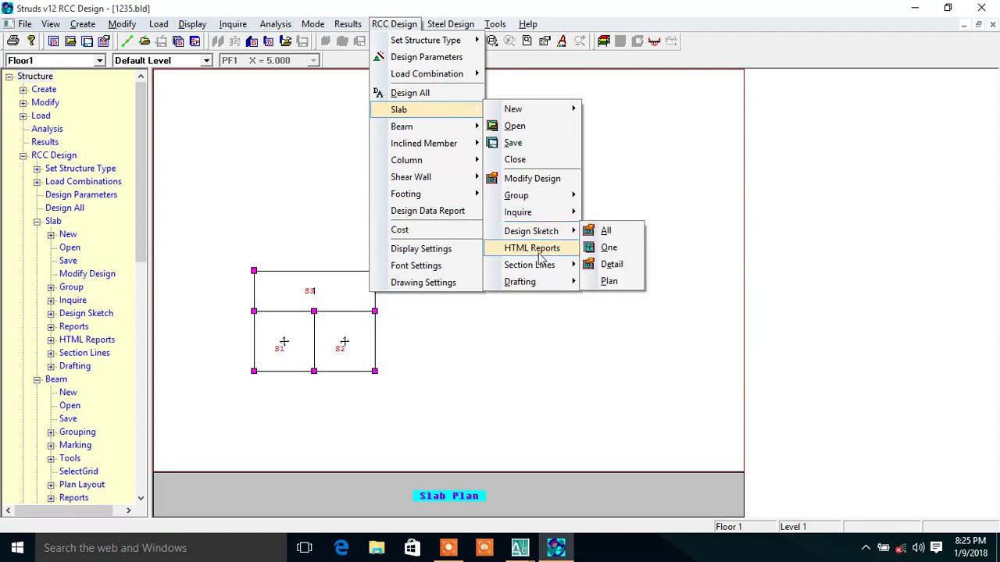
mouse_move(539, 267)
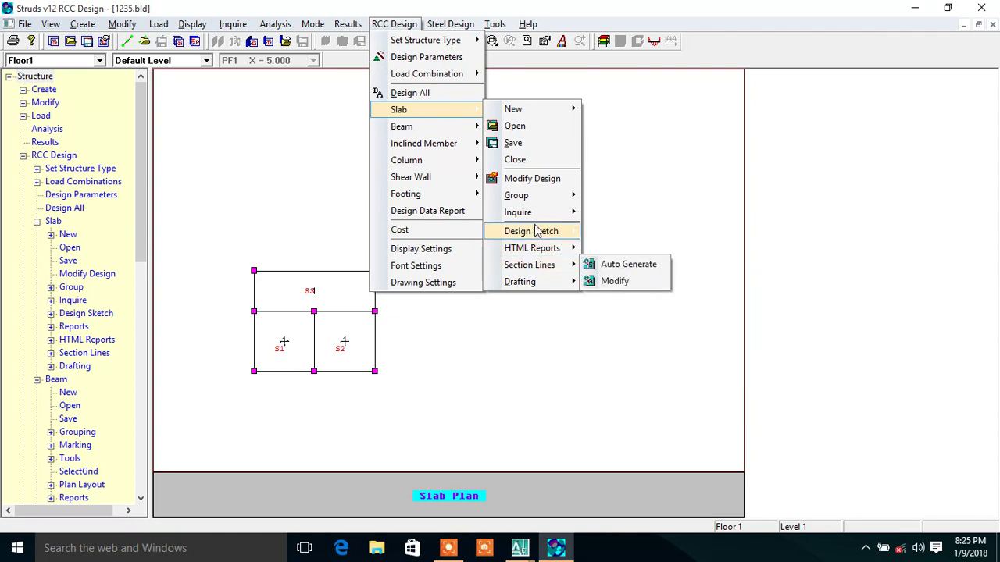
mouse_move(547, 233)
mouse_move(563, 252)
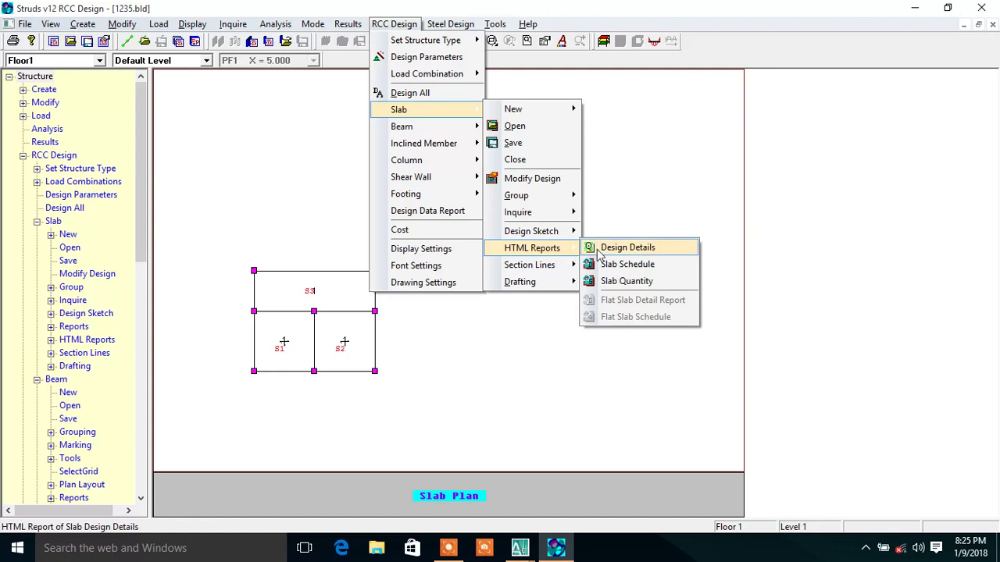
left_click(653, 251)
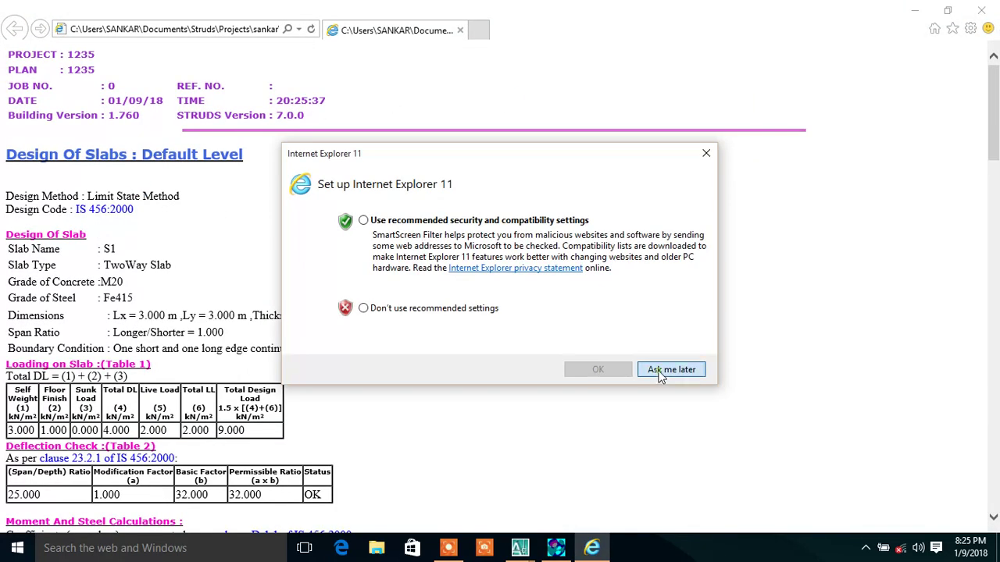
left_click(660, 373)
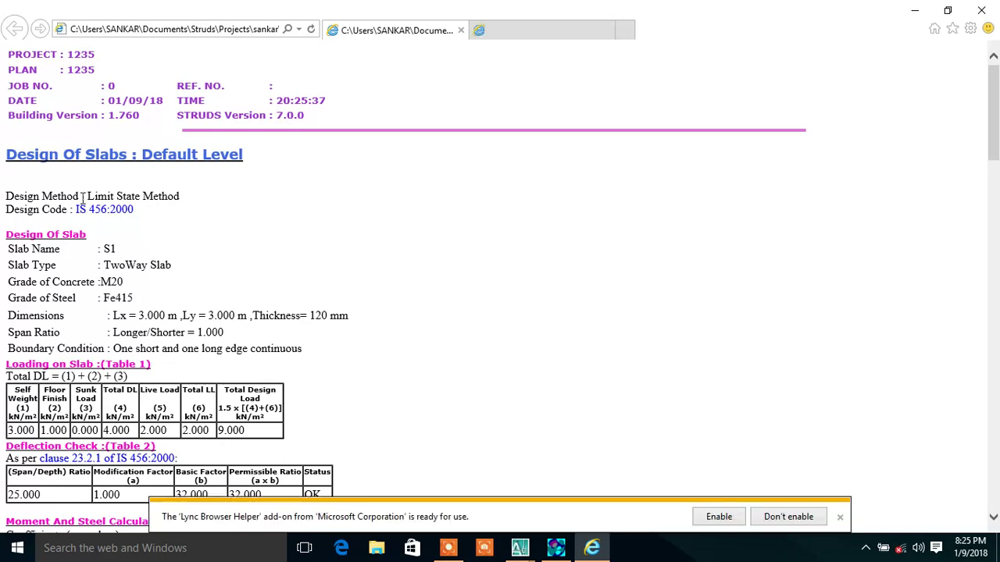
- Examine the slab design report, including steel grade, dimensions, boundary conditions, and the moment and steel calculations for each slab
left_click(403, 32)
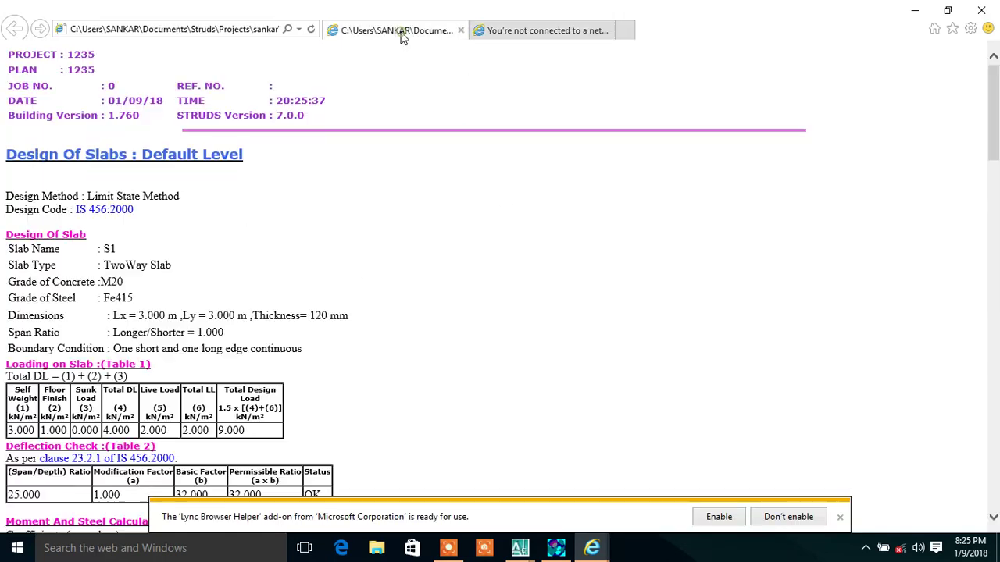
left_click_drag(101, 298, 185, 295)
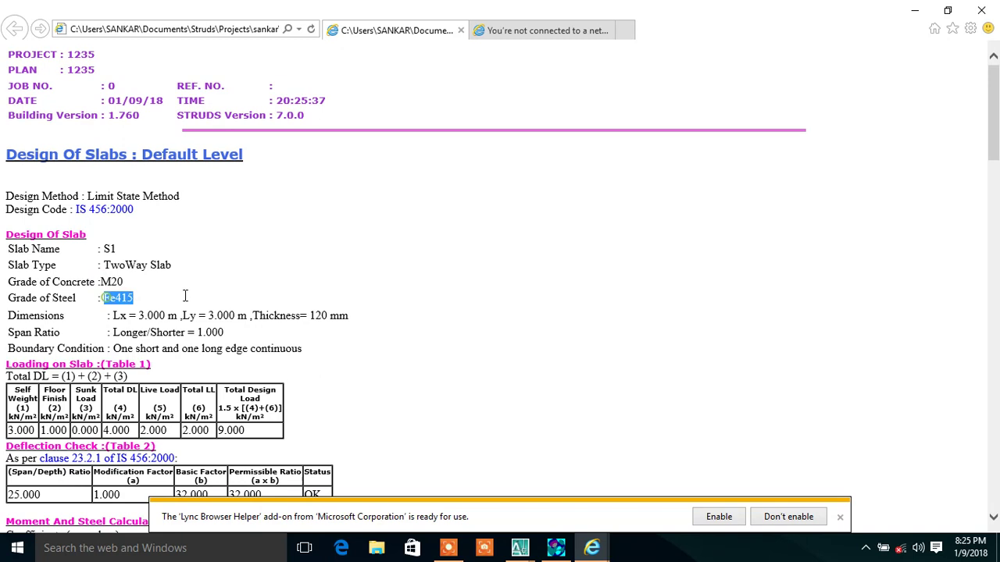
left_click_drag(112, 316, 302, 316)
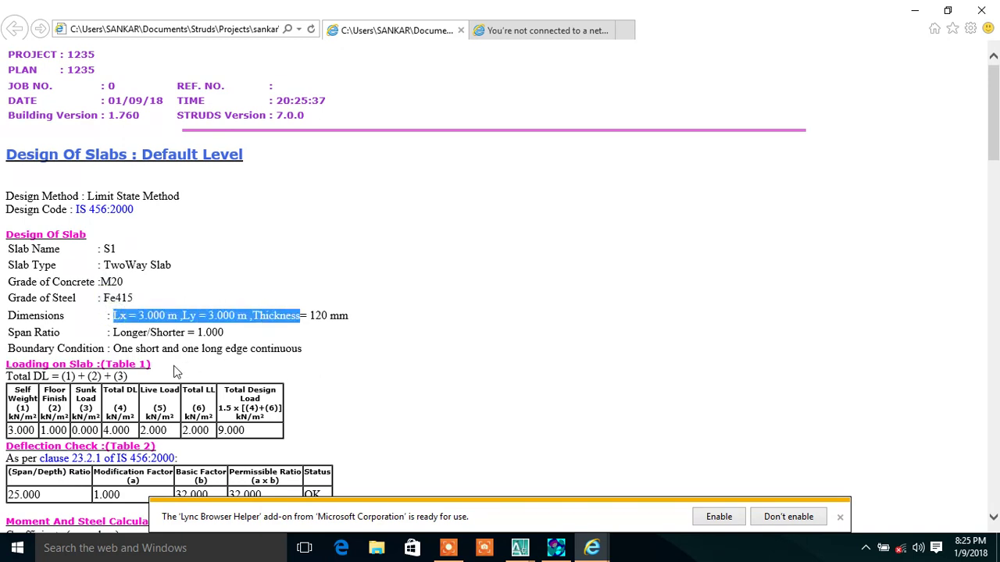
left_click_drag(135, 348, 316, 359)
scroll(192, 378, "down", 6)
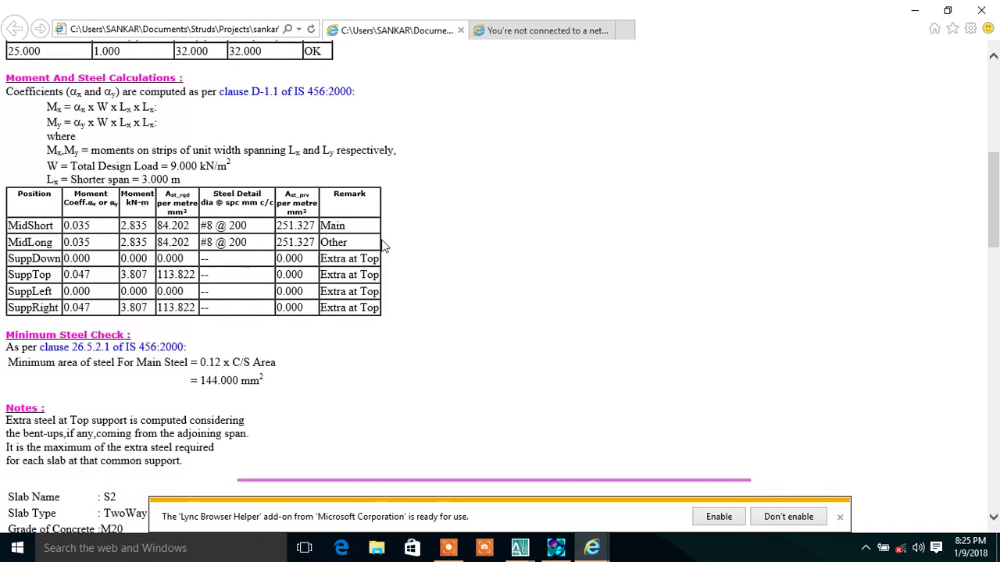
scroll(386, 247, "down", 6)
scroll(202, 281, "down", 5)
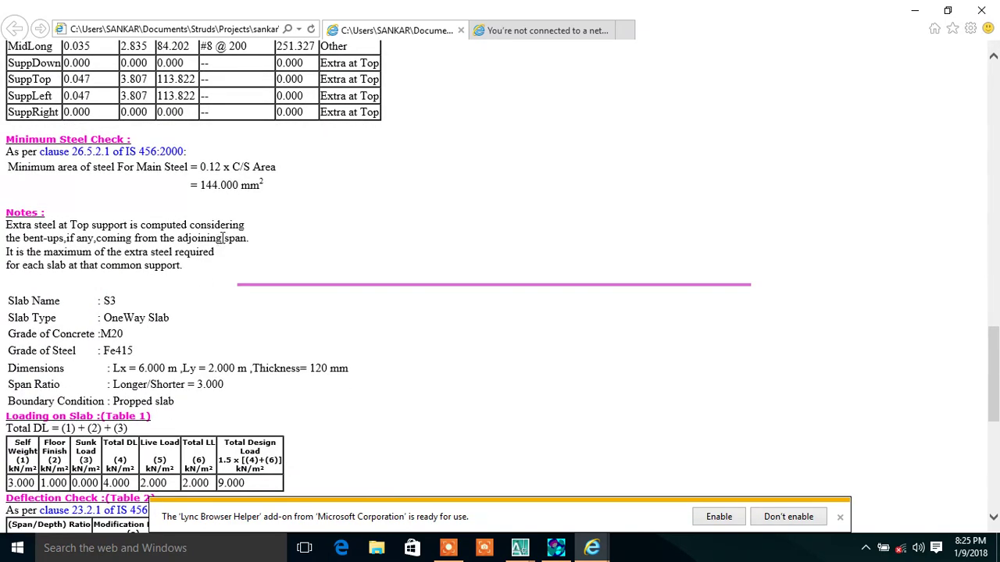
scroll(223, 238, "down", 5)
scroll(233, 263, "up", 12)
scroll(352, 317, "down", 4)
left_click_drag(353, 317, 24, 250)
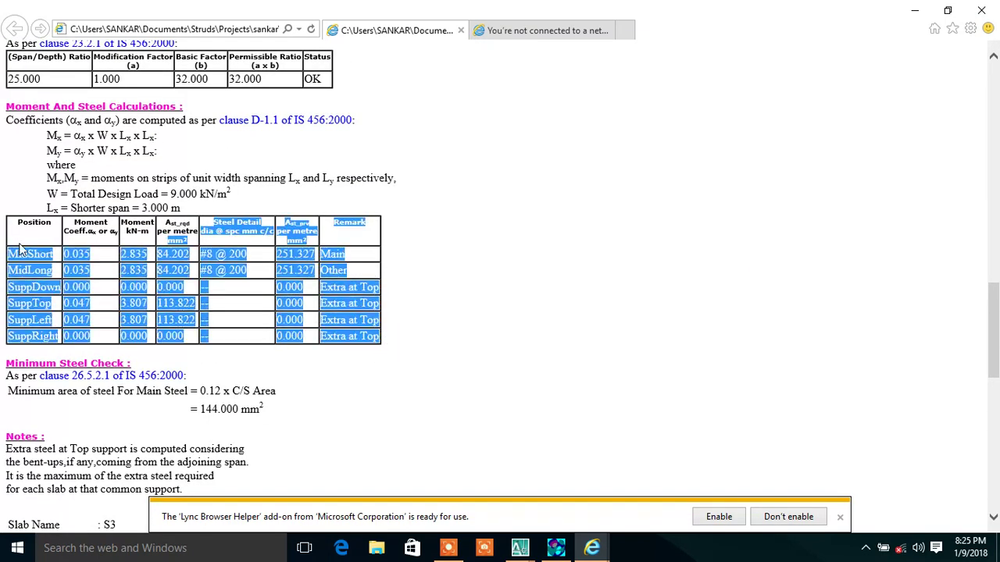
left_click(595, 255)
left_click(719, 517)
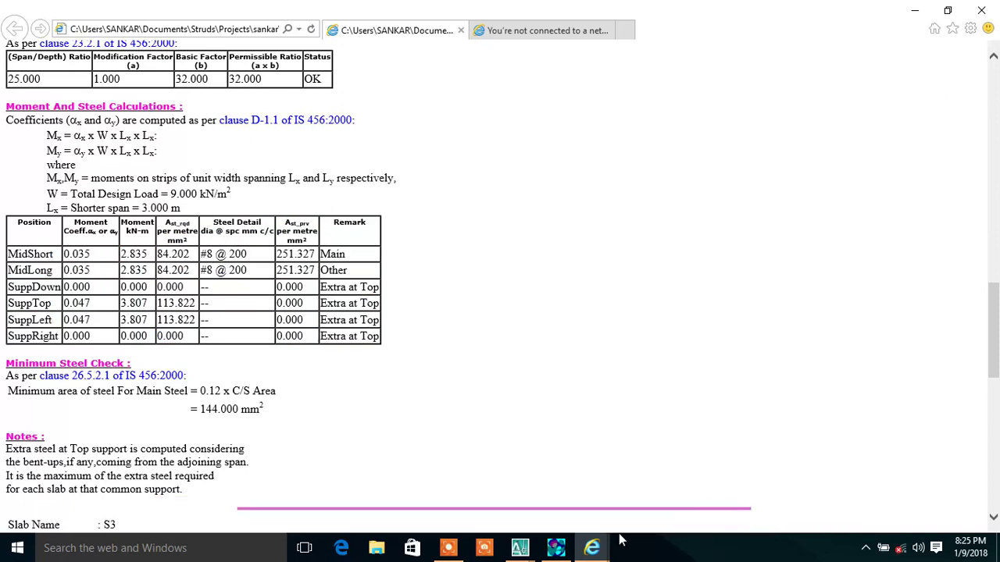
- Switch back to Struds and open the footing design
left_click(556, 547)
left_click(401, 26)
mouse_move(442, 196)
left_click(548, 216)
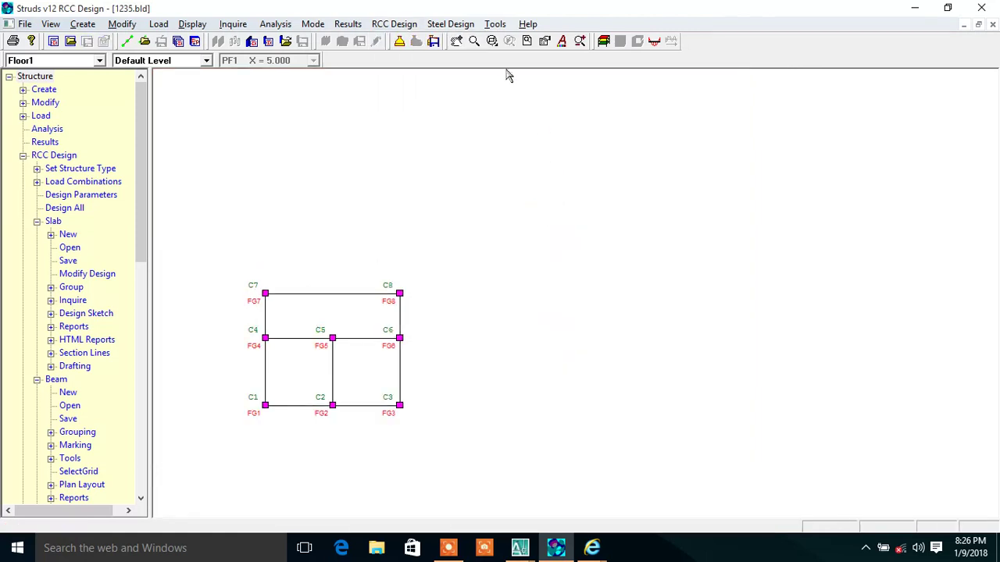
- Open the footing sections drawing in DXF format
left_click(400, 24)
mouse_move(456, 195)
mouse_move(566, 366)
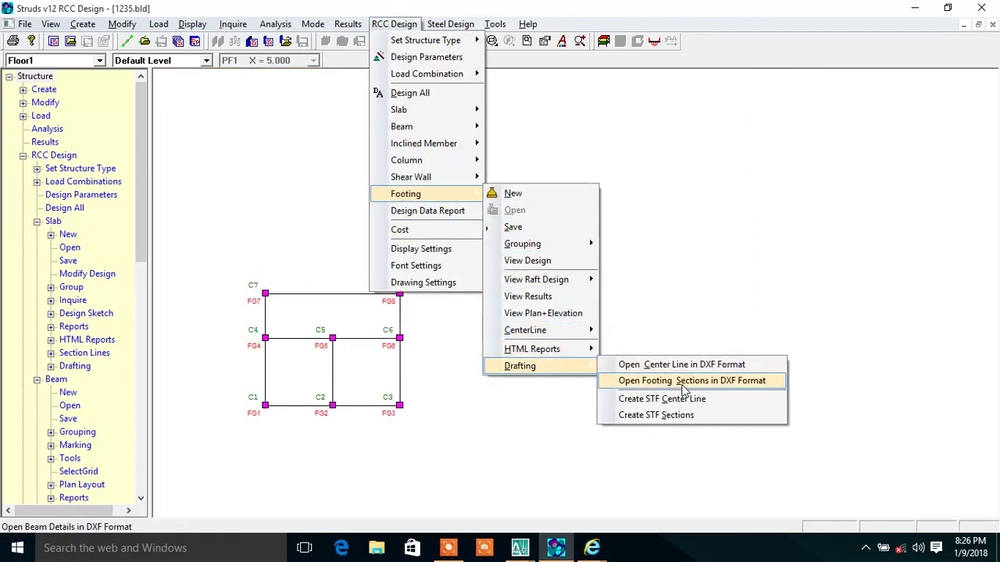
left_click(684, 382)
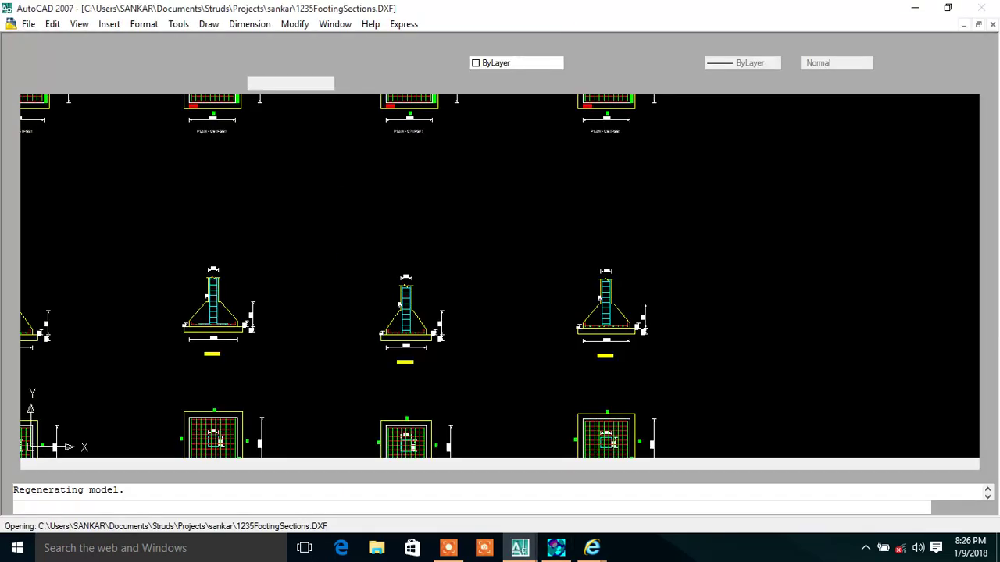
- Examine the plan of footing C7 (FG7), including its dimensions, column size and bar reinforcement in both directions
scroll(424, 215, "up", 5)
scroll(424, 214, "up", 8)
middle_click_drag(397, 267, 396, 253)
scroll(396, 253, "down", 8)
scroll(421, 296, "up", 6)
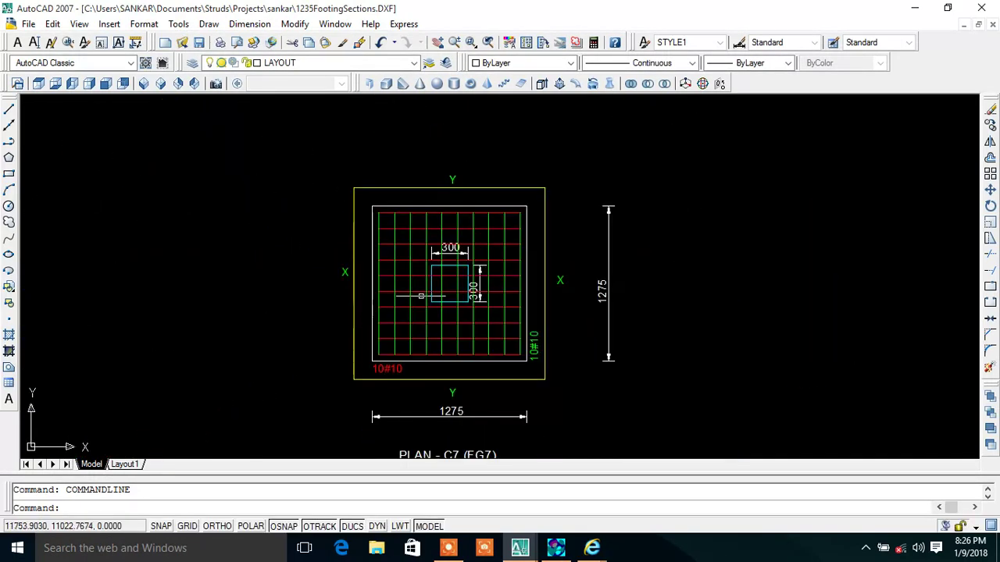
scroll(423, 402, "up", 5)
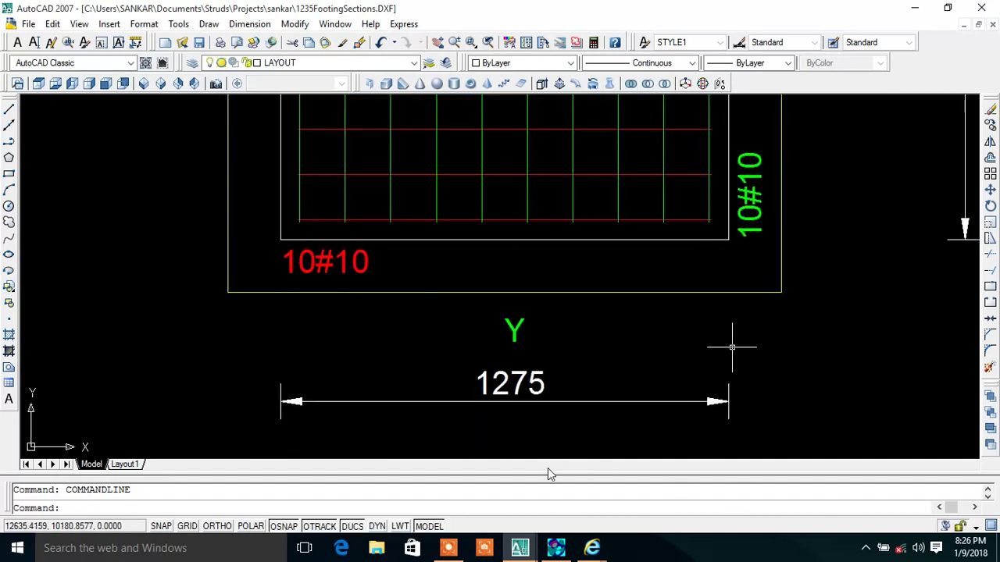
scroll(562, 385, "down", 6)
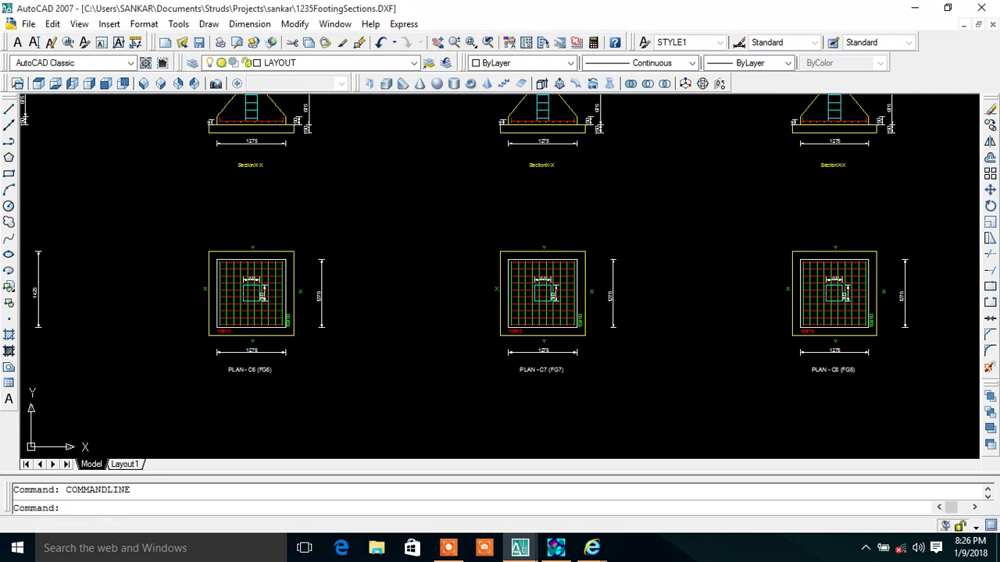
- Examine Section X-X of the footings, including footing depth, base thickness, cover, column ties and bottom reinforcement
scroll(603, 275, "up", 6)
scroll(605, 275, "down", 5)
scroll(546, 229, "up", 7)
scroll(575, 257, "down", 5)
scroll(581, 223, "up", 6)
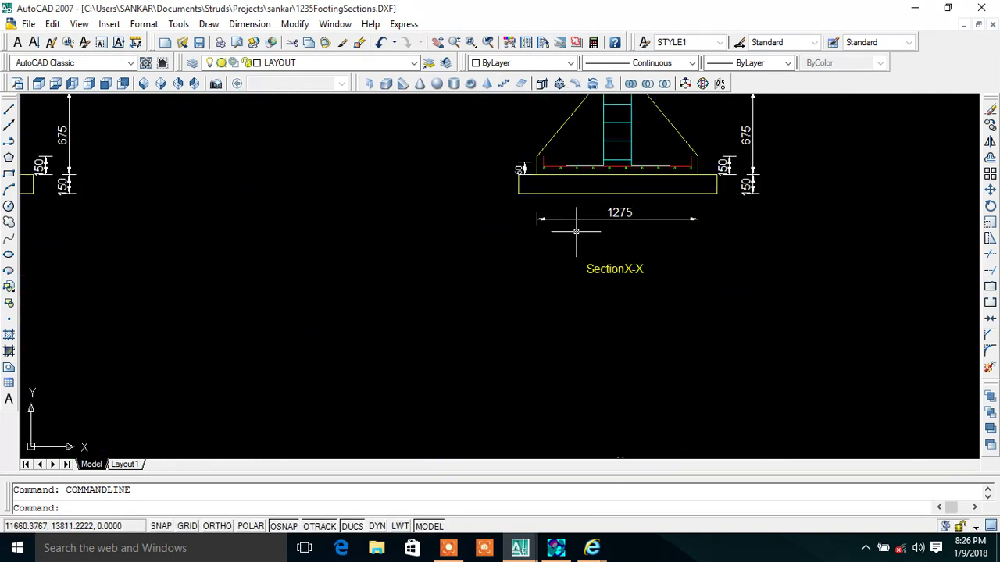
middle_click_drag(617, 190, 588, 292)
middle_click_drag(665, 212, 661, 234)
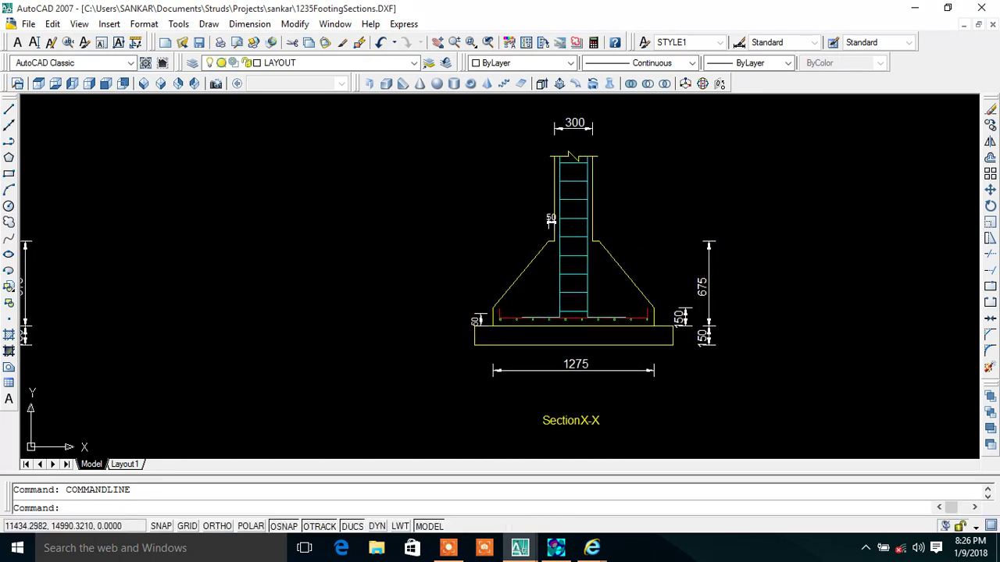
scroll(609, 169, "down", 2)
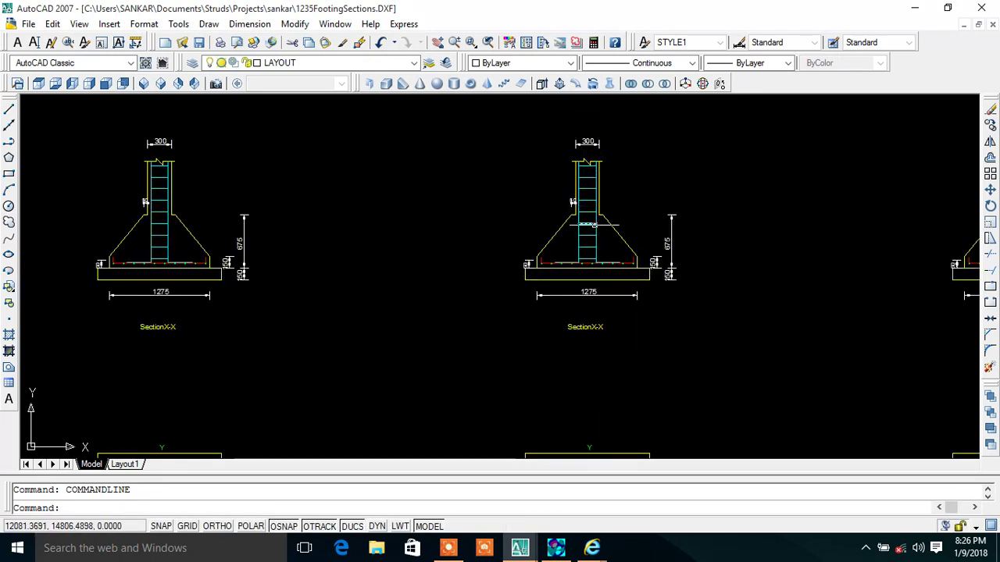
scroll(592, 198, "up", 5)
scroll(564, 241, "down", 4)
middle_click_drag(564, 240, 518, 208)
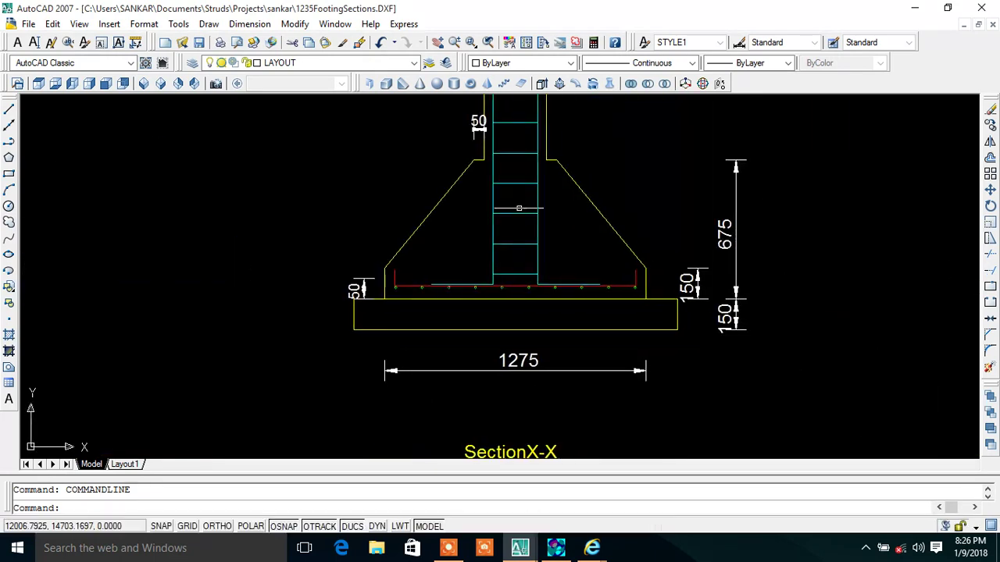
scroll(650, 305, "up", 3)
scroll(388, 256, "down", 10)
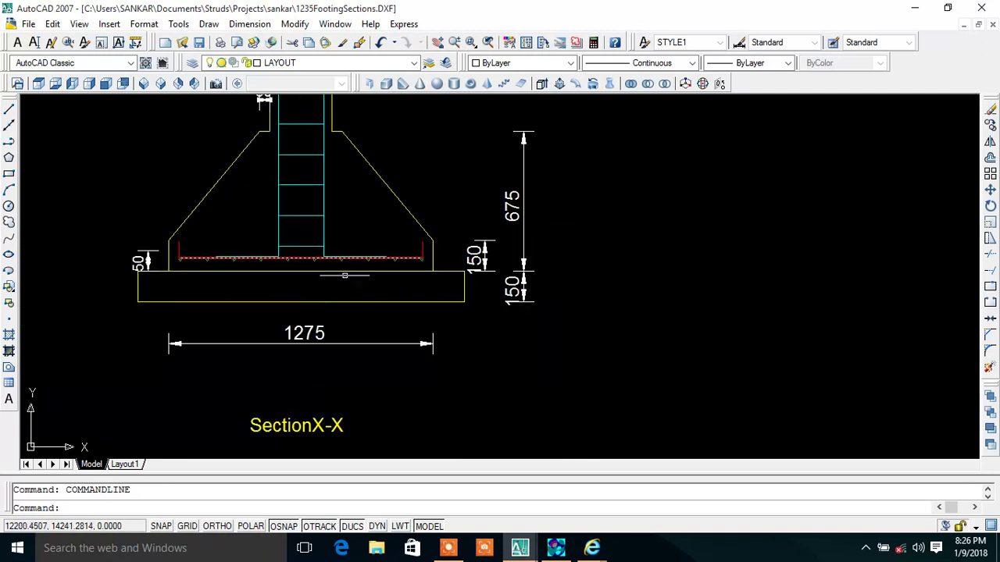
- Switch back to Struds and open the column design of Floor1
left_click(558, 549)
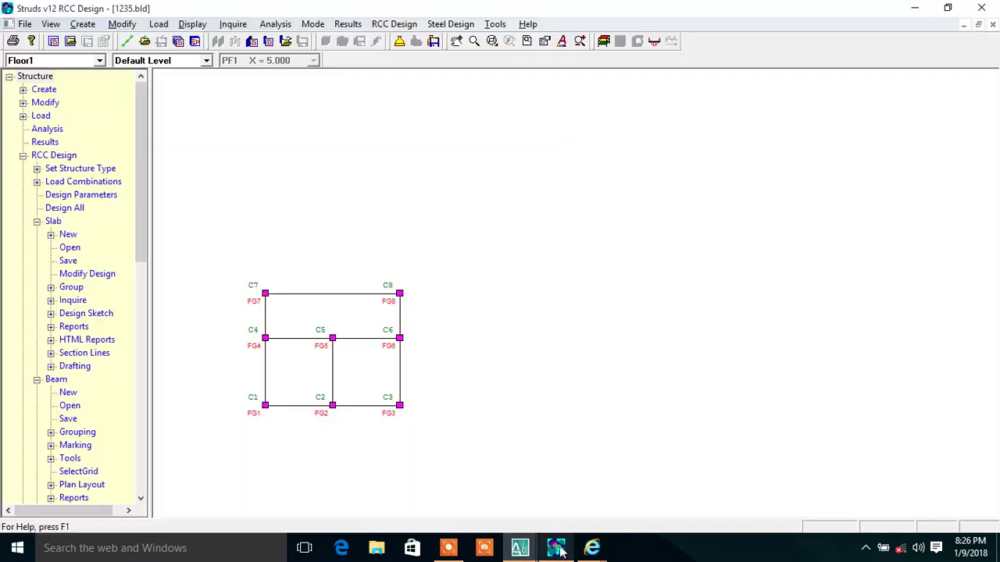
left_click(394, 24)
mouse_move(457, 182)
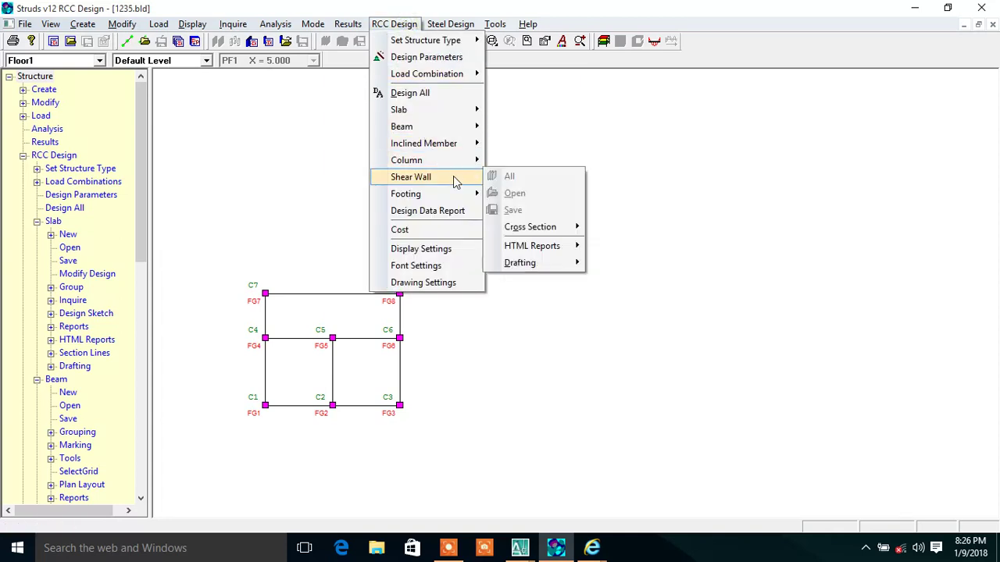
mouse_move(461, 160)
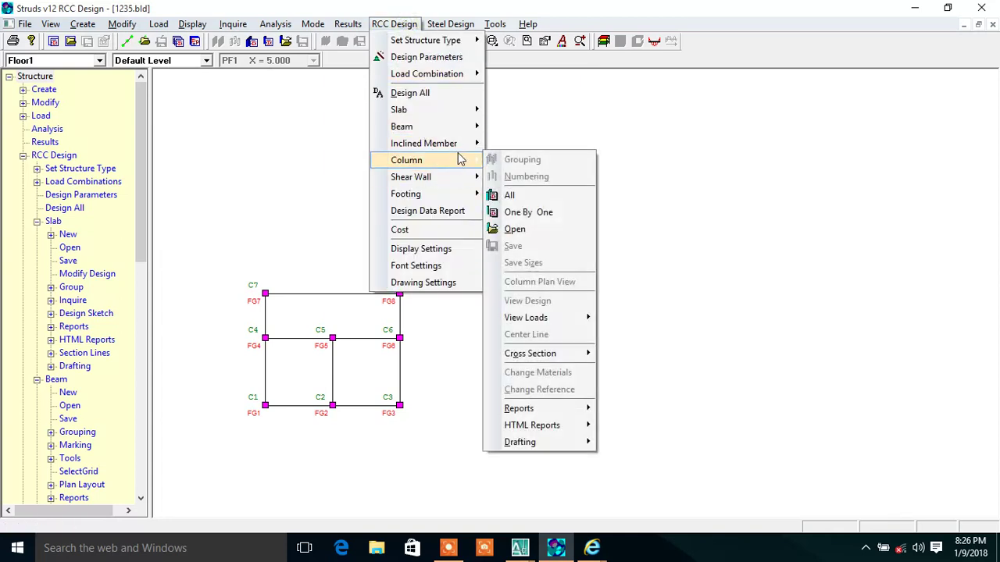
left_click(519, 229)
- Open the column center line drawing with its column schedule in DXF format
left_click(395, 24)
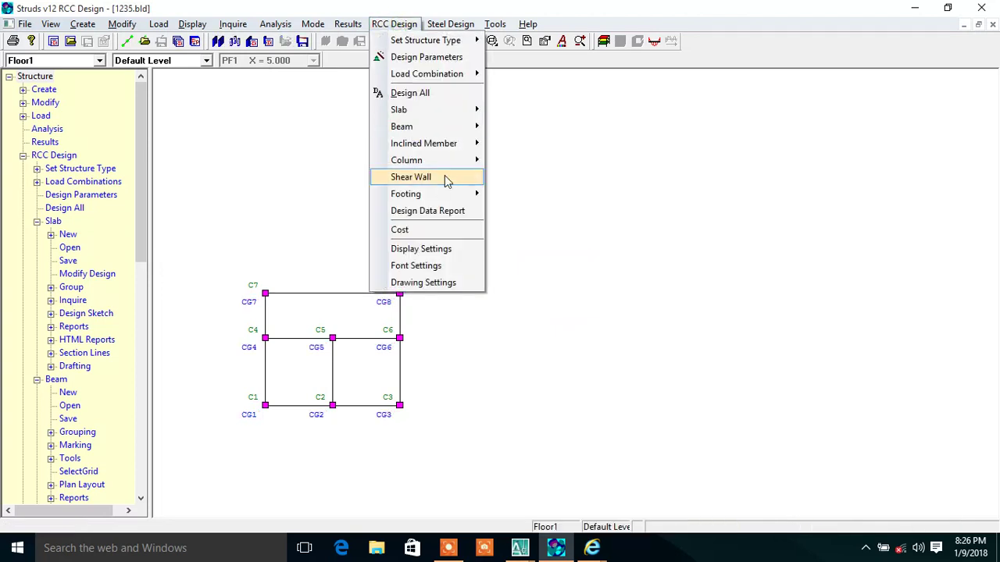
mouse_move(469, 163)
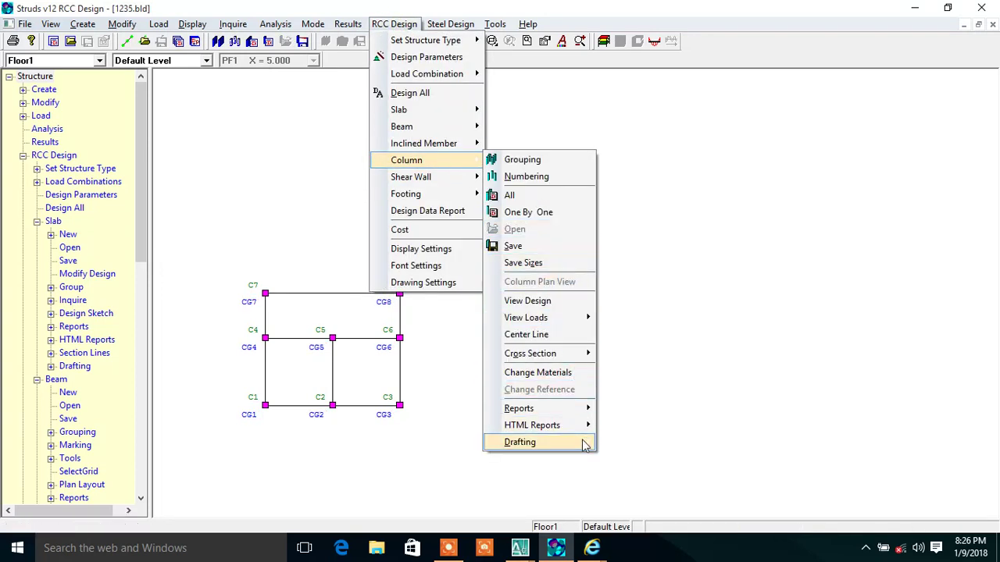
mouse_move(585, 444)
left_click(668, 443)
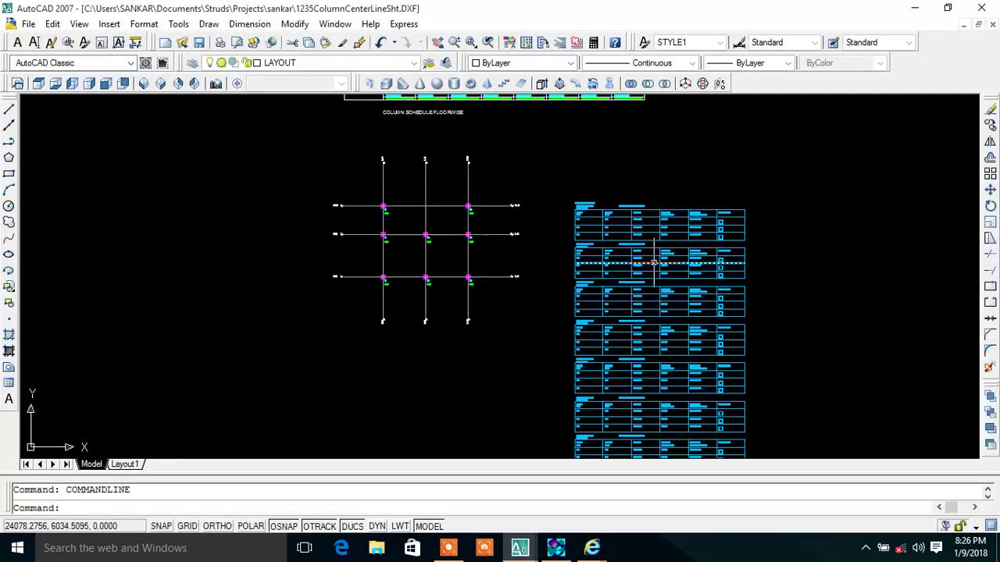
- Examine the floorwise column schedule, including dimensions, main steel, ties and group names of columns C1 and C2
scroll(509, 313, "up", 3)
scroll(509, 306, "down", 5)
scroll(452, 321, "up", 4)
scroll(453, 322, "up", 3)
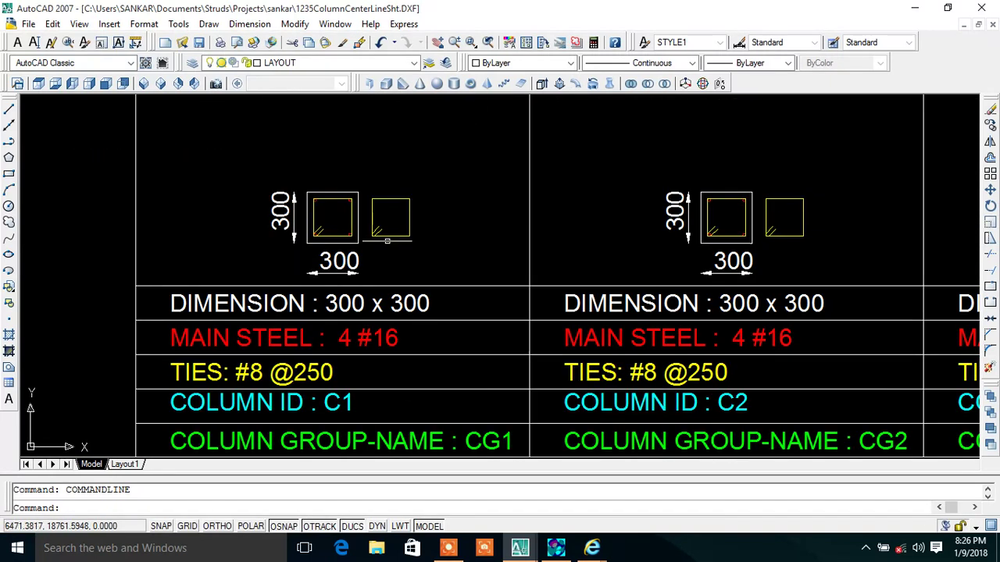
scroll(375, 222, "up", 3)
scroll(305, 229, "down", 5)
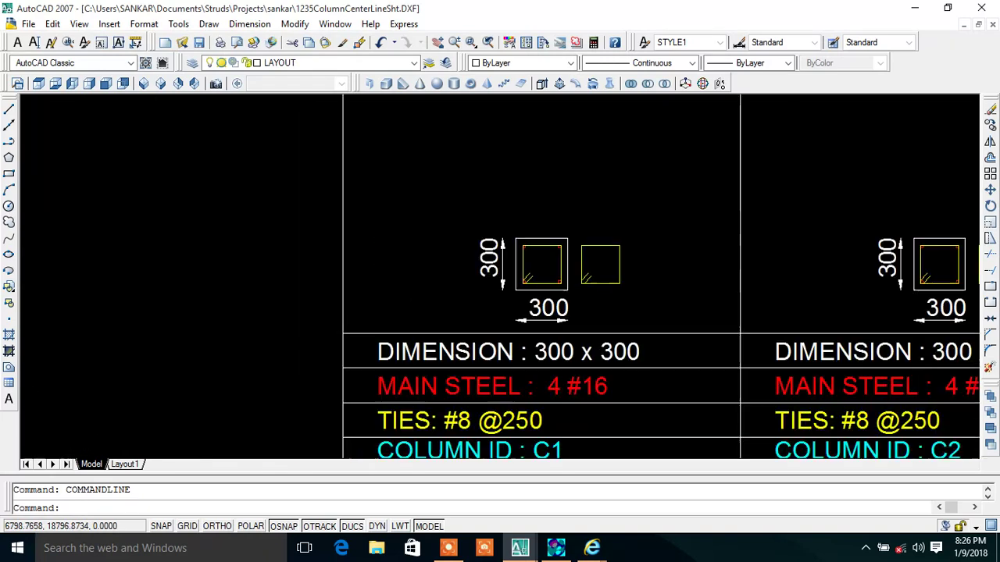
scroll(476, 272, "up", 3)
middle_click_drag(476, 272, 332, 221)
scroll(687, 425, "down", 6)
middle_click_drag(601, 421, 382, 306)
scroll(382, 306, "up", 4)
scroll(480, 286, "down", 2)
middle_click_drag(479, 286, 494, 256)
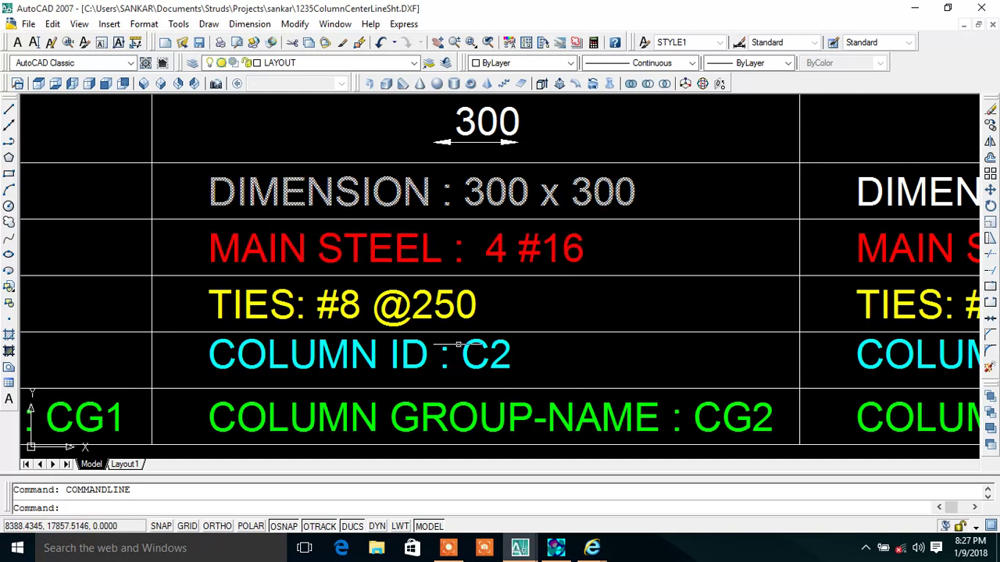
- Examine the remaining columns of the floorwise schedule through C8, including dimensions, main steel, ties and the upper floor rows
middle_click_drag(547, 375, 171, 346)
middle_click_drag(391, 344, 173, 344)
middle_click_drag(781, 344, 193, 343)
middle_click_drag(618, 339, 569, 339)
scroll(610, 308, "down", 4)
middle_click_drag(610, 309, 502, 311)
middle_click_drag(902, 324, 634, 328)
scroll(642, 323, "down", 8)
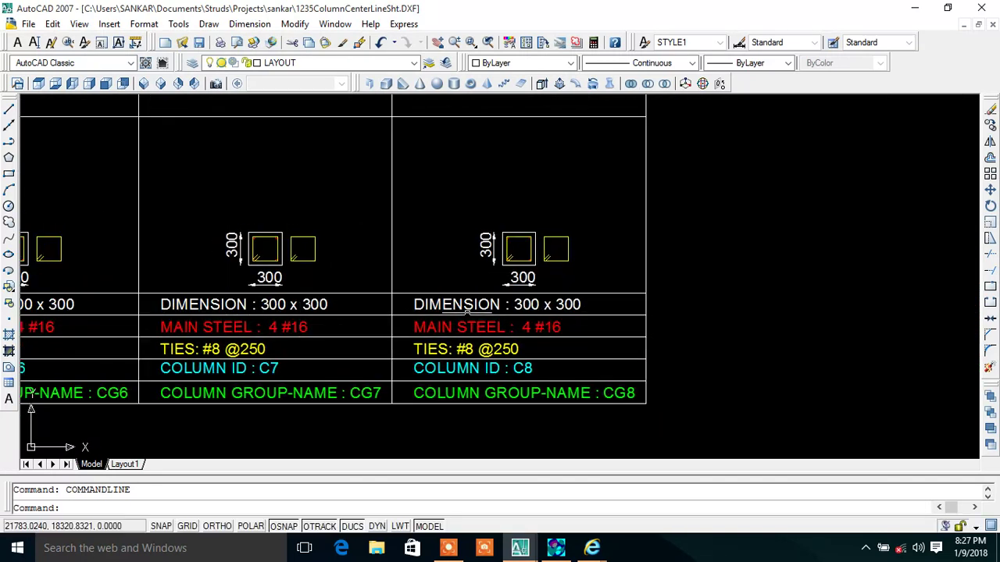
scroll(632, 215, "up", 8)
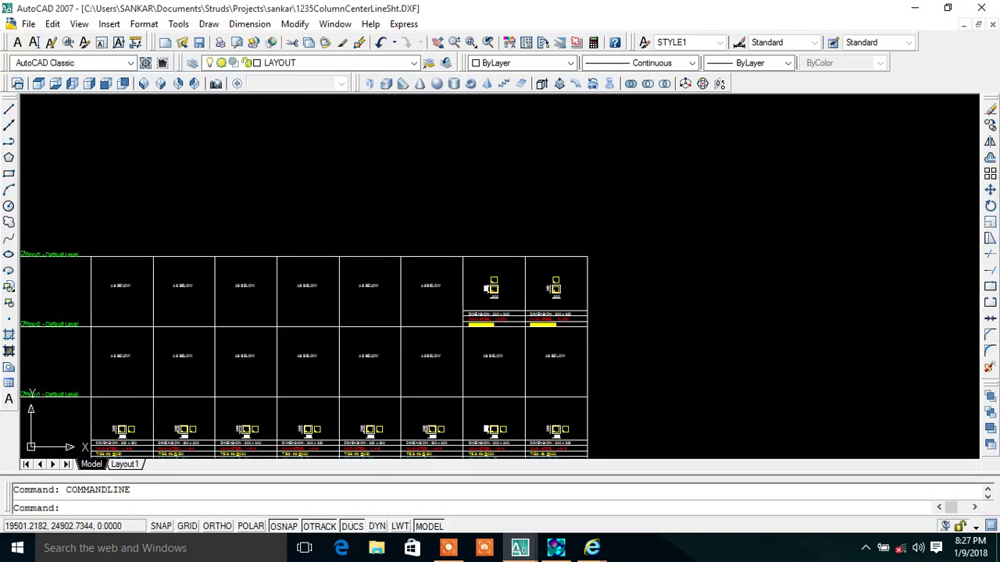
scroll(462, 324, "down", 6)
scroll(462, 323, "down", 2)
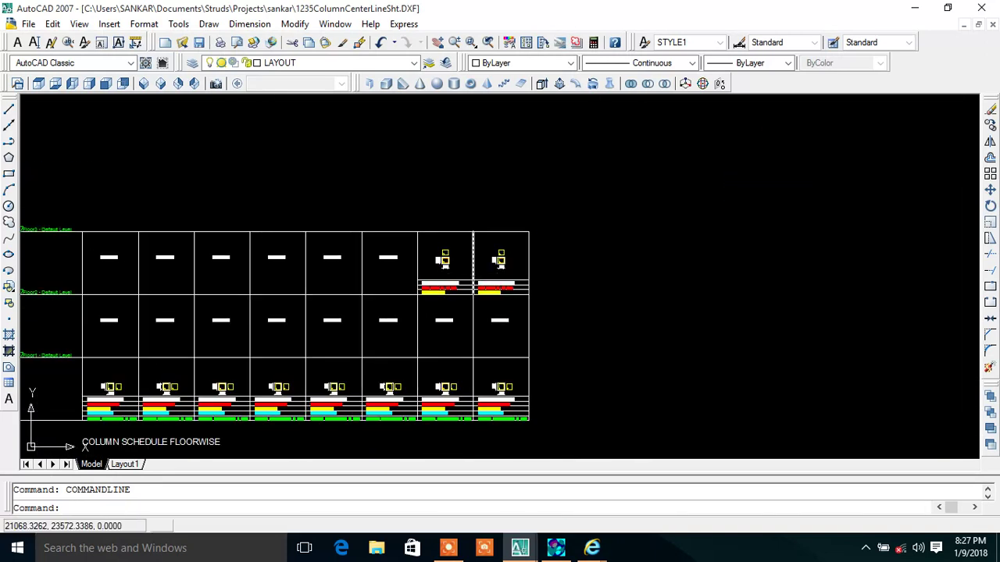
- Examine the column center line plan and the group-wise column schedule tables, including floor level and concrete grade
middle_click_drag(431, 432, 430, 252)
scroll(431, 252, "down", 2)
scroll(312, 199, "up", 10)
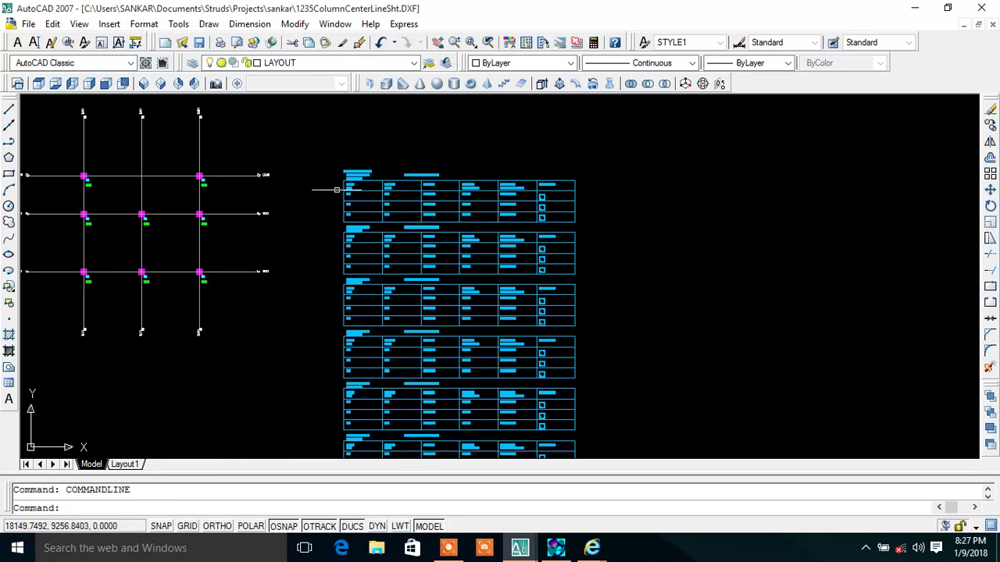
scroll(311, 238, "down", 1)
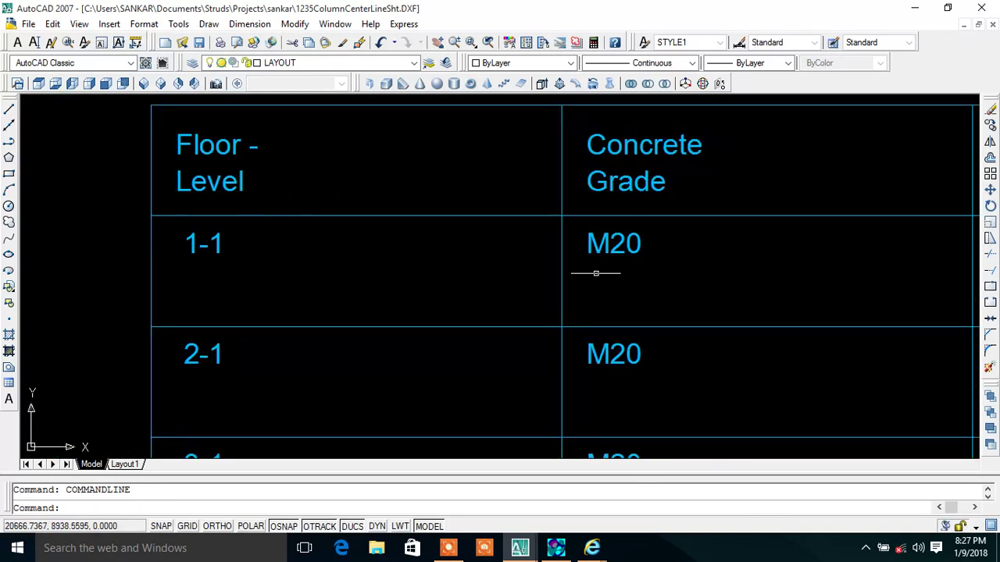
scroll(531, 241, "down", 4)
middle_click_drag(557, 245, 431, 232)
middle_click_drag(263, 317, 226, 261)
middle_click_drag(188, 364, 212, 299)
scroll(347, 317, "down", 5)
scroll(458, 346, "up", 3)
middle_click_drag(429, 335, 458, 302)
scroll(470, 208, "up", 1)
scroll(471, 208, "down", 1)
middle_click_drag(470, 208, 508, 289)
scroll(380, 208, "down", 2)
middle_click_drag(379, 208, 499, 226)
scroll(500, 227, "up", 1)
scroll(507, 261, "up", 1)
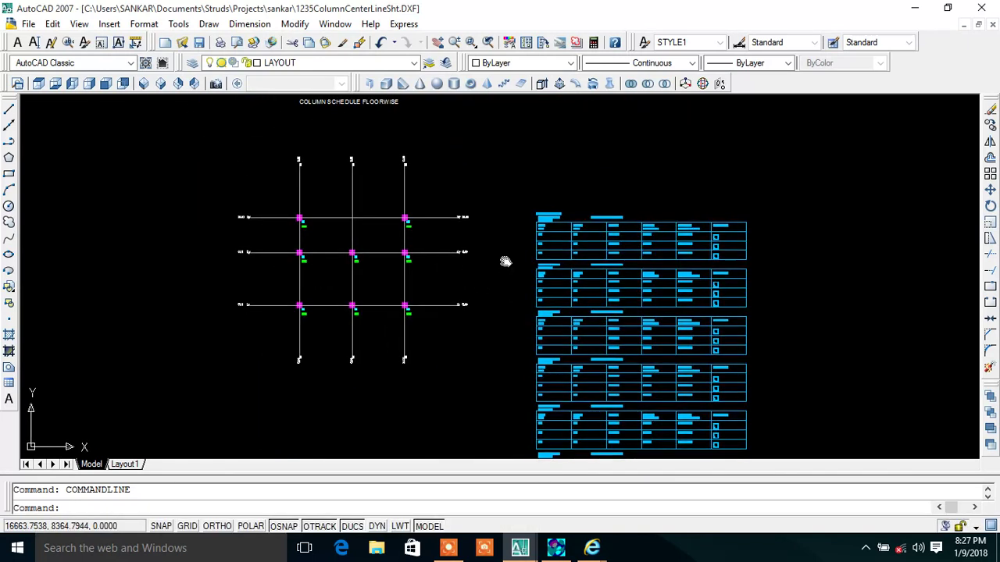
- Examine the size, main steel, stirrup steel and cross-section entries in the group-wise column schedule
middle_click_drag(507, 261, 510, 297)
scroll(690, 266, "up", 2)
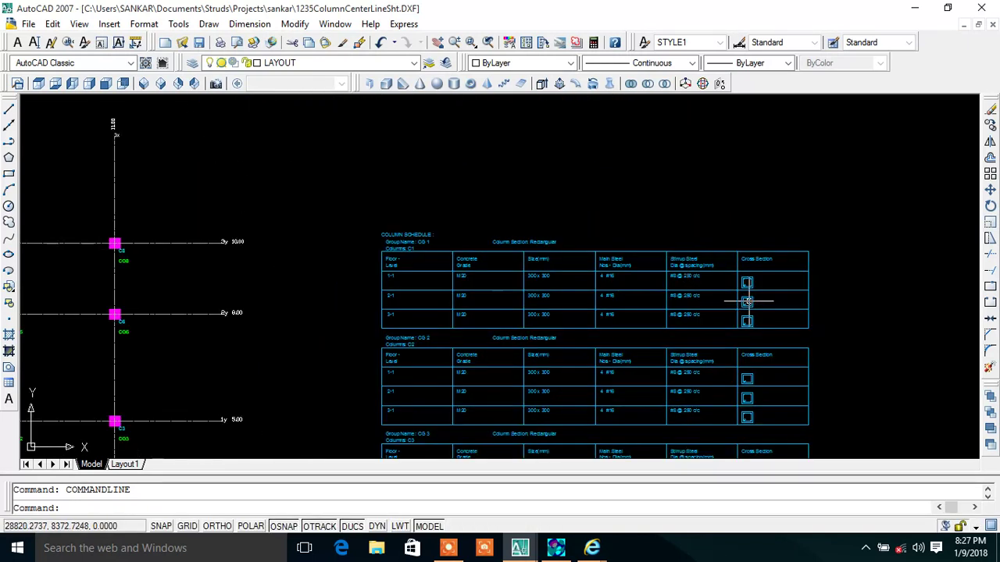
scroll(747, 301, "up", 2)
middle_click_drag(747, 301, 499, 230)
scroll(500, 229, "up", 4)
middle_click_drag(482, 382, 424, 328)
scroll(424, 328, "up", 4)
scroll(621, 287, "down", 15)
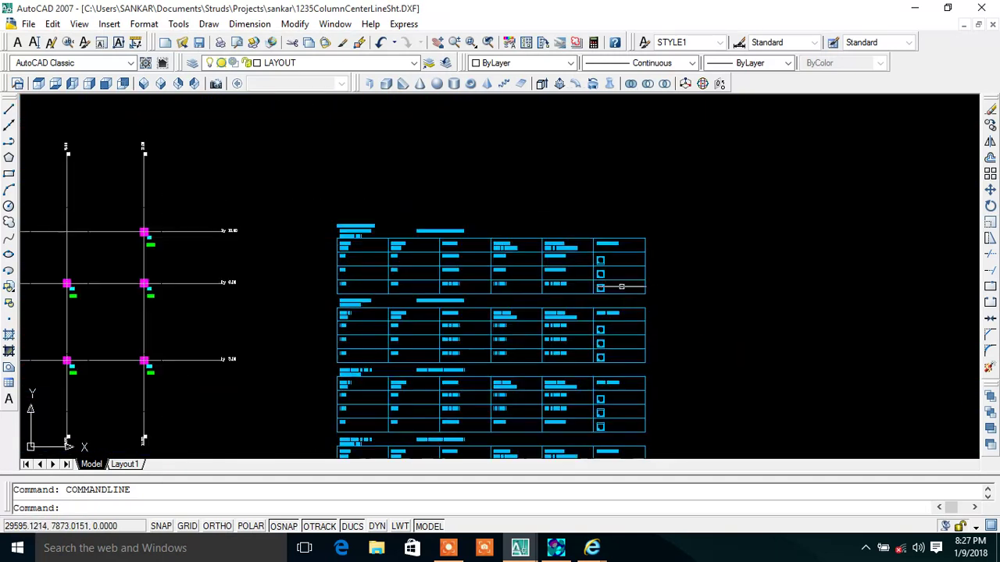
middle_click_drag(621, 287, 618, 200)
- Switch back to Struds, return from RCC design to the preprocessor model, and close the program, saving the changes to 1235
left_click(914, 8)
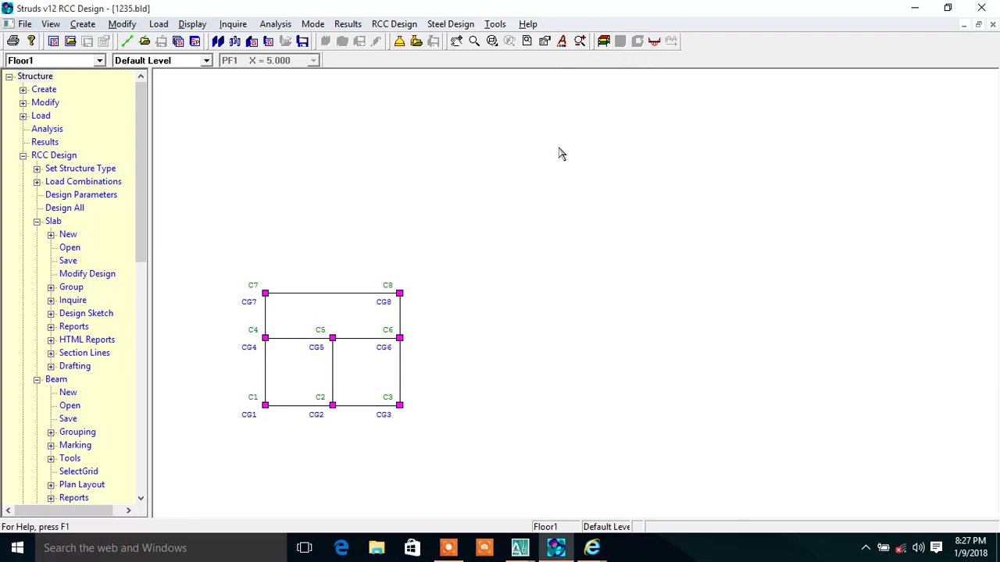
left_click(602, 44)
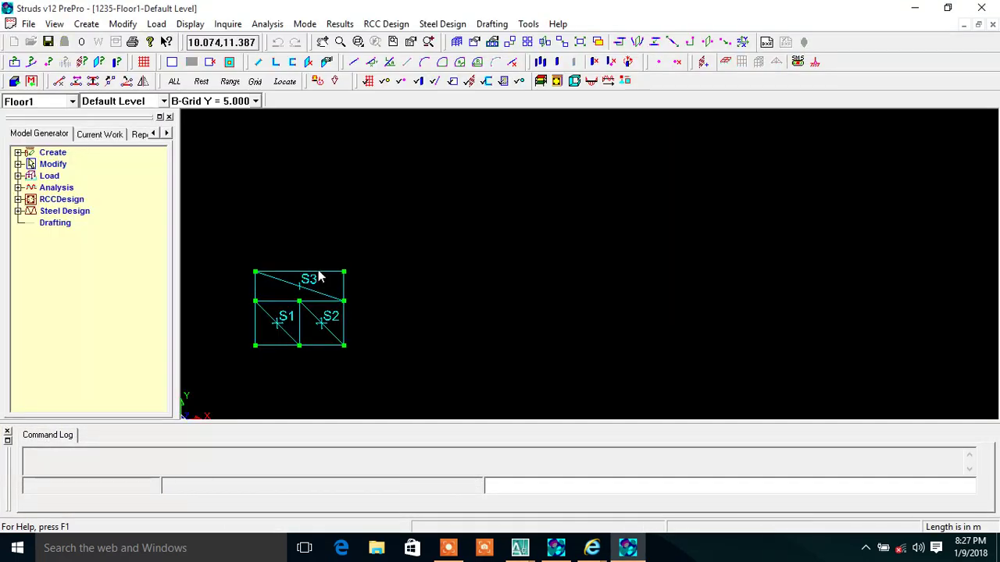
scroll(503, 217, "up", 3)
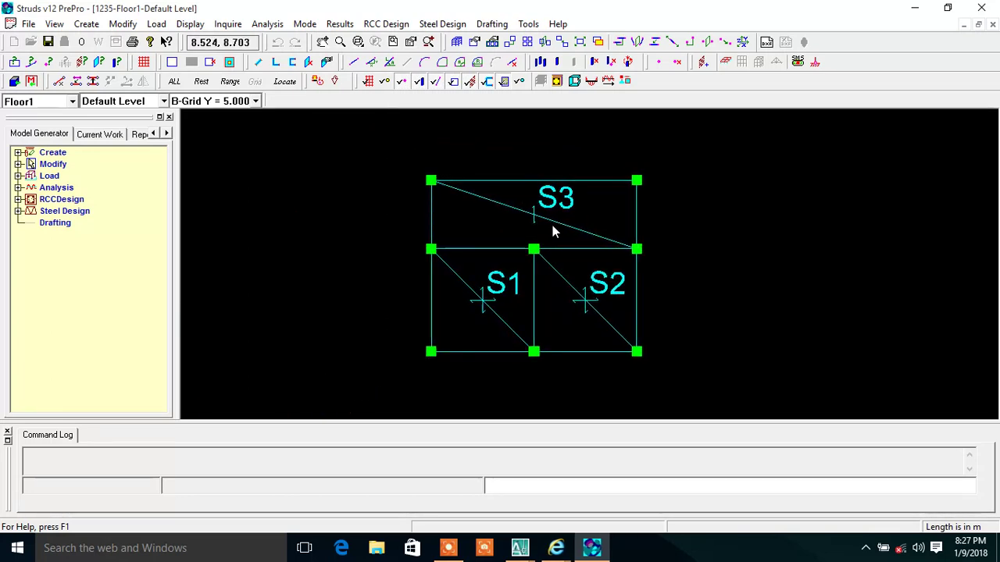
scroll(551, 226, "up", 1)
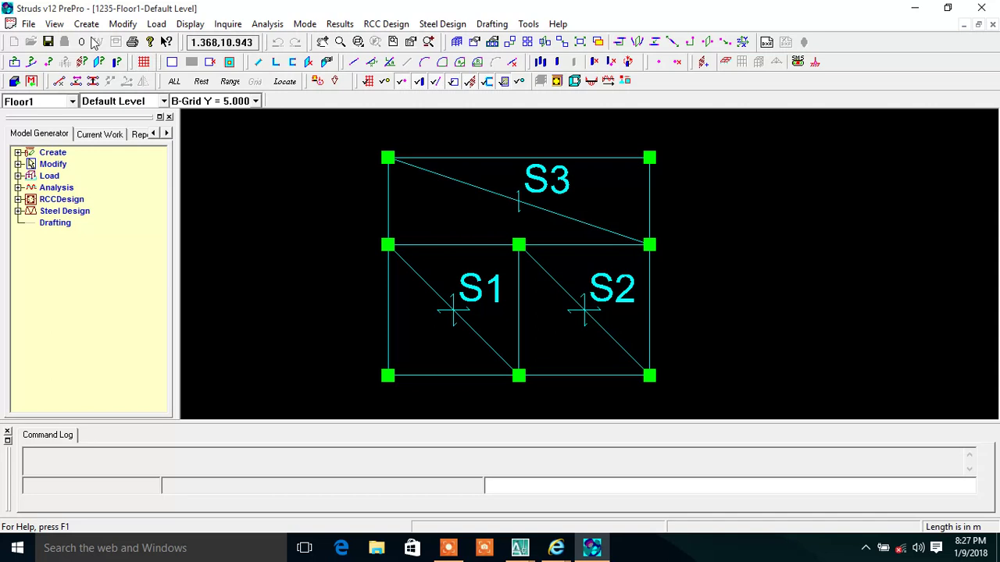
left_click(981, 8)
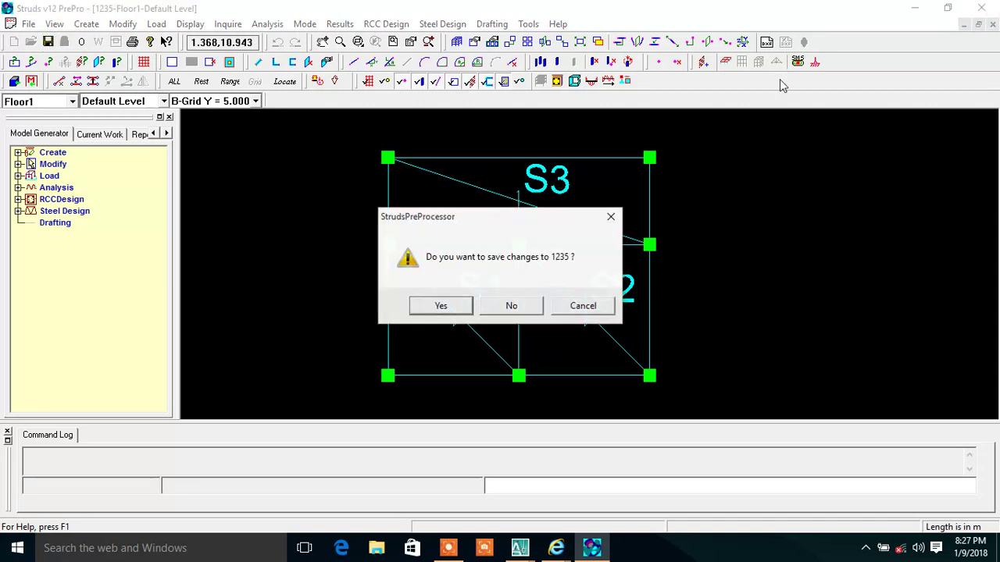
left_click(442, 305)
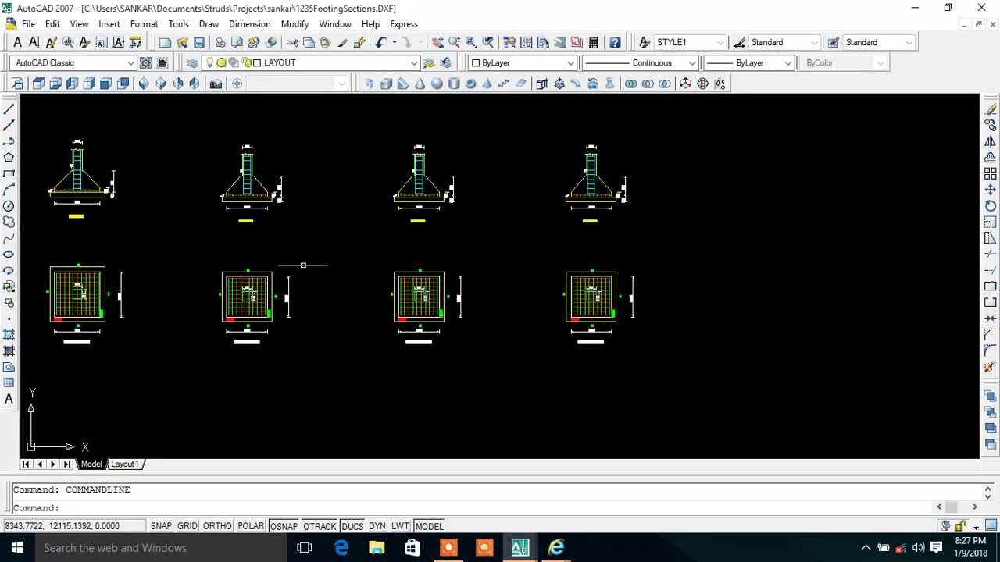
- Minimize the remaining open windows and refresh the desktop
left_click(914, 7)
left_click(915, 8)
left_click(915, 8)
left_click(916, 8)
left_click(917, 7)
right_click(557, 129)
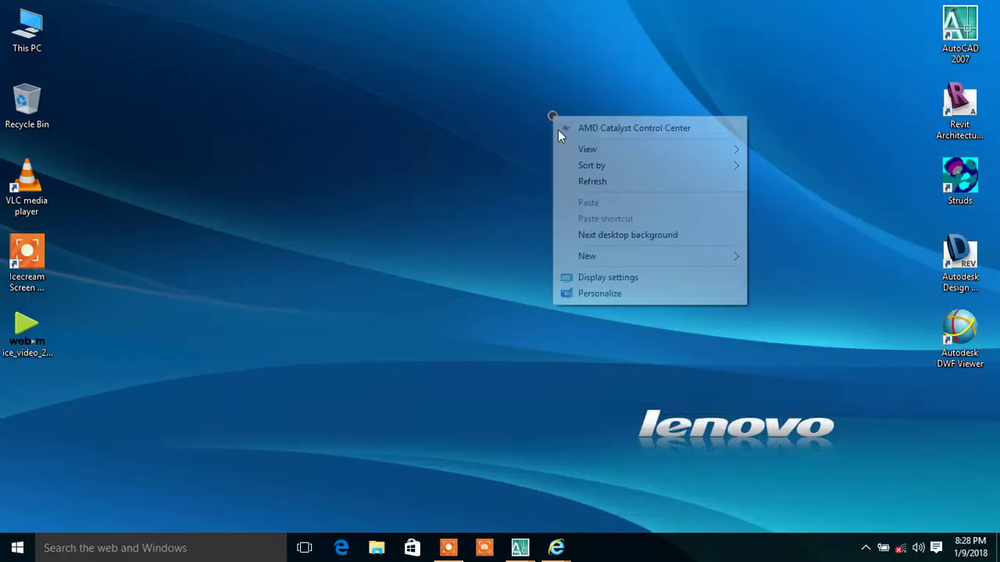
left_click(599, 181)
right_click(446, 125)
left_click(507, 190)
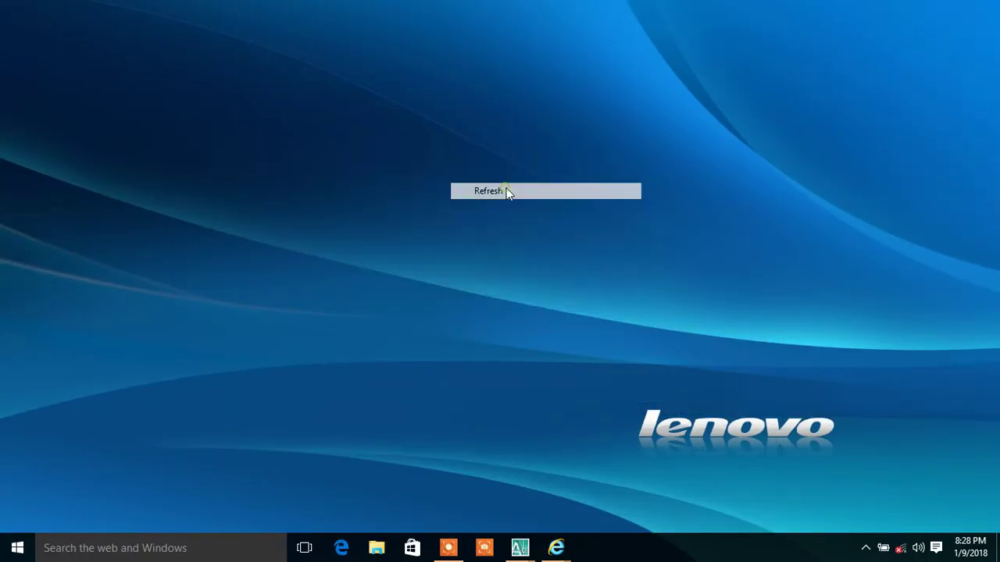